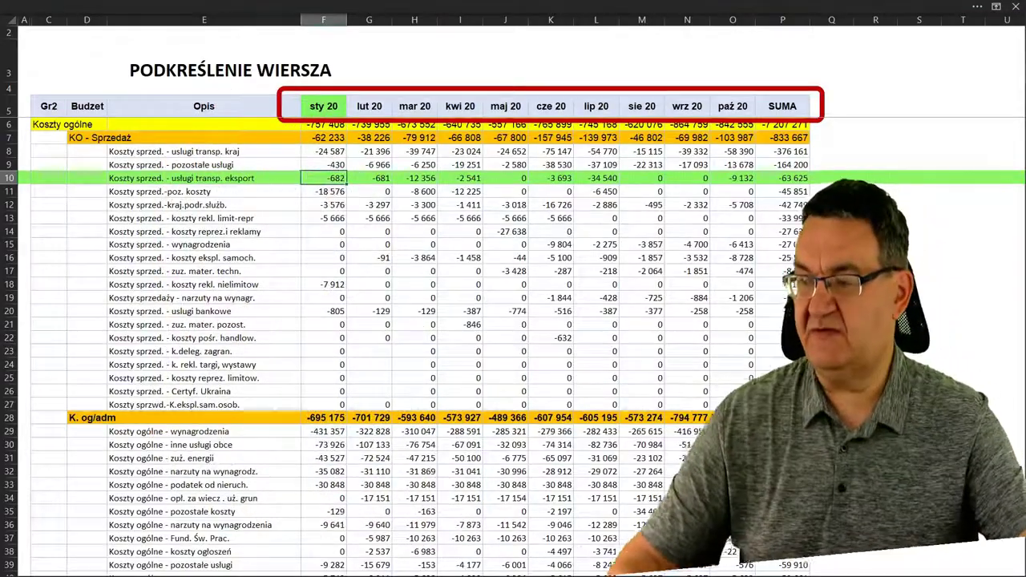
- On the cost sheet, move across rows 13–15 and several columns to show the highlight following
{"action": "key", "text": "Down"}
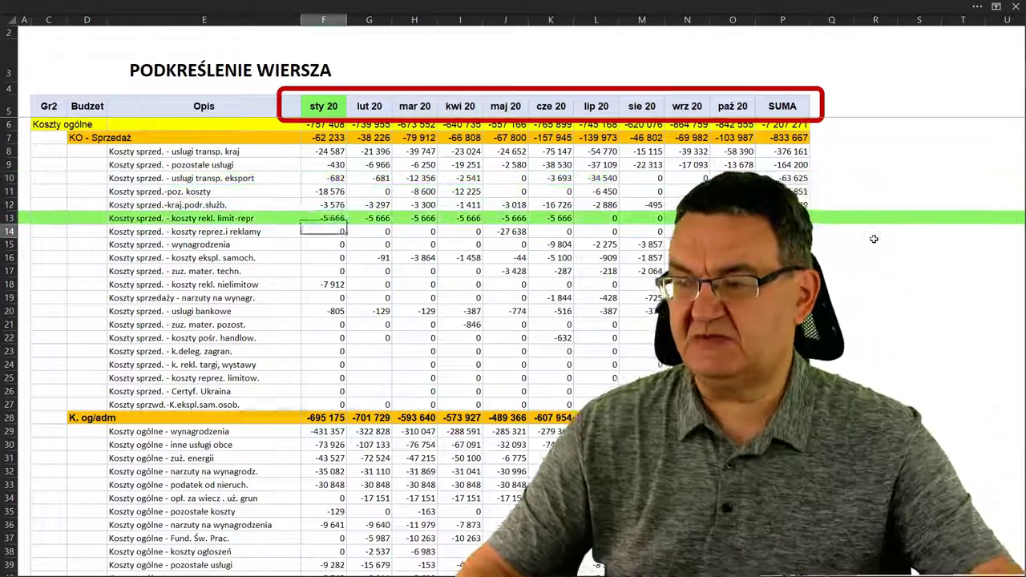
{"action": "key", "text": "Down"}
{"action": "key", "text": "Down"}
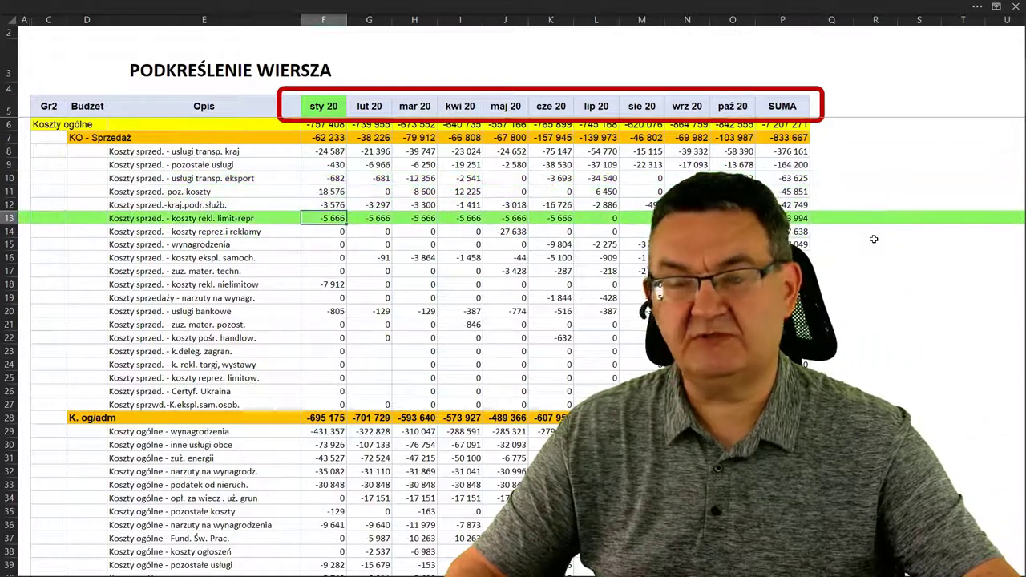
{"action": "key", "text": "Right"}
{"action": "key", "text": "Right"}
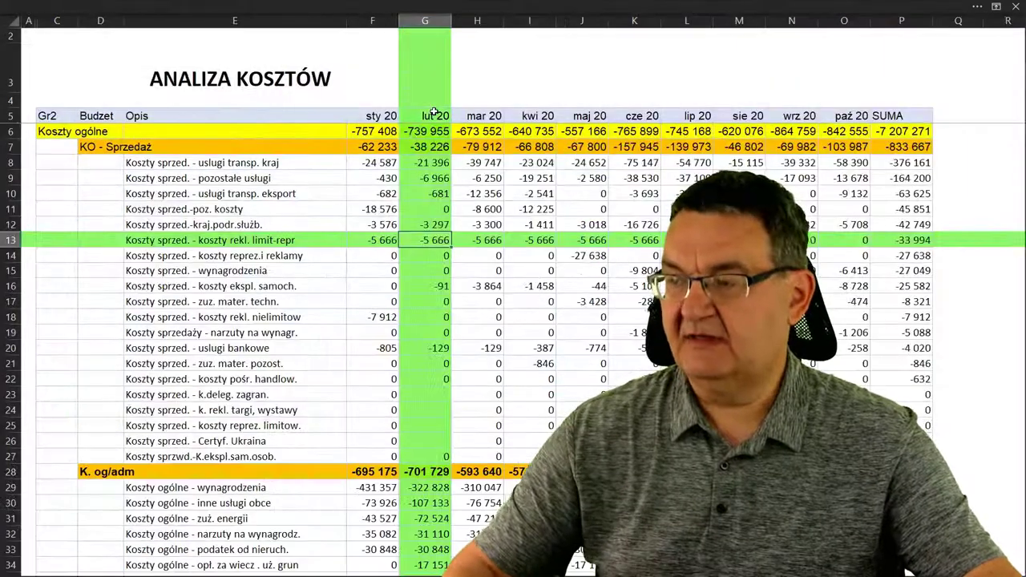
{"action": "key", "text": "Right"}
{"action": "key", "text": "Right"}
{"action": "key", "text": "Left"}
{"action": "key", "text": "Left"}
{"action": "key", "text": "Up"}
{"action": "key", "text": "Down"}
{"action": "key", "text": "Down"}
{"action": "key", "text": "Down"}
{"action": "key", "text": "Down"}
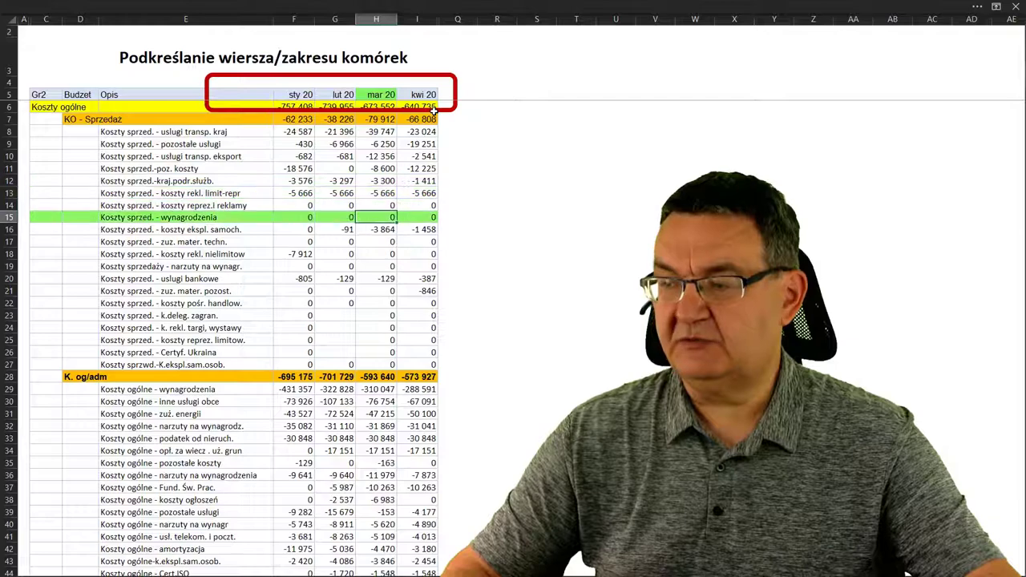
{"action": "key", "text": "Down"}
{"action": "key", "text": "Down"}
{"action": "key", "text": "Down"}
{"action": "key", "text": "Up"}
{"action": "key", "text": "Up"}
{"action": "key", "text": "Up"}
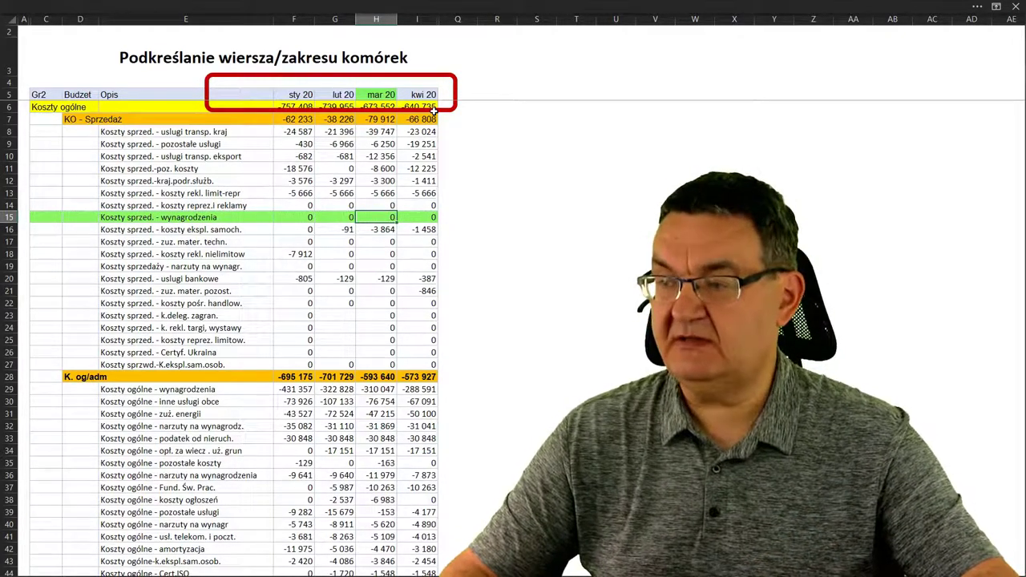
- On the pivot table, move between rows 10 and 13 to show the row highlight landing on Produkt 10
{"action": "key", "text": "ctrl+Page_Down"}
{"action": "key", "text": "Down"}
{"action": "key", "text": "Down"}
{"action": "key", "text": "Up"}
{"action": "key", "text": "Up"}
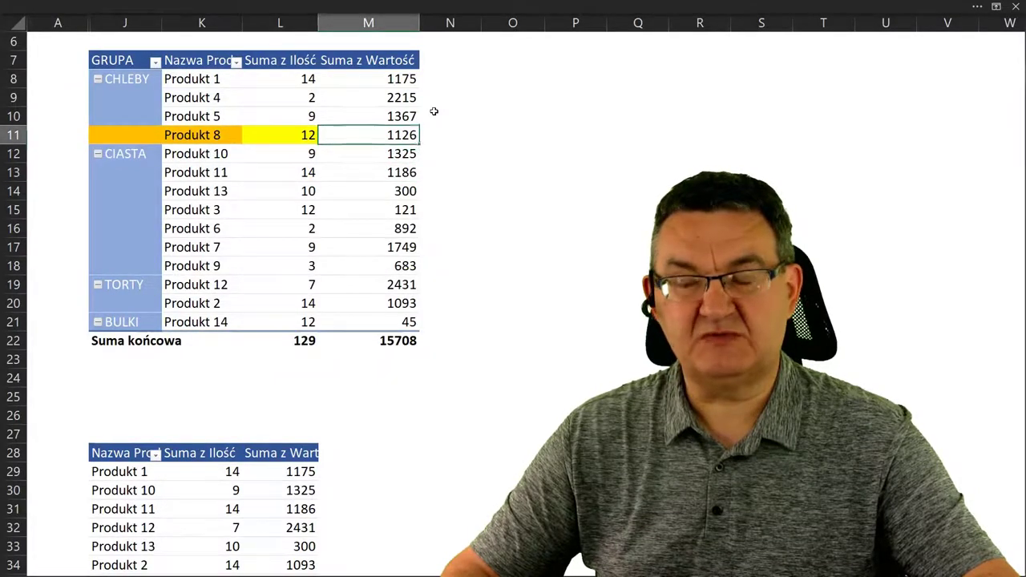
{"action": "key", "text": "Up"}
{"action": "key", "text": "Down"}
{"action": "key", "text": "Down"}
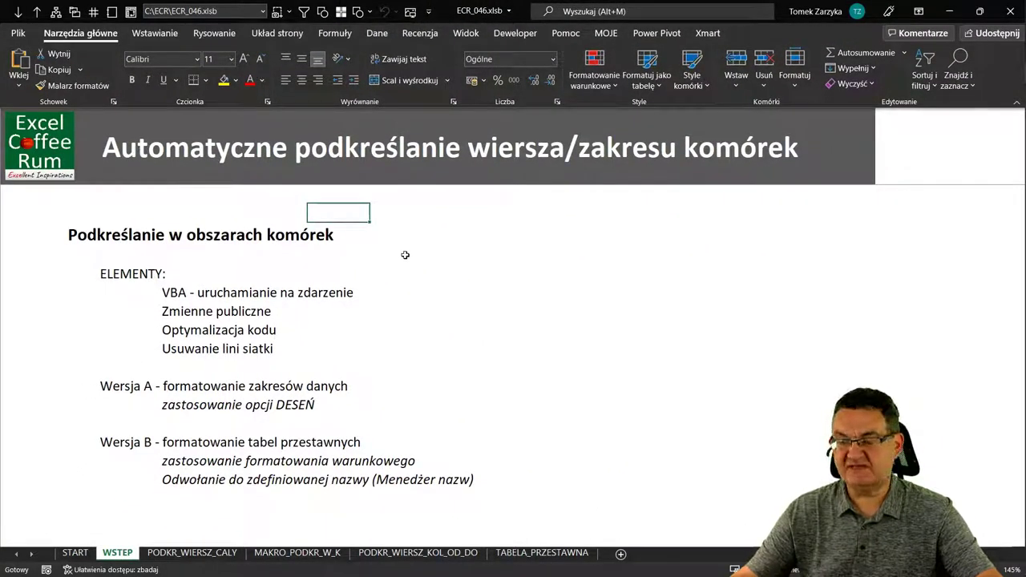
{"action": "left_click", "coordinate": [155, 287]}
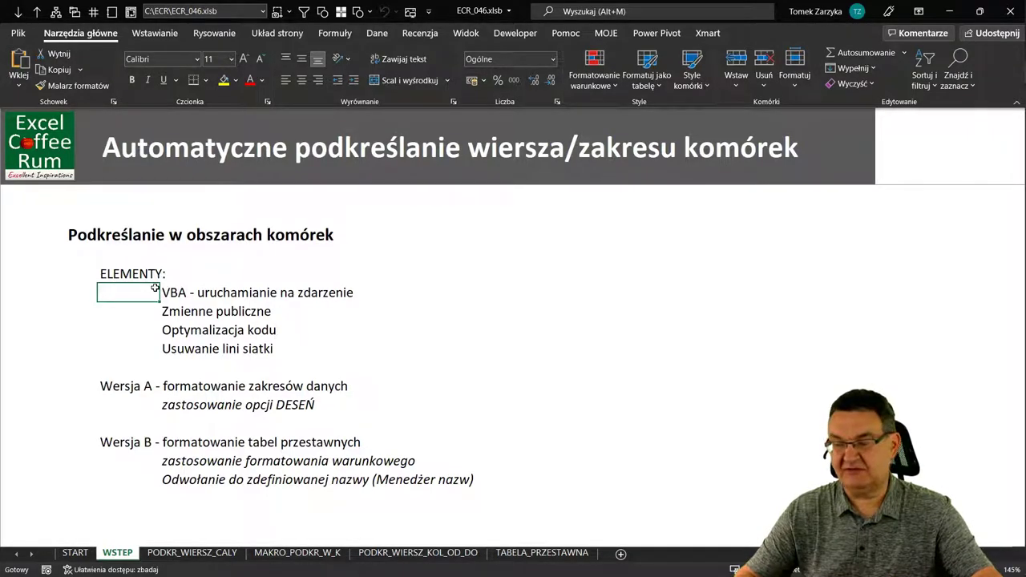
{"action": "key", "text": "Down"}
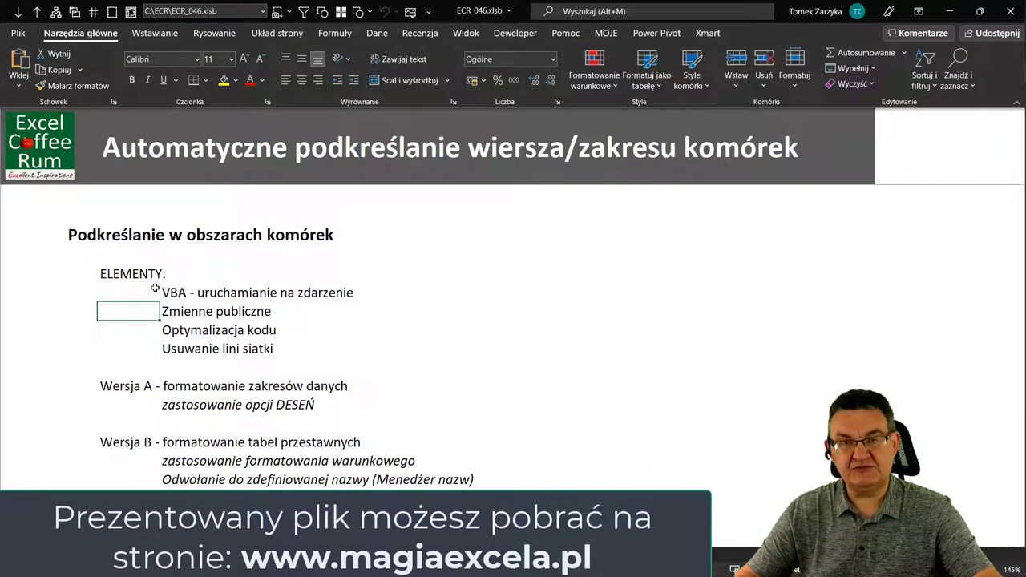
{"action": "key", "text": "Down"}
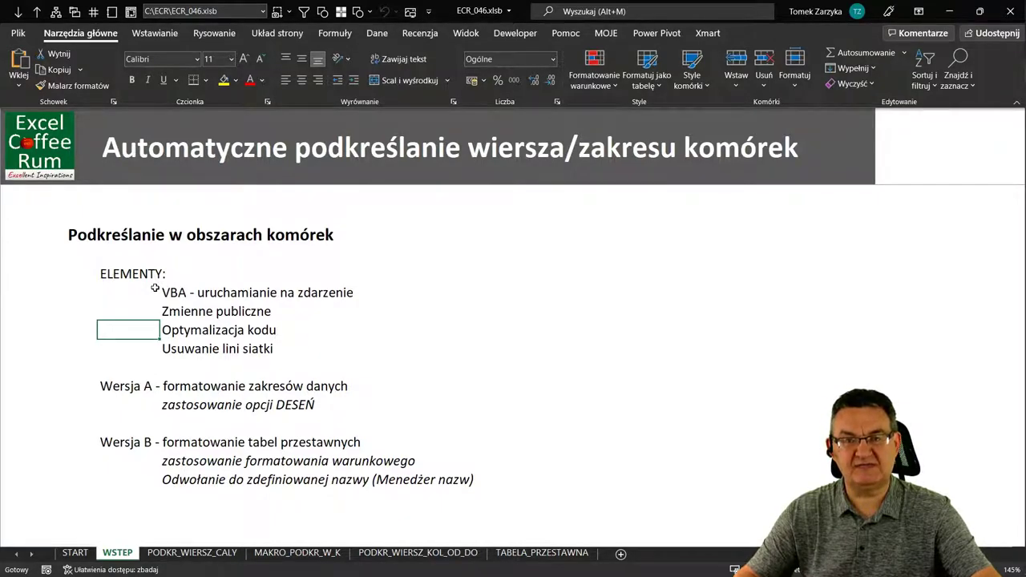
{"action": "key", "text": "Down"}
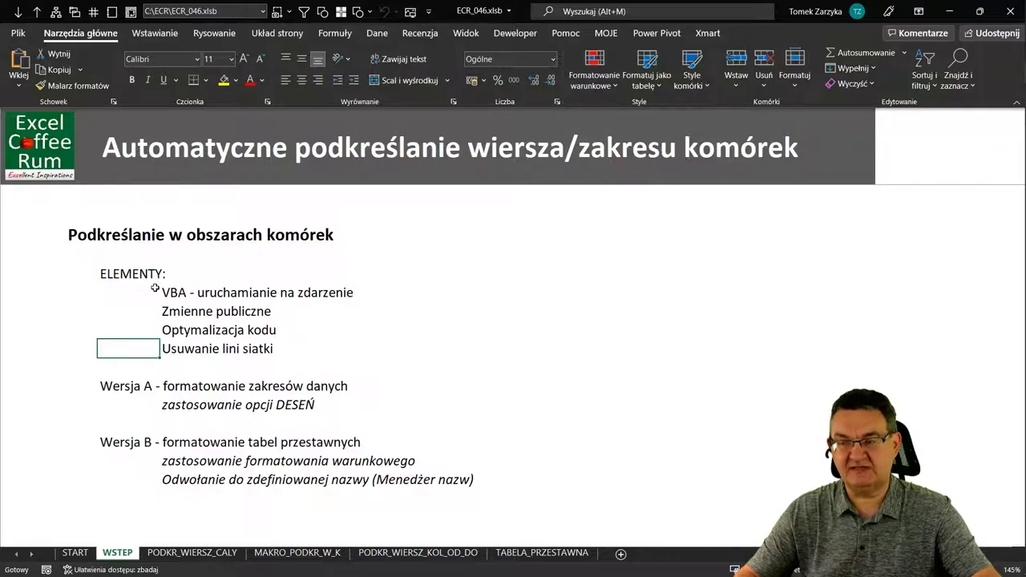
- Go to the PODKR_WIERSZ_CALY sheet, move the green highlight to row 11 and inspect its fill colour in Format Cells
{"action": "key", "text": "ctrl+Page_Down"}
{"action": "key", "text": "Down"}
{"action": "key", "text": "Down"}
{"action": "key", "text": "Down"}
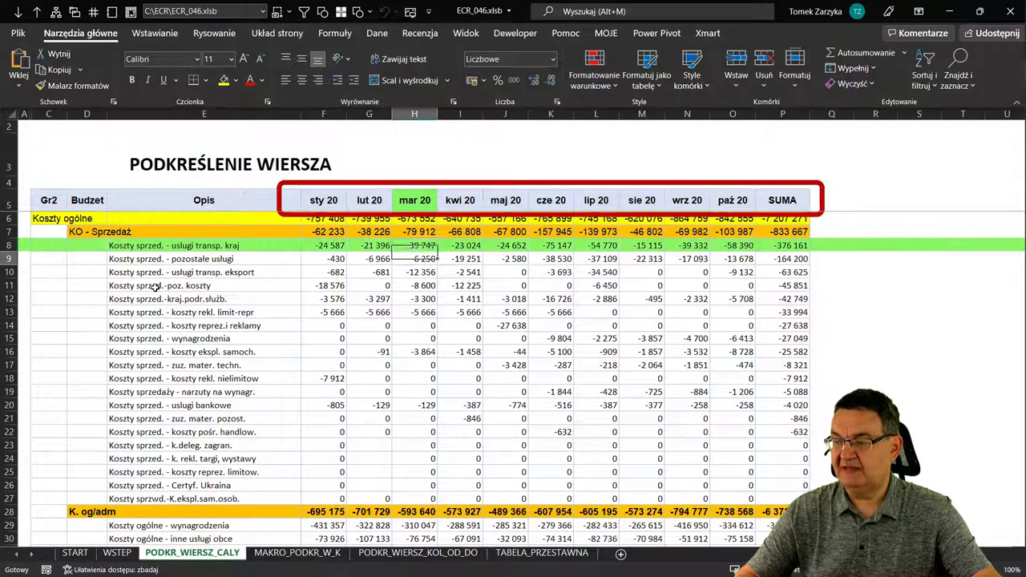
{"action": "key", "text": "Down"}
{"action": "key", "text": "Down"}
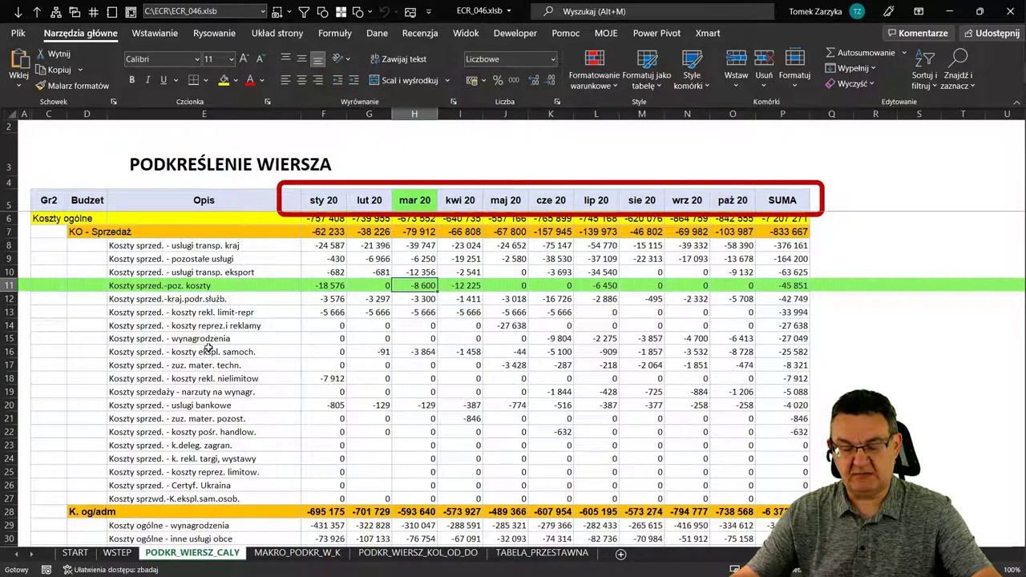
{"action": "key", "text": "ctrl+1"}
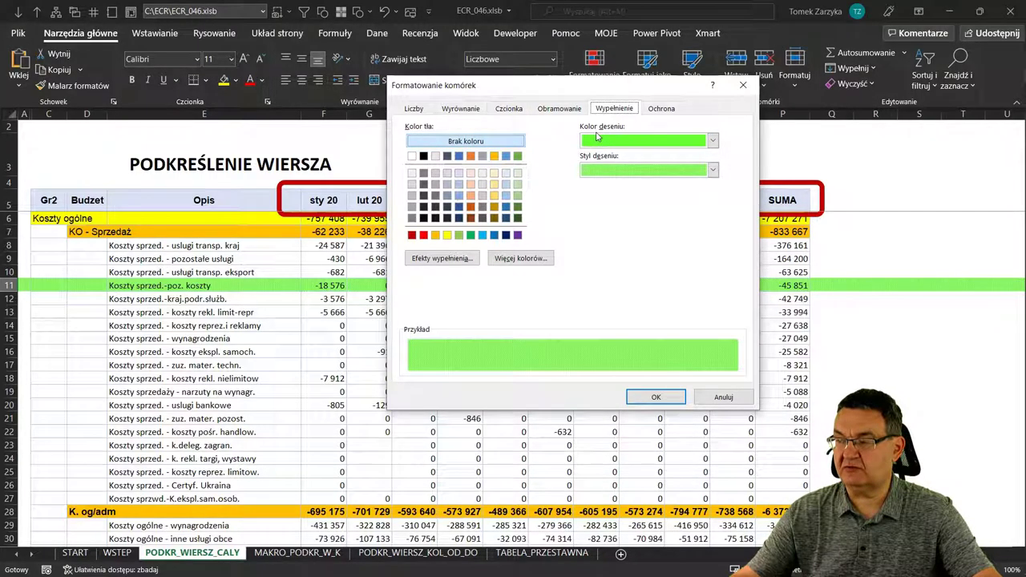
- Cancel Format Cells and move the green highlight from E7 down to row 10
{"action": "left_click", "coordinate": [723, 397]}
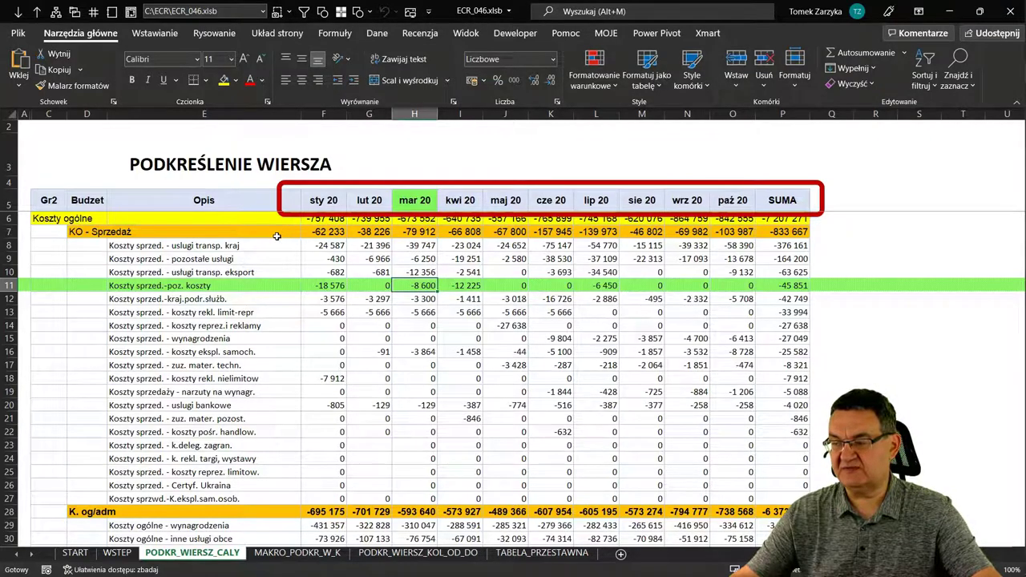
{"action": "left_click", "coordinate": [214, 231]}
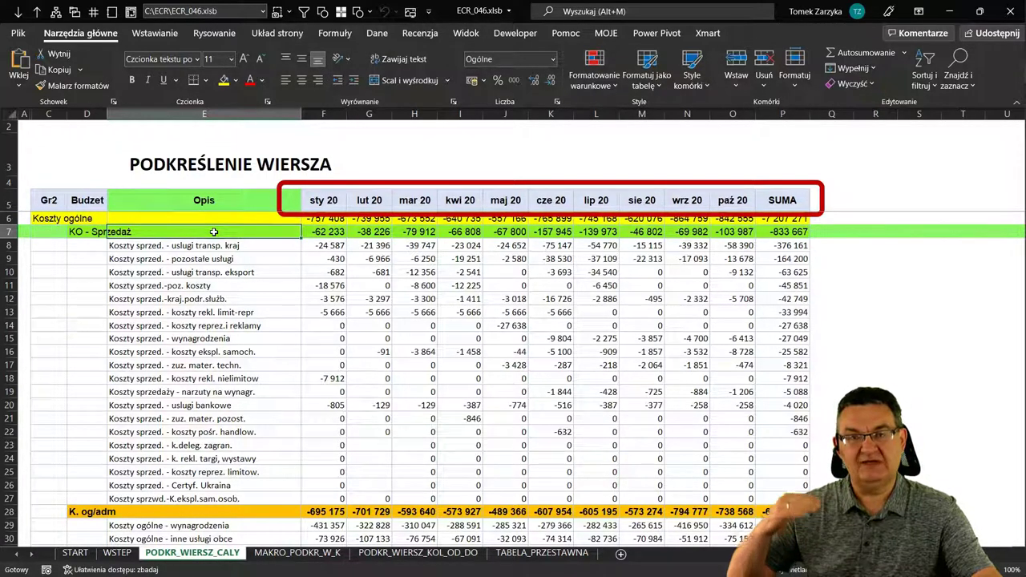
{"action": "key", "text": "Down"}
{"action": "key", "text": "Down"}
{"action": "key", "text": "Down"}
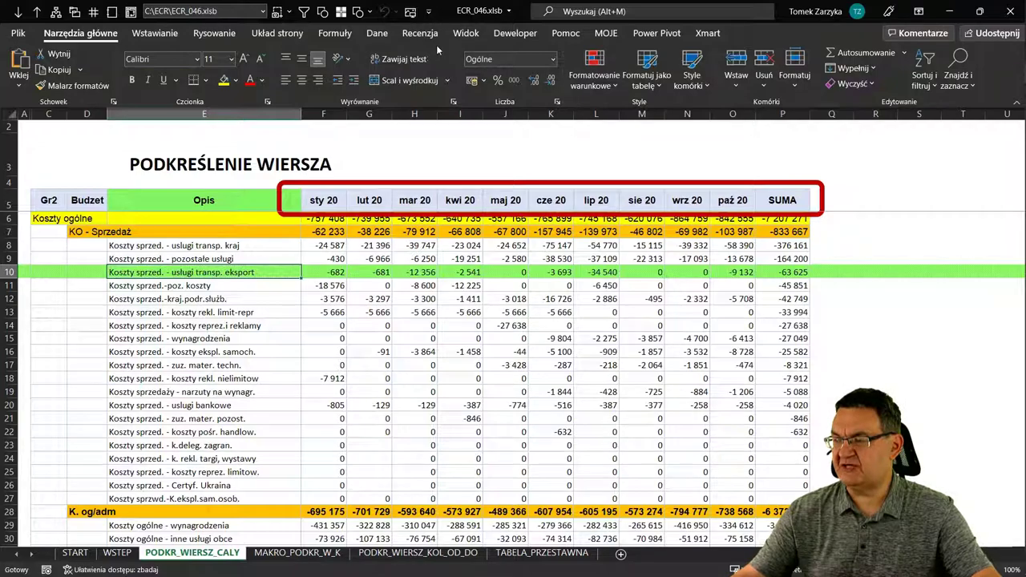
{"action": "left_click", "coordinate": [465, 36]}
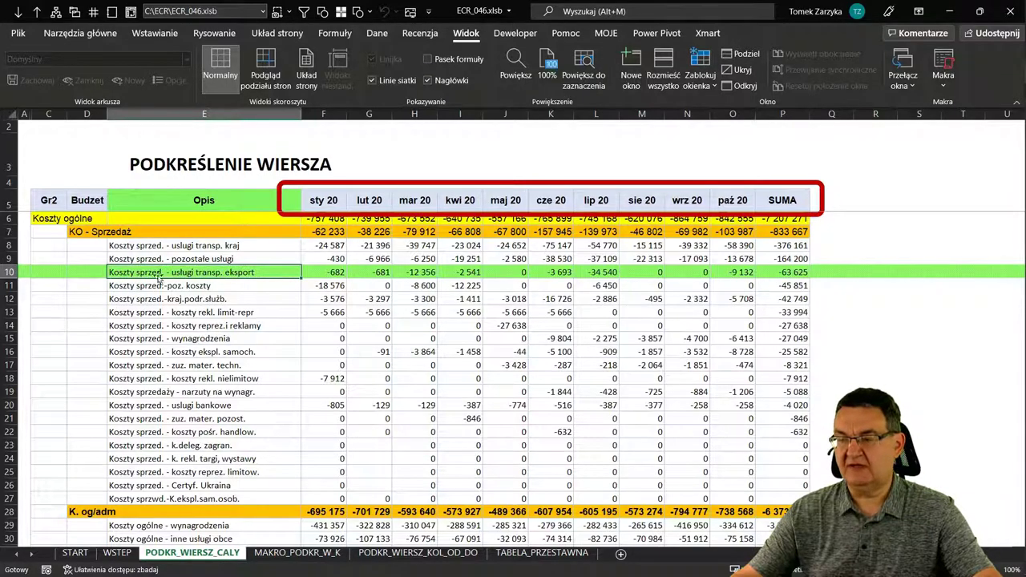
{"action": "left_click", "coordinate": [109, 37]}
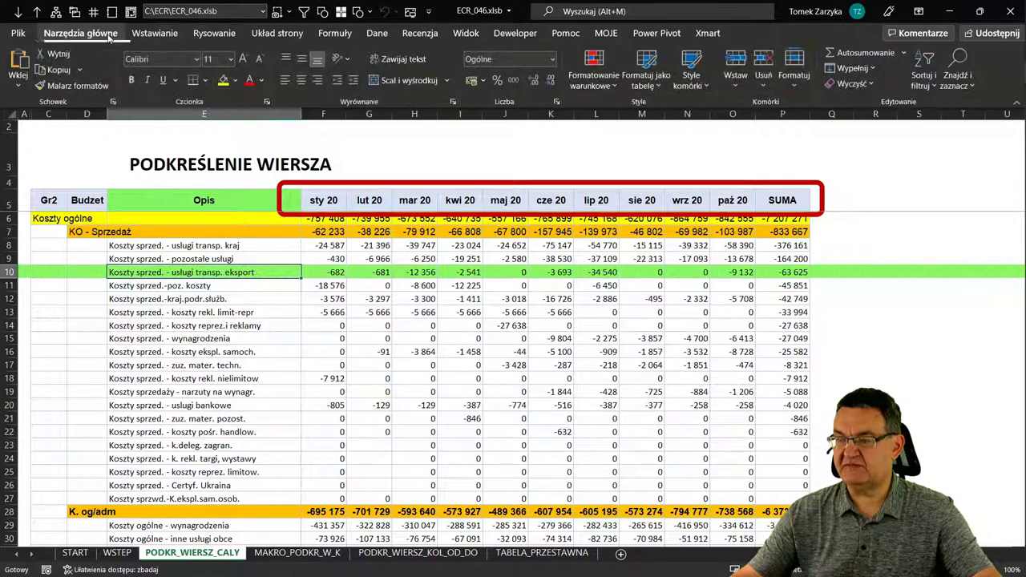
{"action": "left_click", "coordinate": [205, 80]}
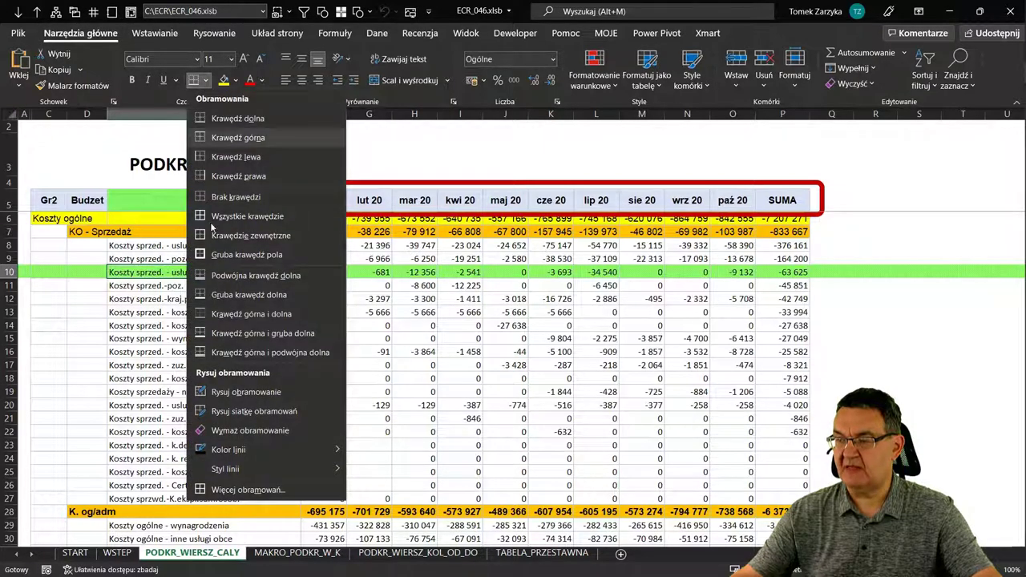
{"action": "left_click", "coordinate": [193, 274]}
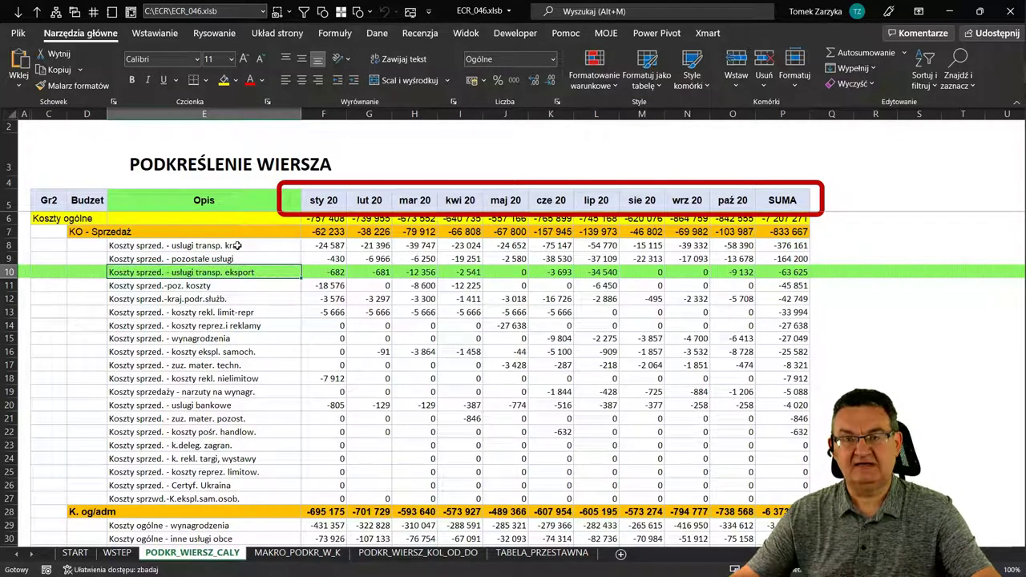
{"action": "left_click", "coordinate": [521, 555]}
{"action": "left_click", "coordinate": [255, 215]}
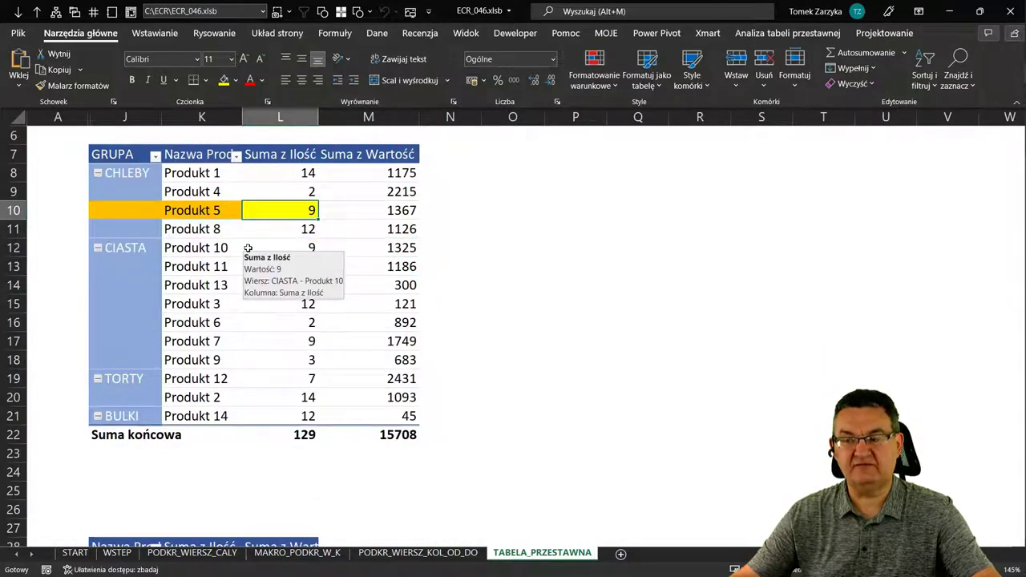
{"action": "left_click", "coordinate": [218, 553]}
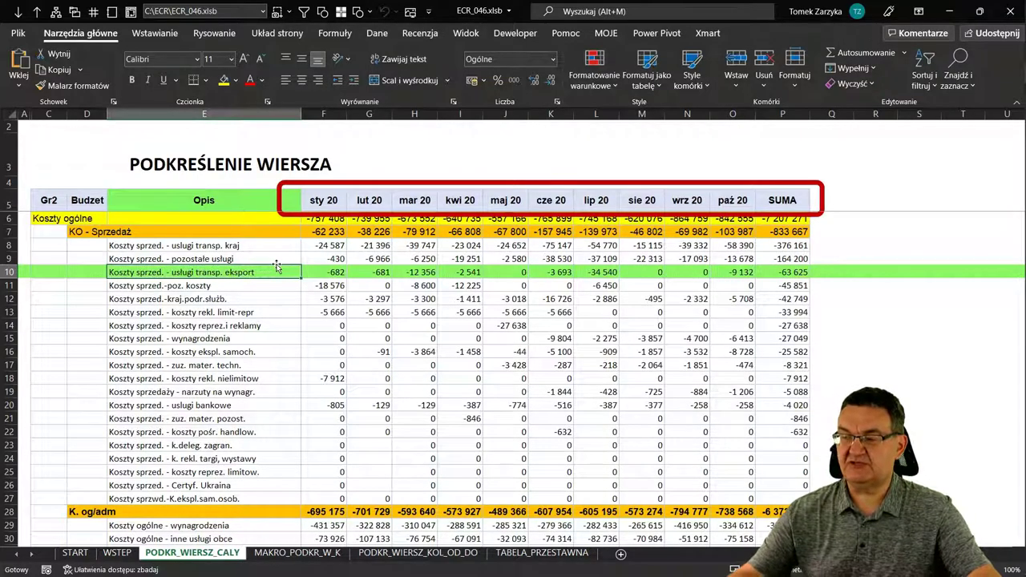
{"action": "key", "text": "Up"}
{"action": "key", "text": "Down"}
{"action": "key", "text": "Down"}
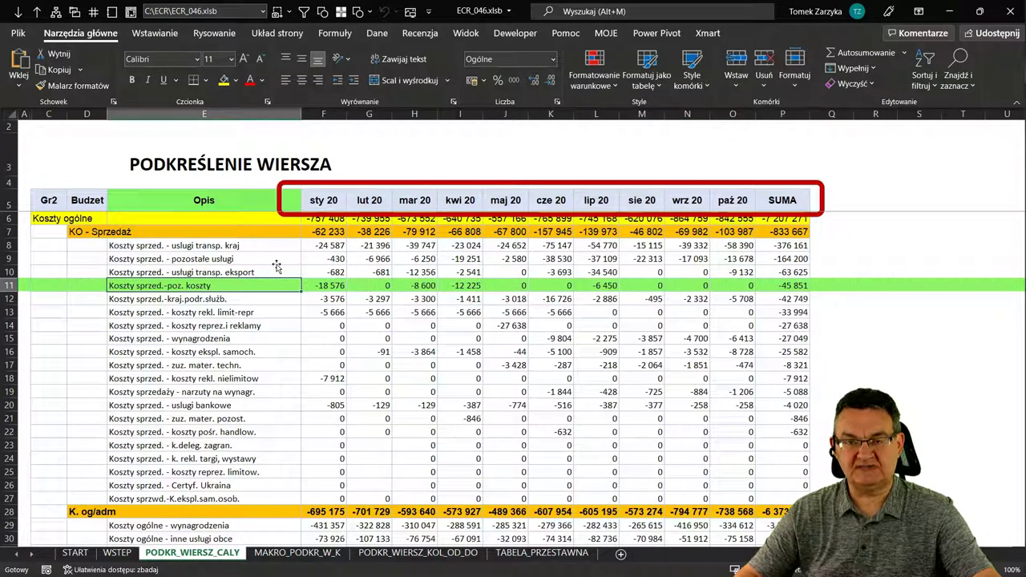
{"action": "left_click", "coordinate": [353, 314]}
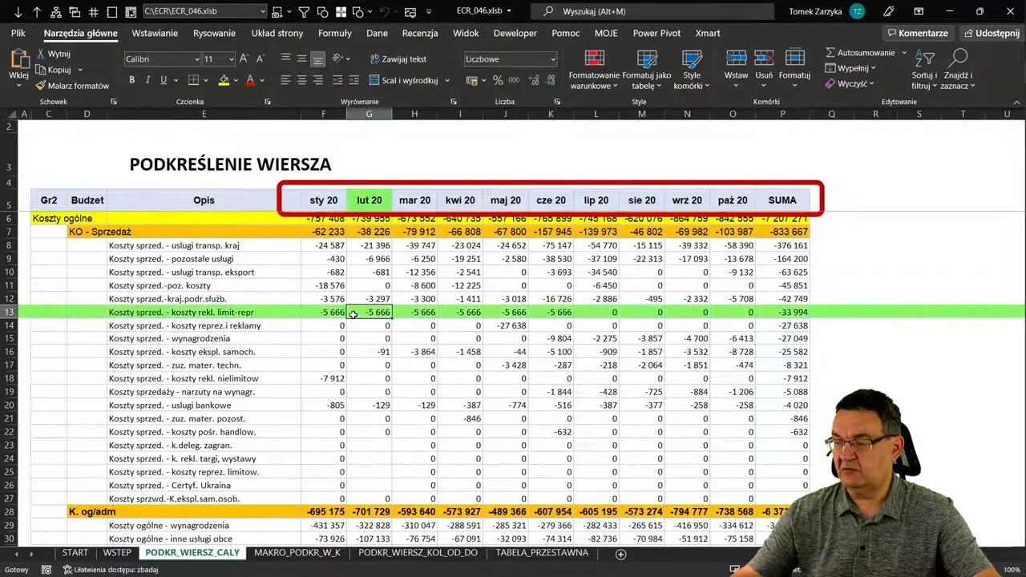
{"action": "key", "text": "Down"}
{"action": "key", "text": "Down"}
{"action": "key", "text": "Up"}
{"action": "key", "text": "Up"}
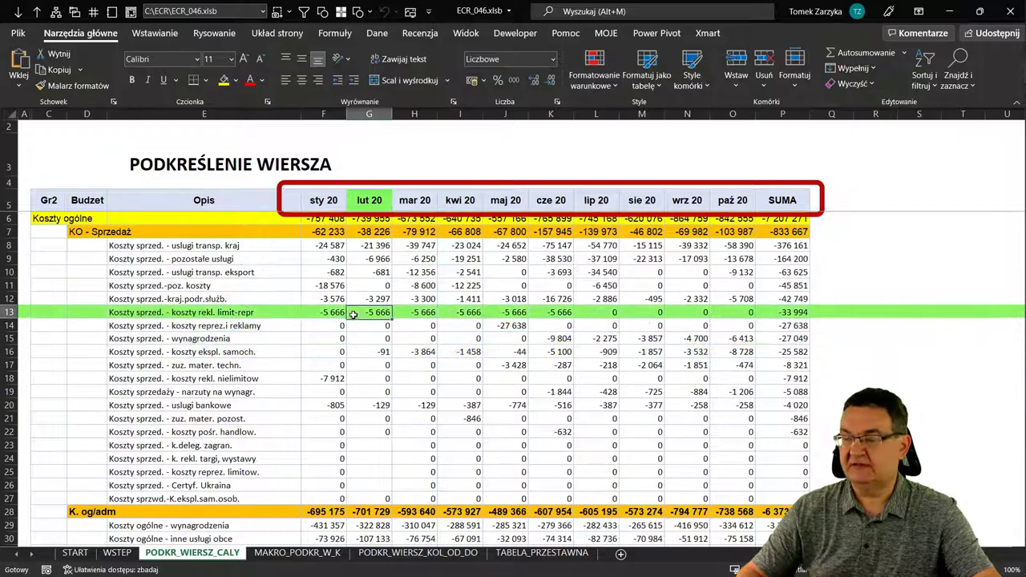
{"action": "key", "text": "Left"}
{"action": "key", "text": "Up"}
{"action": "key", "text": "Up"}
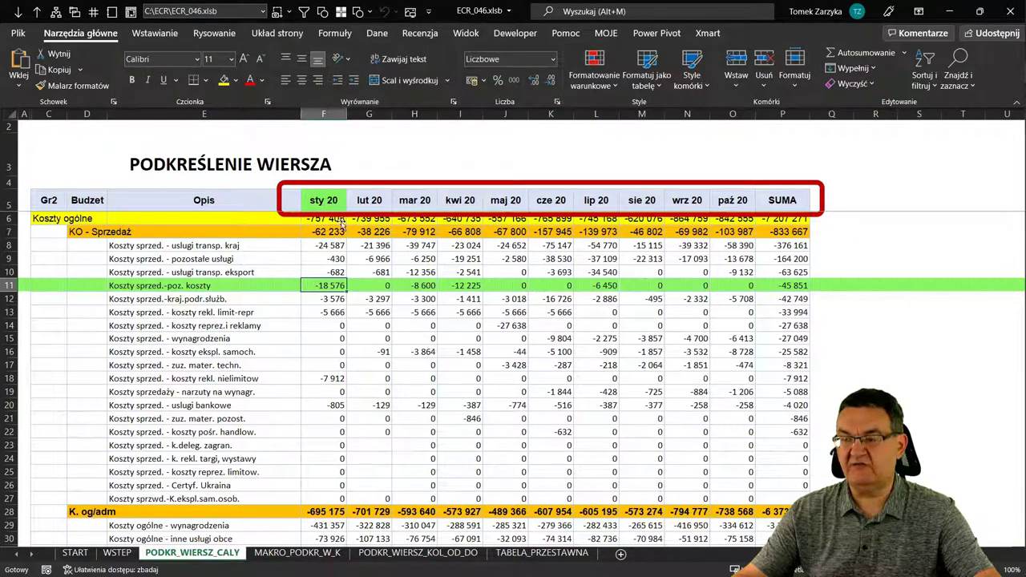
{"action": "left_click", "coordinate": [475, 205]}
{"action": "left_click", "coordinate": [461, 299]}
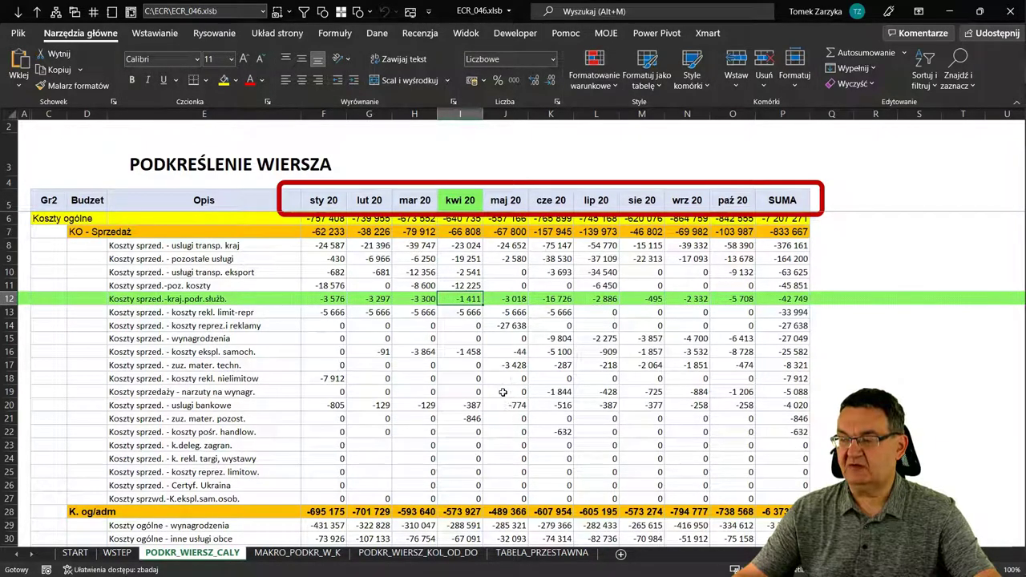
{"action": "scroll", "coordinate": [481, 401], "scroll_direction": "down", "scroll_amount": 7}
{"action": "left_click", "coordinate": [410, 380]}
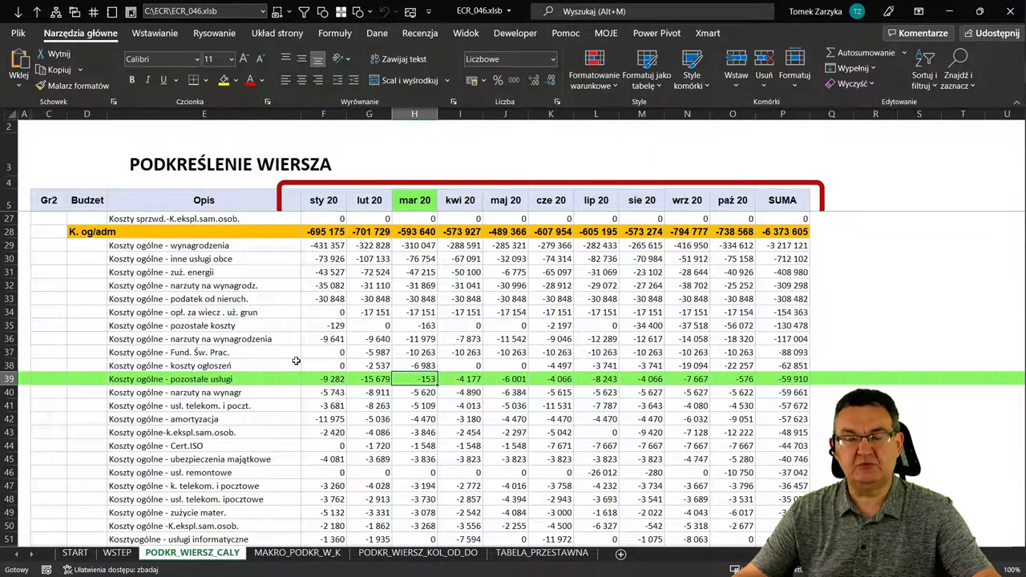
{"action": "scroll", "coordinate": [296, 361], "scroll_direction": "up", "scroll_amount": 2}
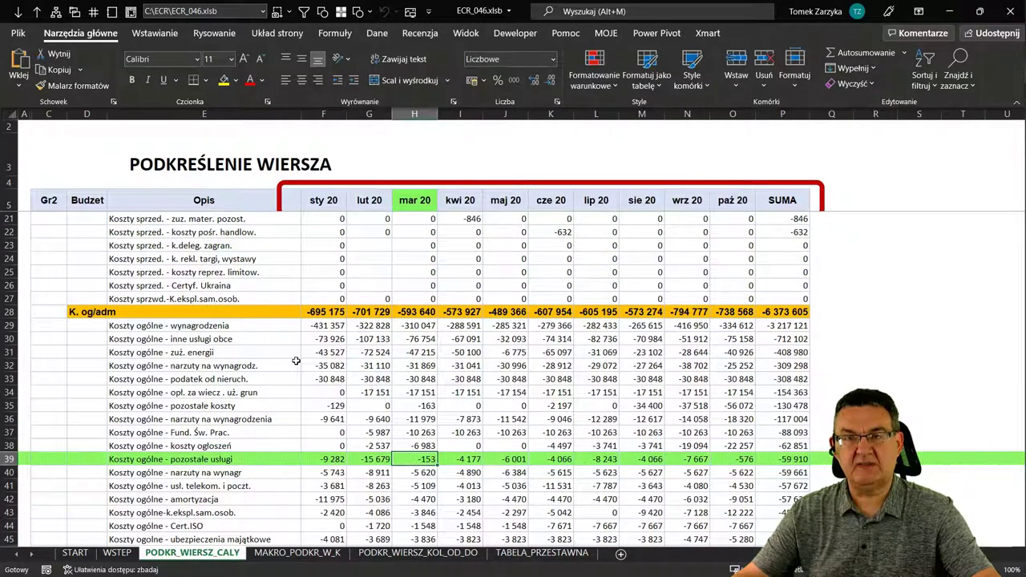
{"action": "scroll", "coordinate": [295, 360], "scroll_direction": "up", "scroll_amount": 3}
{"action": "scroll", "coordinate": [296, 360], "scroll_direction": "down", "scroll_amount": 3}
{"action": "scroll", "coordinate": [305, 313], "scroll_direction": "down", "scroll_amount": 2}
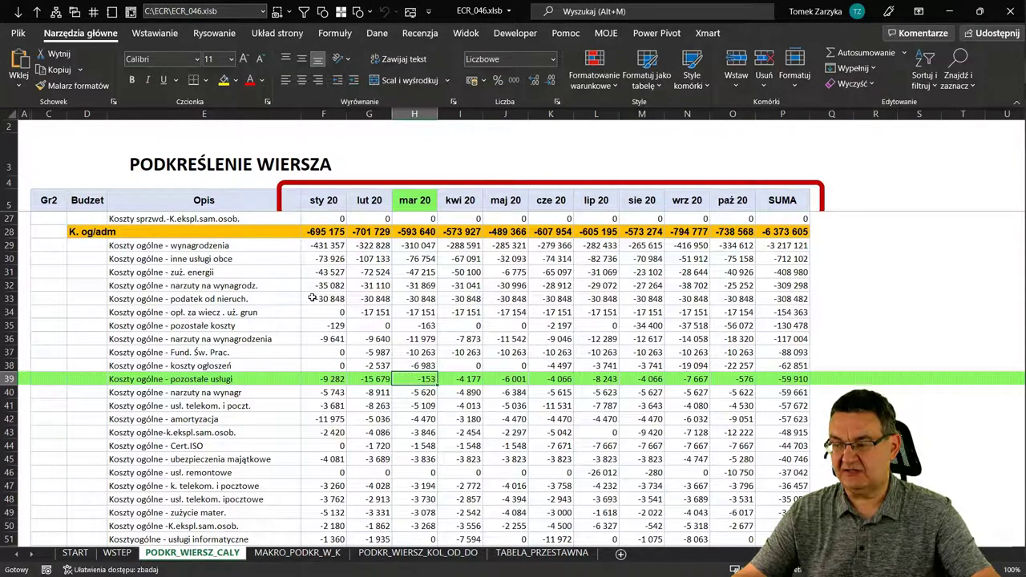
{"action": "scroll", "coordinate": [205, 235], "scroll_direction": "up", "scroll_amount": 3}
- Select the cost table range C5:P25, header included, and copy it
{"action": "left_click", "coordinate": [87, 173]}
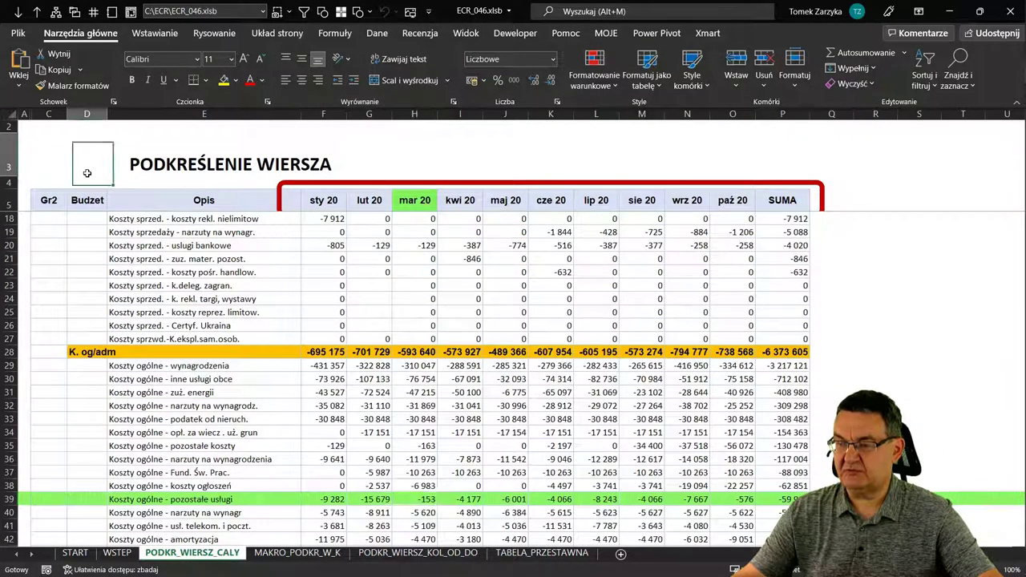
{"action": "key", "text": "Down"}
{"action": "key", "text": "Down"}
{"action": "key", "text": "Left"}
{"action": "key", "text": "shift+Right"}
{"action": "key", "text": "shift+Right"}
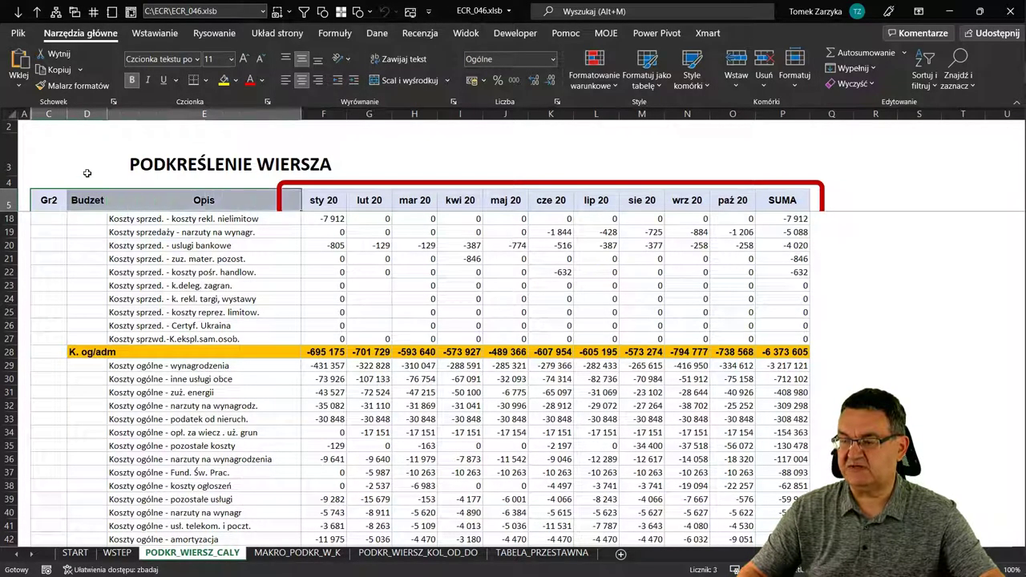
{"action": "key", "text": "shift+Right"}
{"action": "key", "text": "shift+Right"}
{"action": "key", "text": "shift+Right"}
{"action": "key", "text": "shift+Right"}
{"action": "key", "text": "shift+Right"}
{"action": "key", "text": "shift+Right"}
{"action": "key", "text": "shift+Right"}
{"action": "key", "text": "shift+Right"}
{"action": "key", "text": "shift+Right"}
{"action": "key", "text": "shift+Down"}
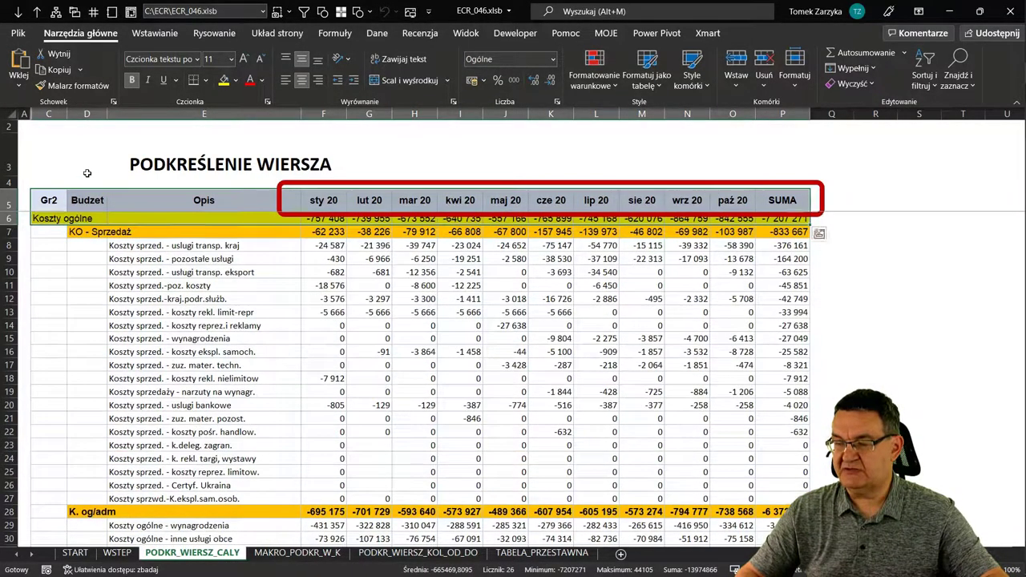
{"action": "key", "text": "shift+Down"}
{"action": "key", "text": "shift+Down"}
{"action": "key", "text": "shift+Down"}
{"action": "key", "text": "shift+Down"}
{"action": "key", "text": "shift+Down"}
{"action": "key", "text": "shift+Down"}
{"action": "key", "text": "shift+Down"}
{"action": "key", "text": "shift+Down"}
{"action": "key", "text": "ctrl+c"}
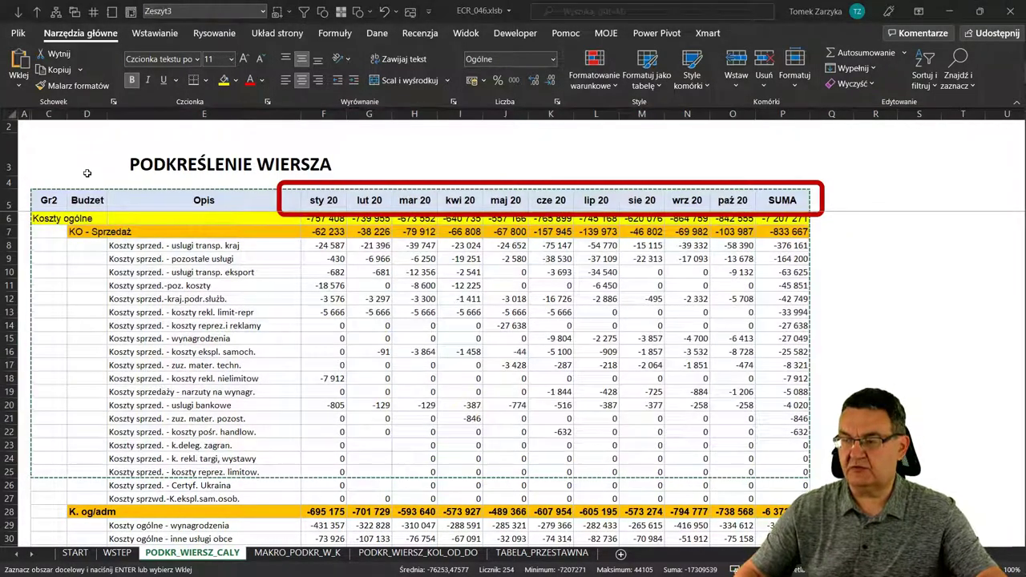
- Paste the table into Zeszyt3 at C5 and click a few cells to check for highlighting
{"action": "key", "text": "ctrl+Tab"}
{"action": "key", "text": "Down"}
{"action": "key", "text": "Down"}
{"action": "key", "text": "Down"}
{"action": "key", "text": "Down"}
{"action": "key", "text": "Down"}
{"action": "key", "text": "Right"}
{"action": "key", "text": "Up"}
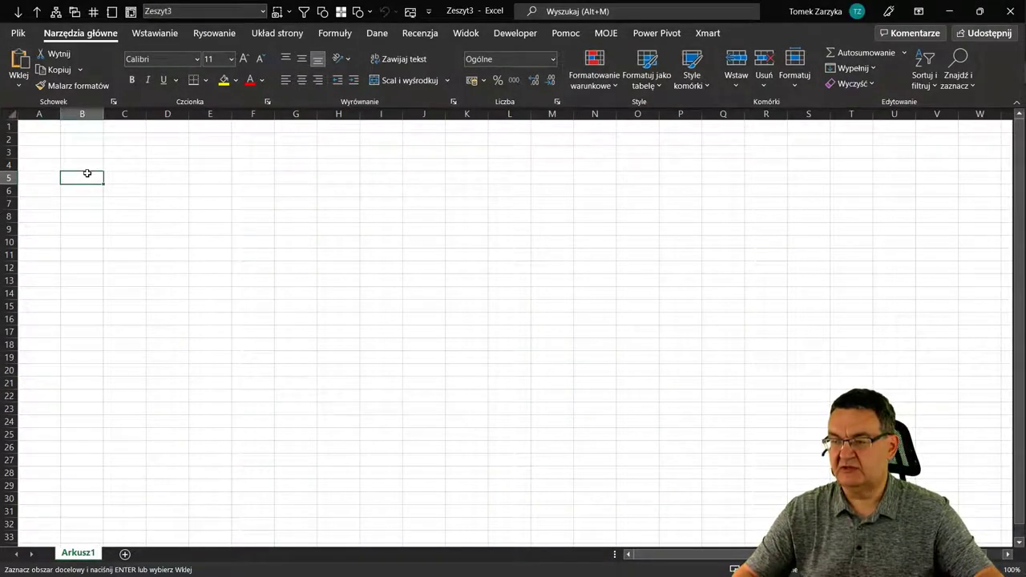
{"action": "key", "text": "Right"}
{"action": "key", "text": "Return"}
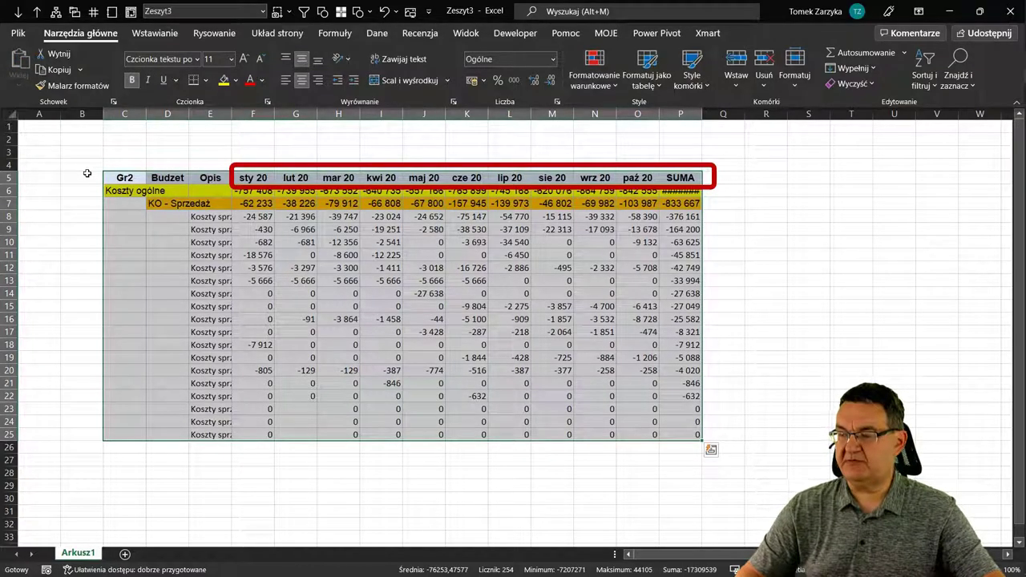
{"action": "left_click", "coordinate": [267, 278]}
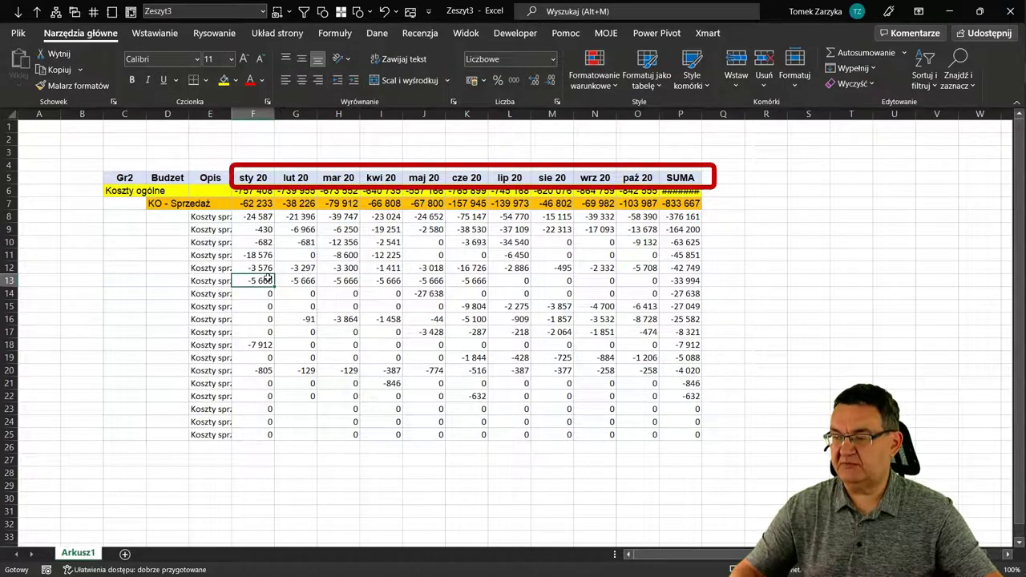
{"action": "left_click", "coordinate": [320, 268]}
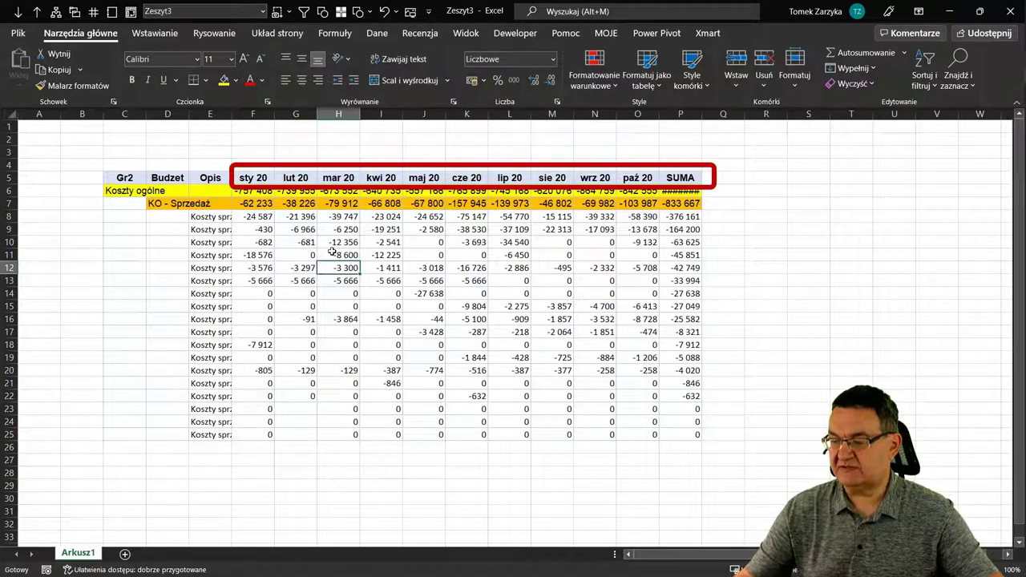
{"action": "left_click", "coordinate": [331, 251]}
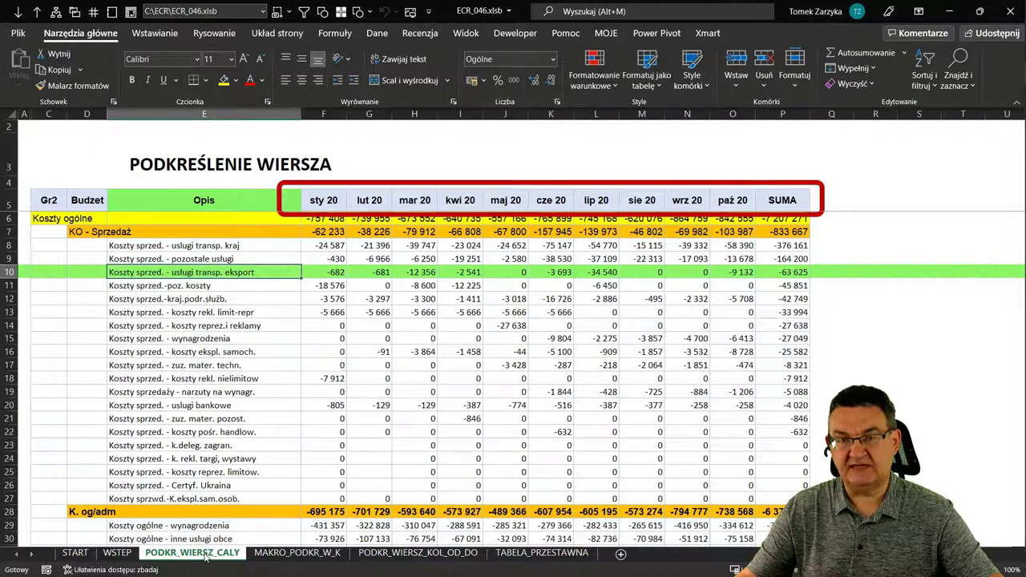
- In PODKR_WIERSZ_CALY's code, select everything from above Worksheet_Activate to the end, then return to Excel
{"action": "right_click", "coordinate": [206, 557]}
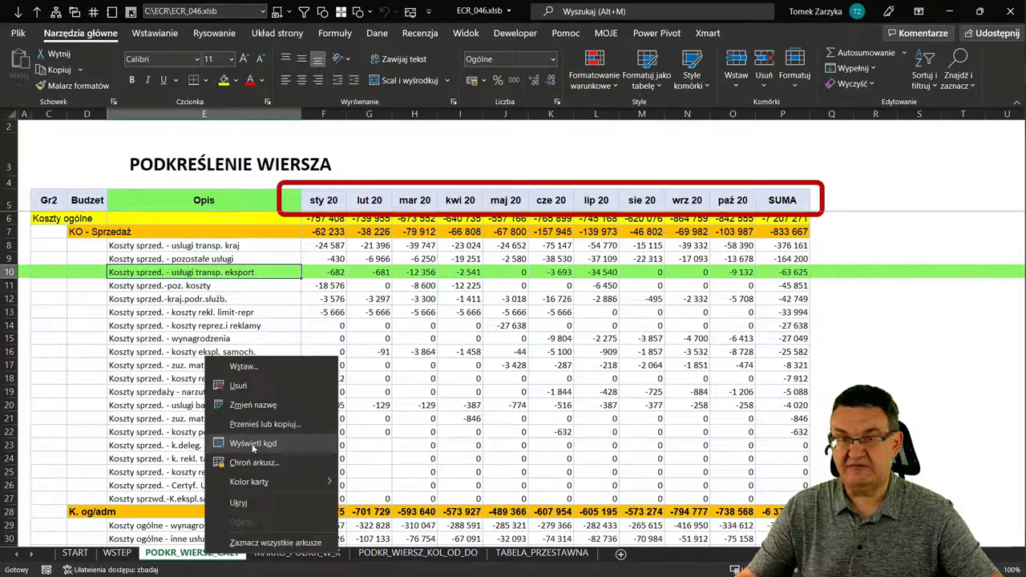
{"action": "left_click", "coordinate": [254, 447]}
{"action": "left_click", "coordinate": [407, 171]}
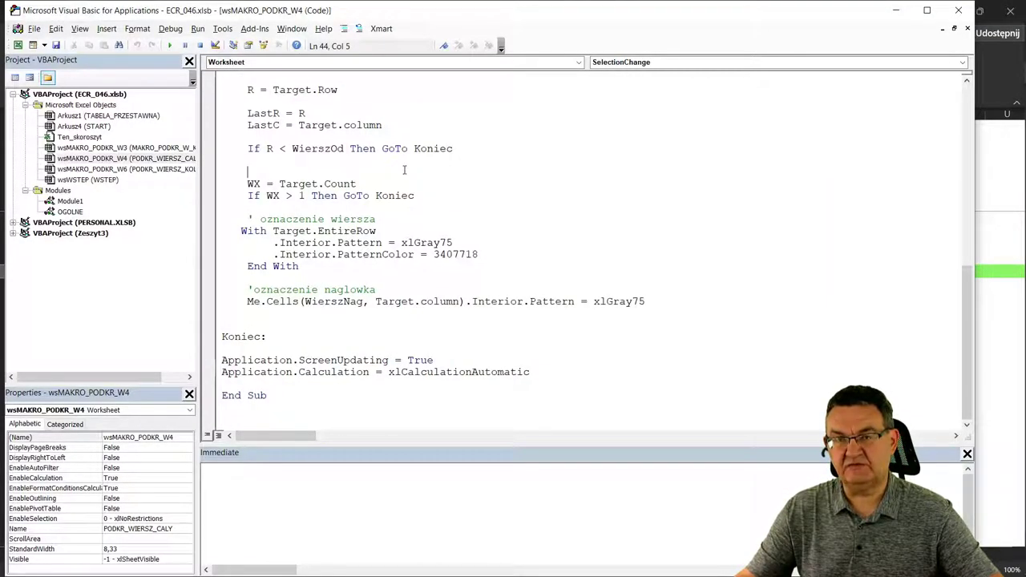
{"action": "scroll", "coordinate": [401, 164], "scroll_direction": "up", "scroll_amount": 2}
{"action": "scroll", "coordinate": [394, 160], "scroll_direction": "up", "scroll_amount": 3}
{"action": "scroll", "coordinate": [394, 156], "scroll_direction": "up", "scroll_amount": 6}
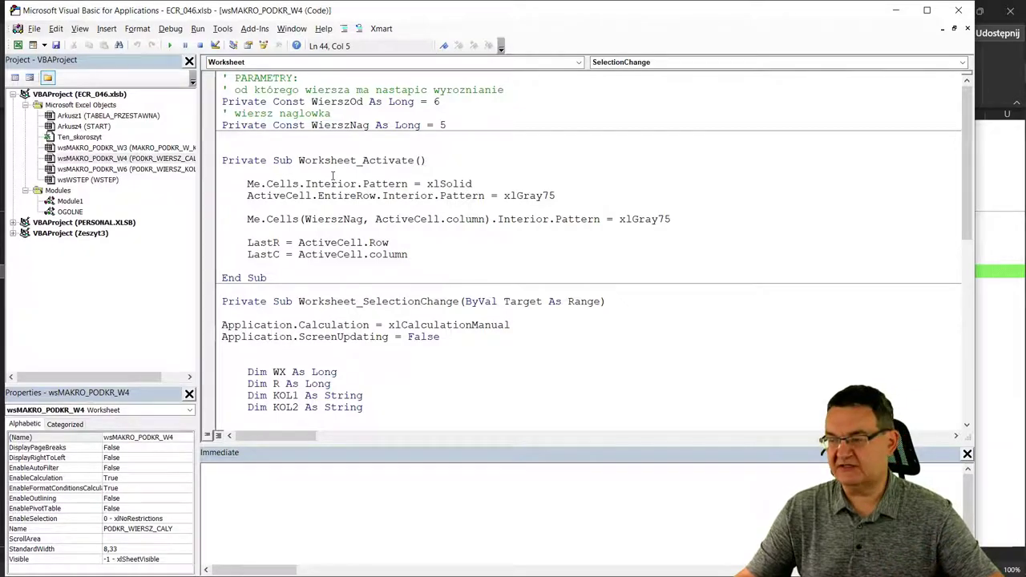
{"action": "left_click", "coordinate": [312, 147]}
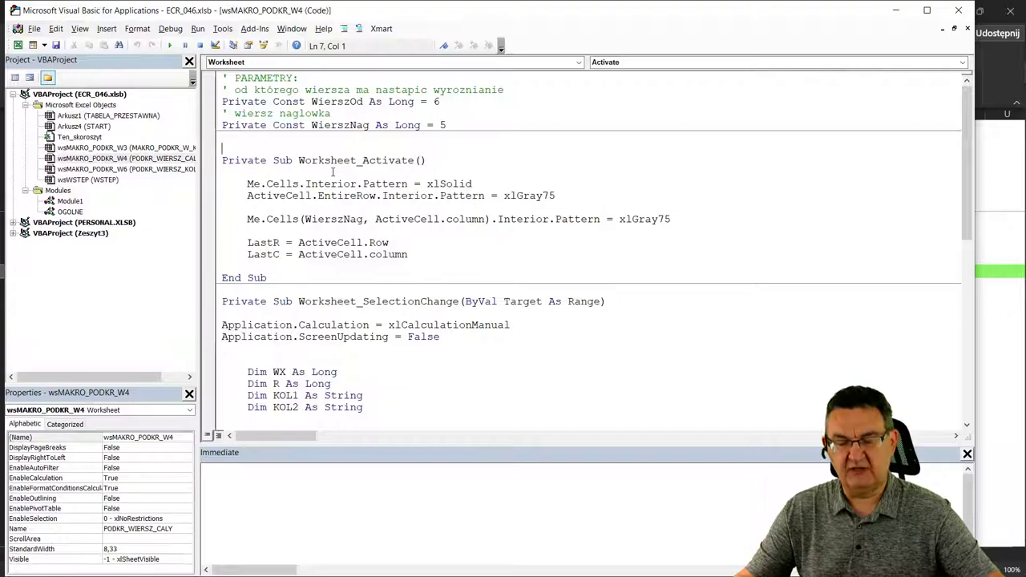
{"action": "key", "text": "ctrl+shift+End"}
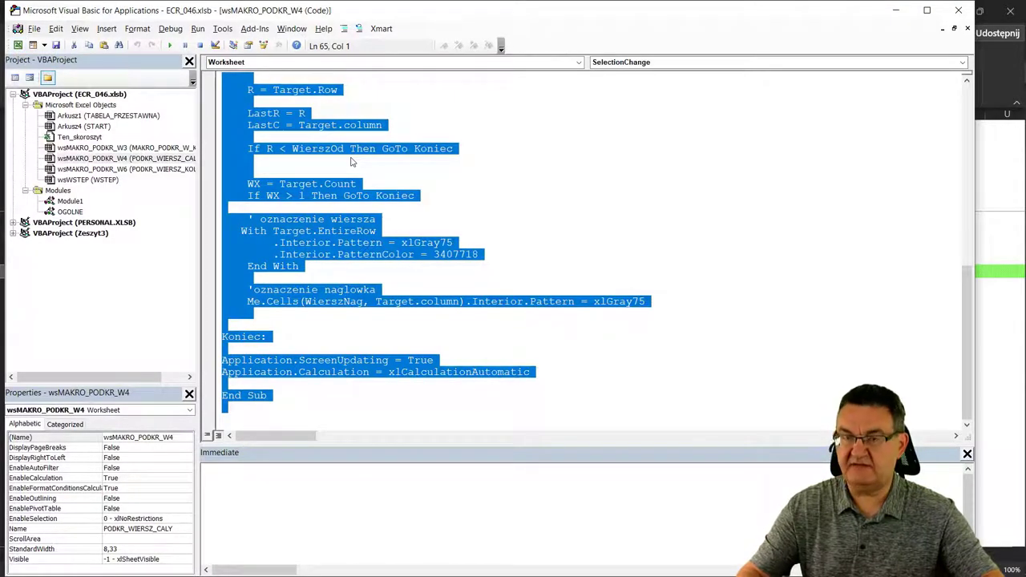
{"action": "key", "text": "alt+F11"}
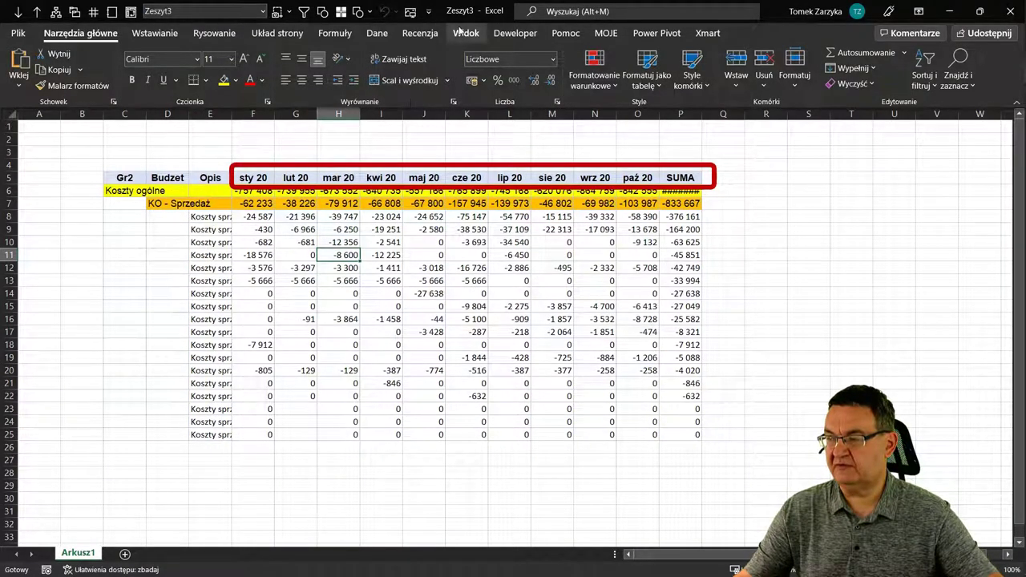
- Open Zeszyt3's Arkusz1 code module and select its existing Option Explicit code
{"action": "right_click", "coordinate": [80, 555]}
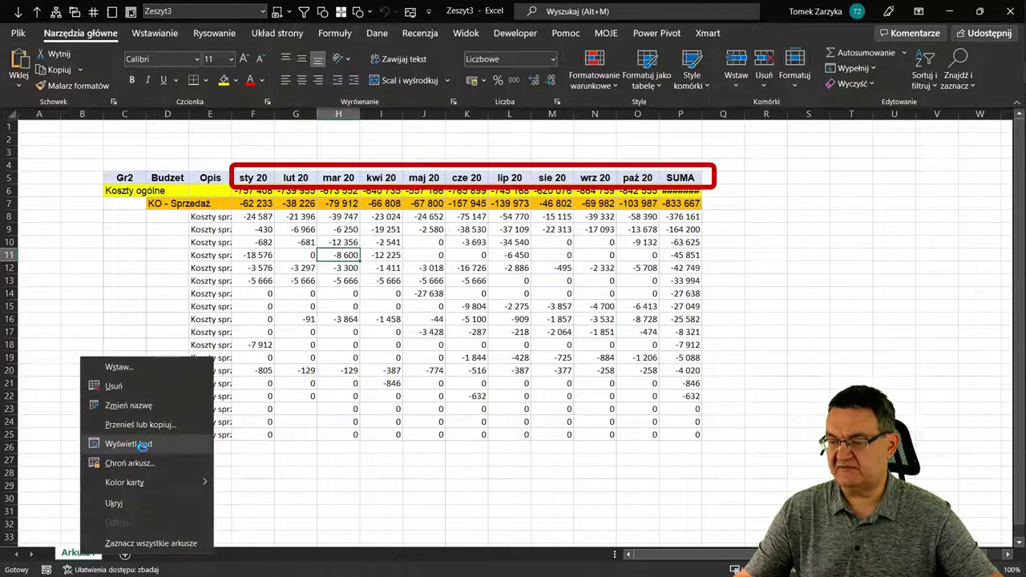
{"action": "left_click", "coordinate": [138, 444]}
{"action": "left_click", "coordinate": [231, 149]}
{"action": "key", "text": "ctrl+a"}
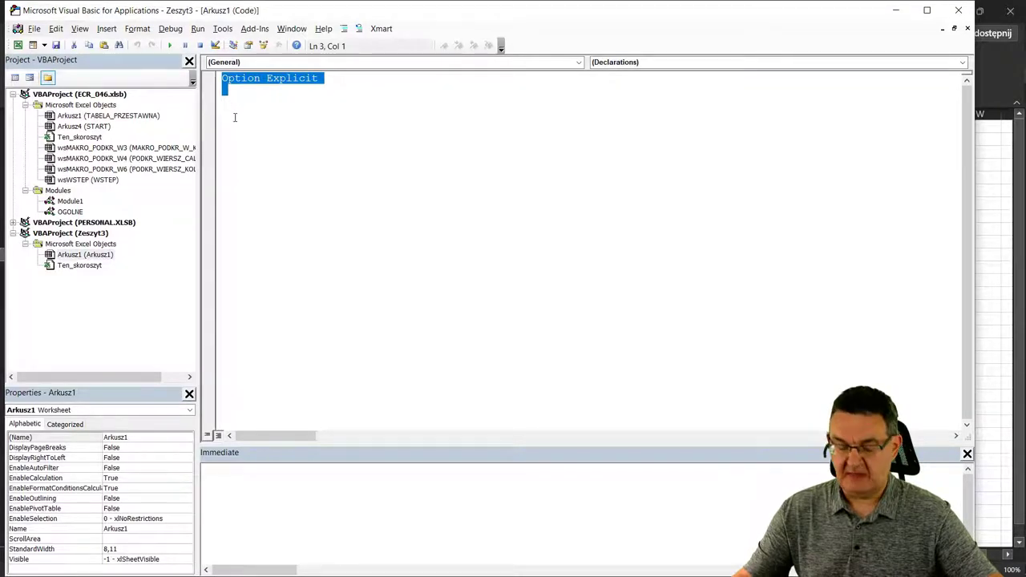
- Paste the highlighting code into Arkusz1, with constants WierszOd = 6 and WierszNag = 5
{"action": "key", "text": "ctrl+End"}
{"action": "scroll", "coordinate": [235, 117], "scroll_direction": "up", "scroll_amount": 12}
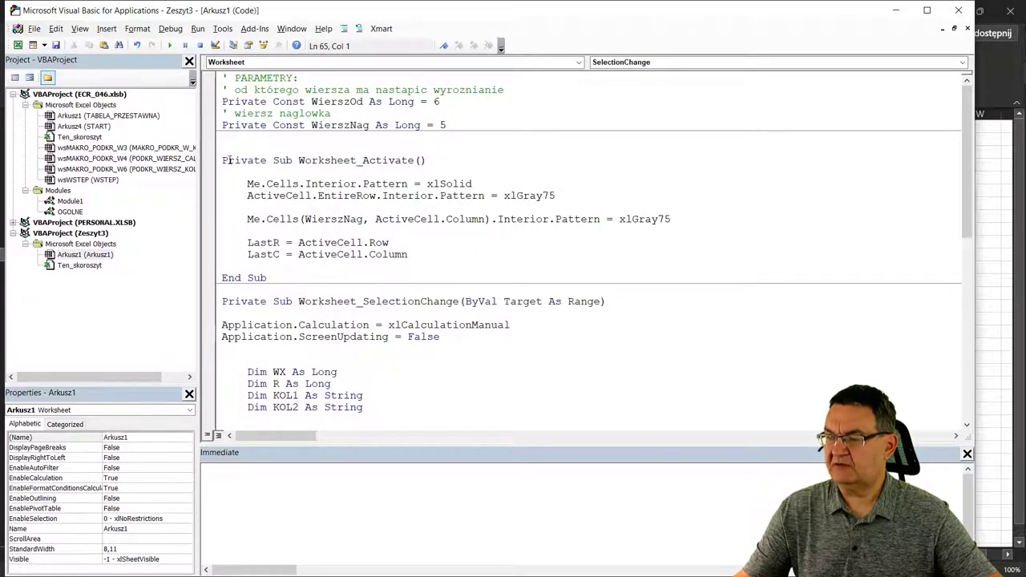
{"action": "left_click", "coordinate": [240, 148]}
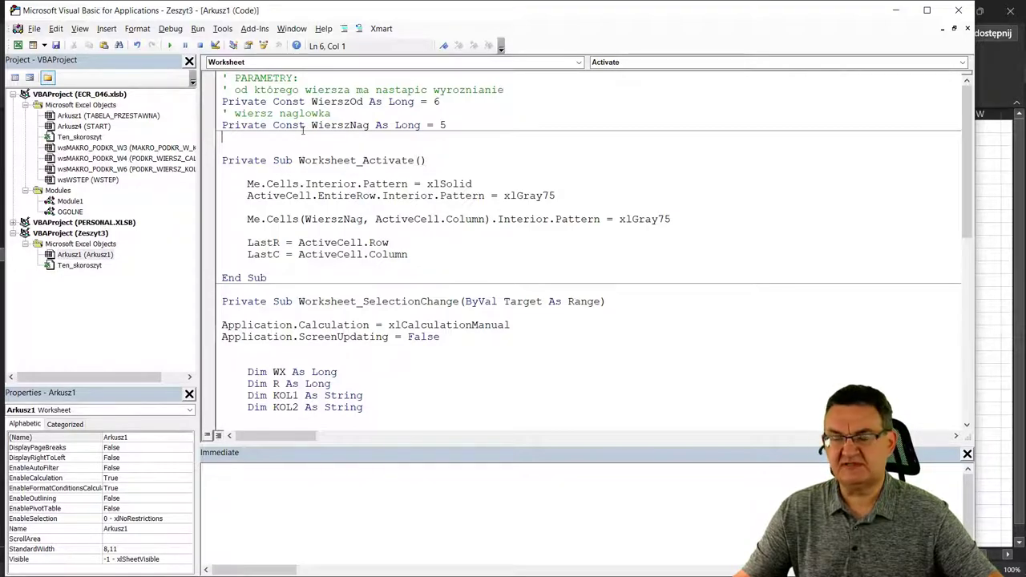
{"action": "scroll", "coordinate": [303, 128], "scroll_direction": "down", "scroll_amount": 1}
{"action": "scroll", "coordinate": [302, 121], "scroll_direction": "up", "scroll_amount": 1}
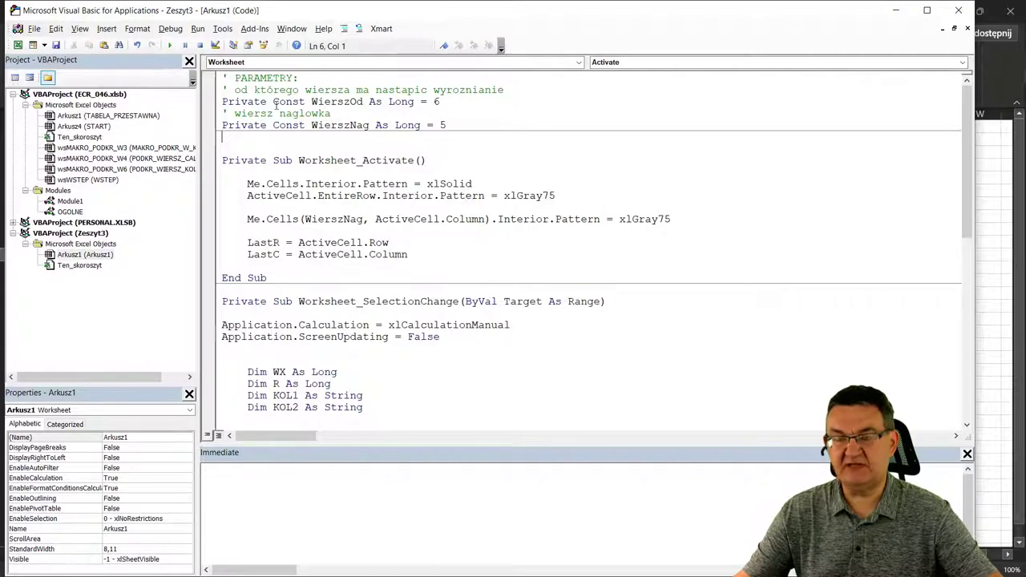
- Drag the OGOLNE module onto the Zeszyt3 project and open the copy to show Public LastR and LastC
{"action": "left_click", "coordinate": [73, 212]}
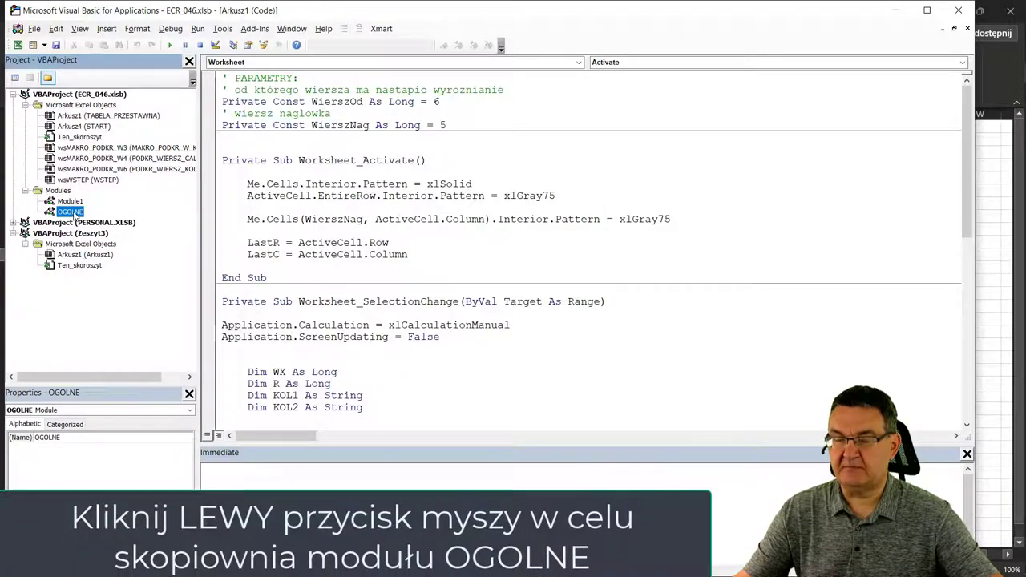
{"action": "left_click_drag", "start_coordinate": [75, 214], "coordinate": [73, 254]}
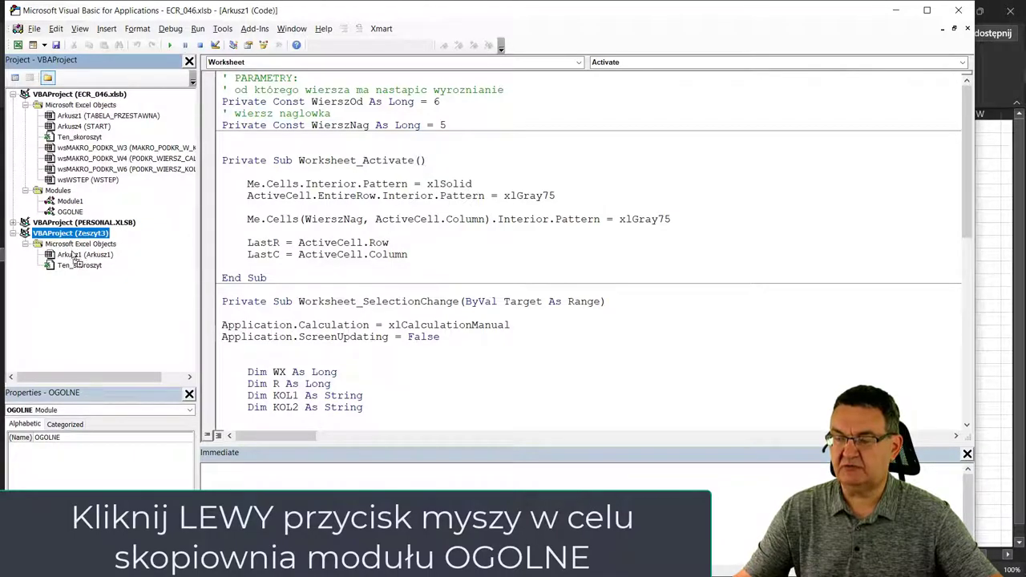
{"action": "left_click_drag", "start_coordinate": [73, 254], "coordinate": [77, 256]}
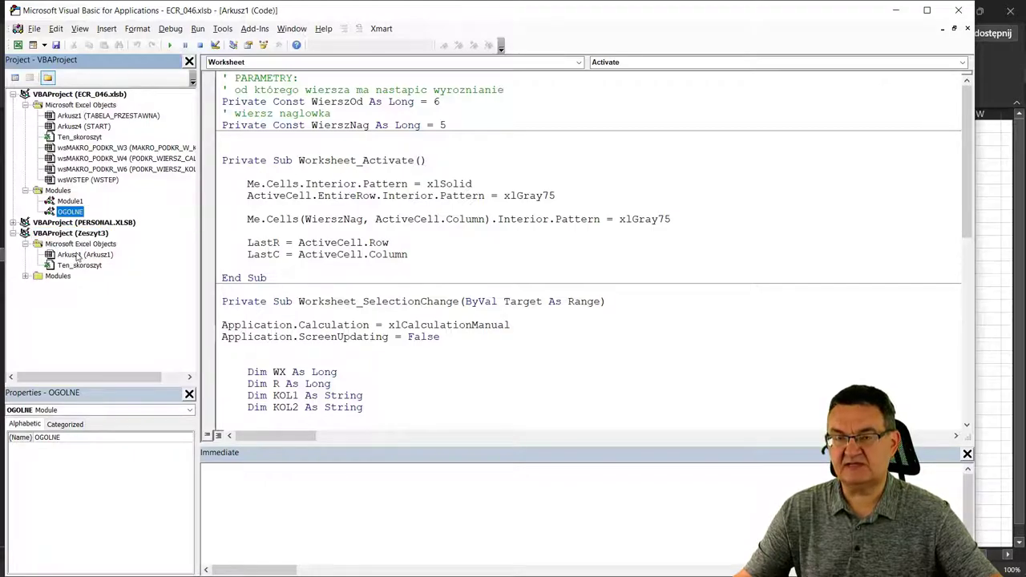
{"action": "left_click", "coordinate": [26, 275]}
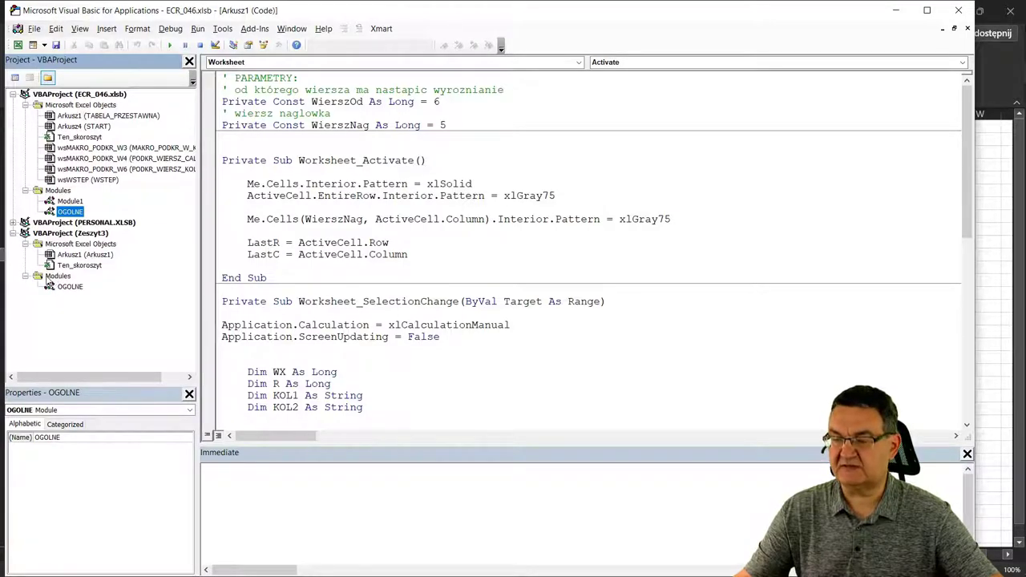
{"action": "double_click", "coordinate": [70, 288]}
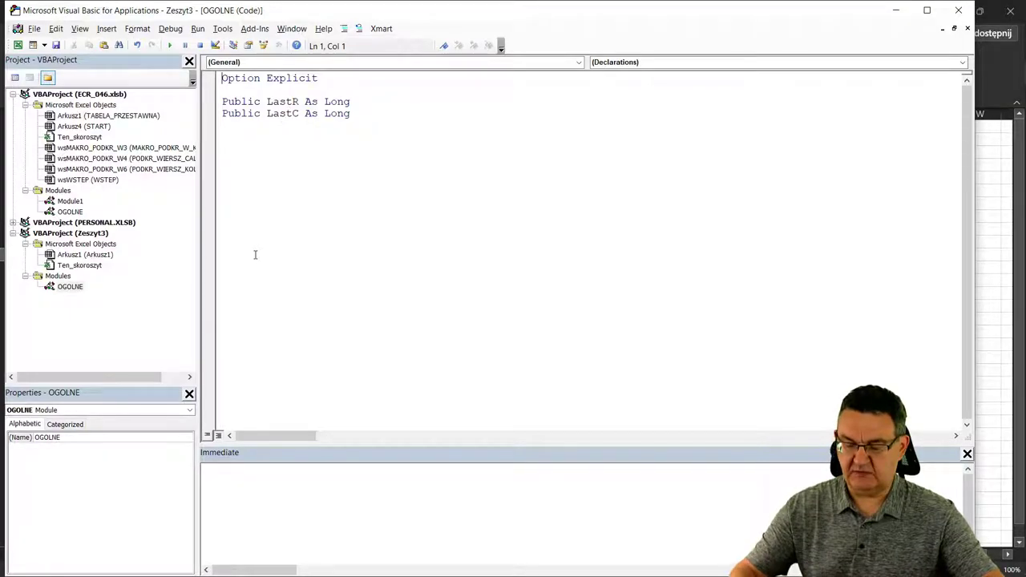
- In Zeszyt3, move around rows 10–13 to confirm the row and month highlight, then view Arkusz1's code
{"action": "key", "text": "alt+F11"}
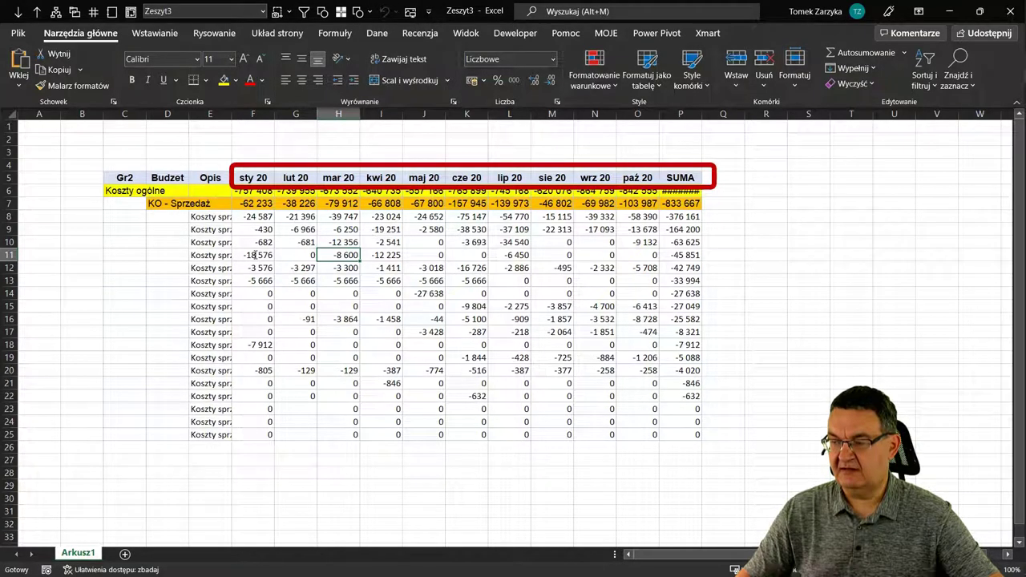
{"action": "key", "text": "Up"}
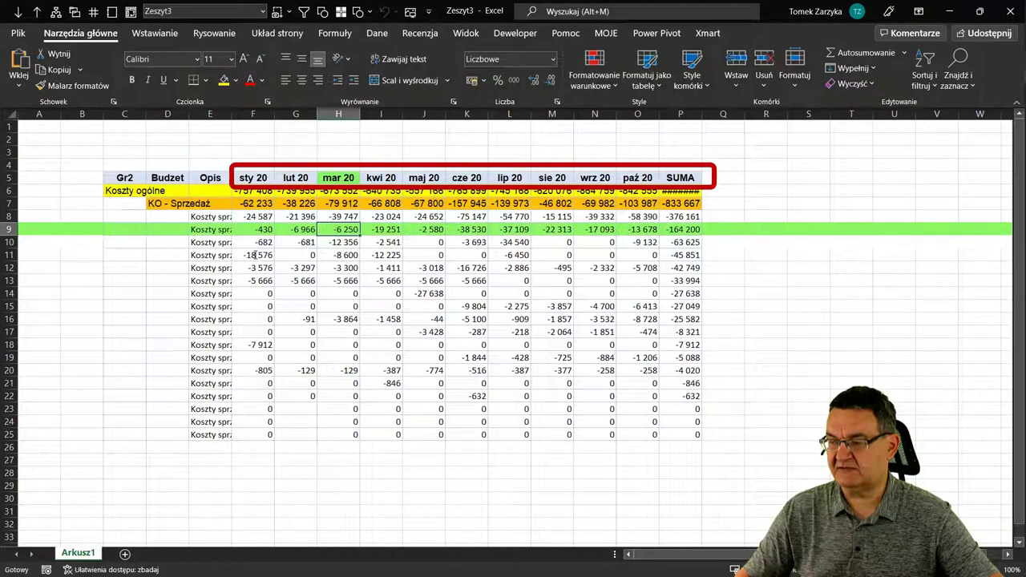
{"action": "key", "text": "Down"}
{"action": "key", "text": "Down"}
{"action": "key", "text": "Down"}
{"action": "key", "text": "Left"}
{"action": "key", "text": "Left"}
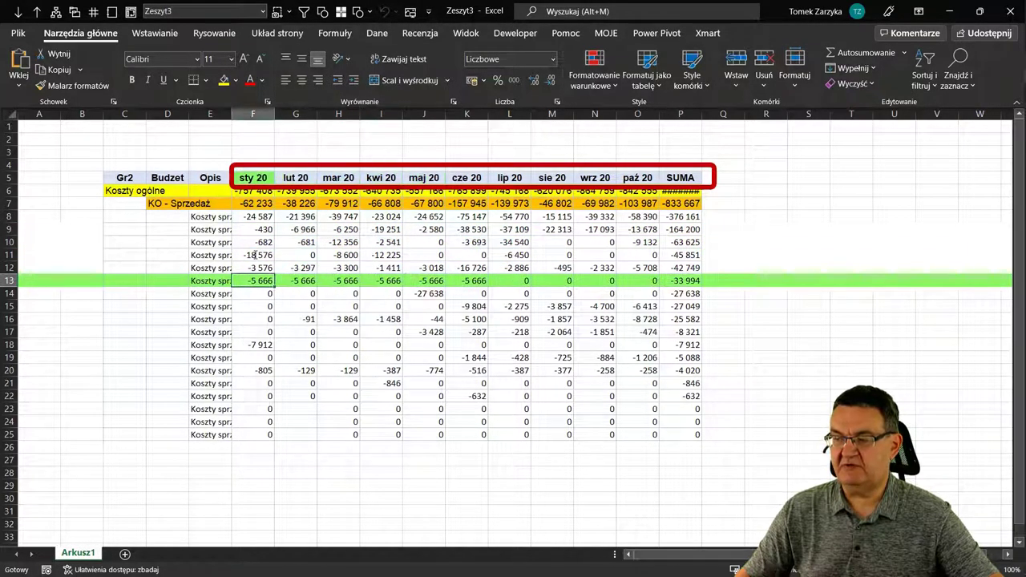
{"action": "key", "text": "Up"}
{"action": "key", "text": "Up"}
{"action": "key", "text": "Up"}
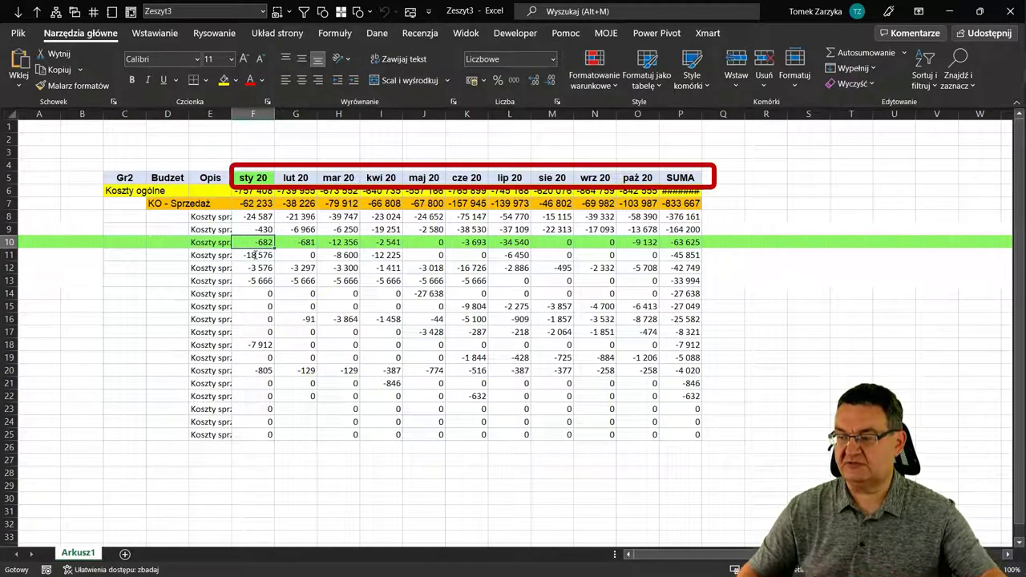
{"action": "key", "text": "Right"}
{"action": "key", "text": "Right"}
{"action": "key", "text": "Down"}
{"action": "key", "text": "Down"}
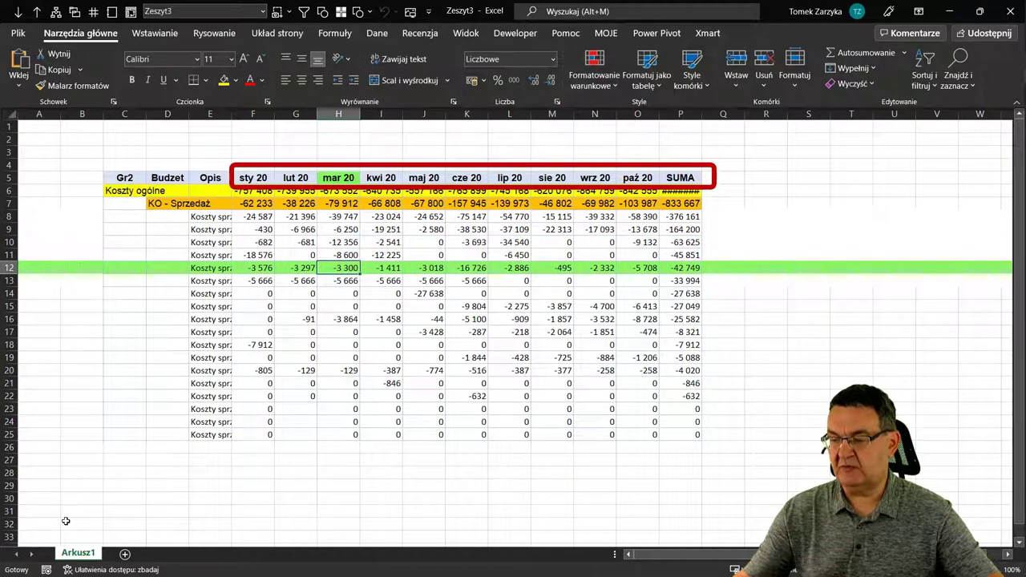
{"action": "right_click", "coordinate": [78, 554]}
{"action": "left_click", "coordinate": [139, 441]}
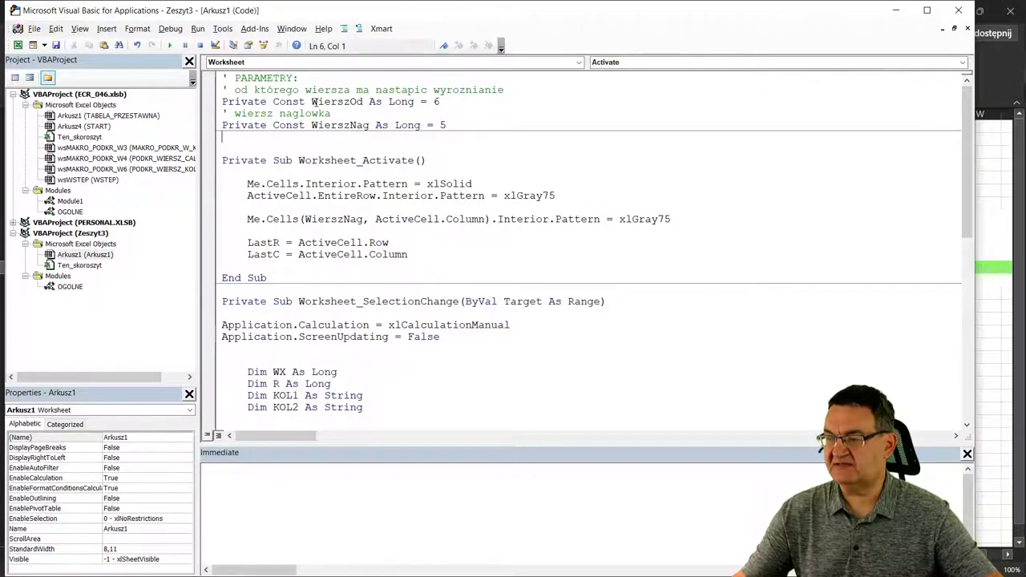
- Check WierszOd = 6, then move from row 10 up to row 3 to show rows above the header stay unhighlighted
{"action": "left_click", "coordinate": [434, 102]}
{"action": "double_click", "coordinate": [435, 101]}
{"action": "key", "text": "Right"}
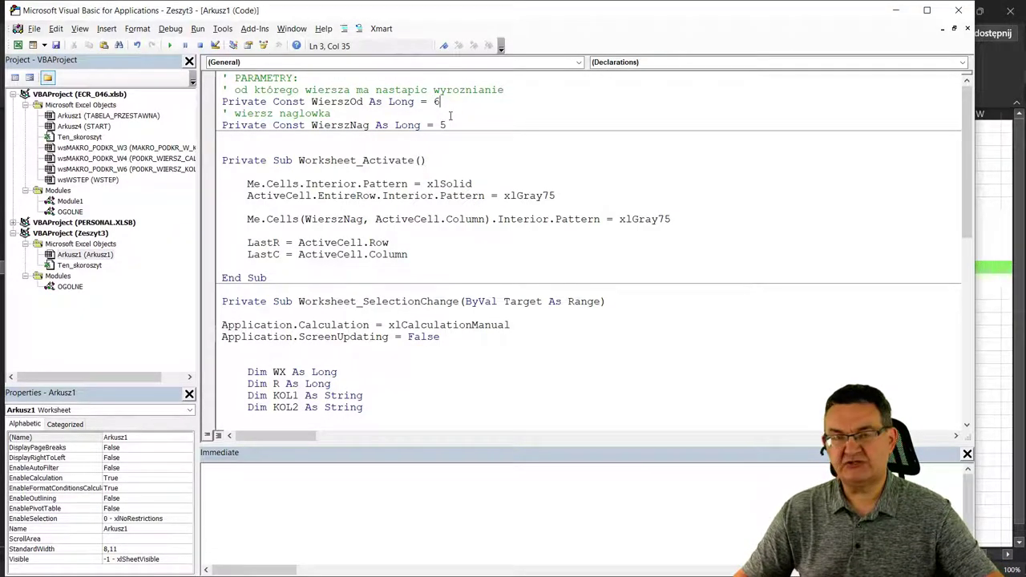
{"action": "key", "text": "alt+F11"}
{"action": "key", "text": "Up"}
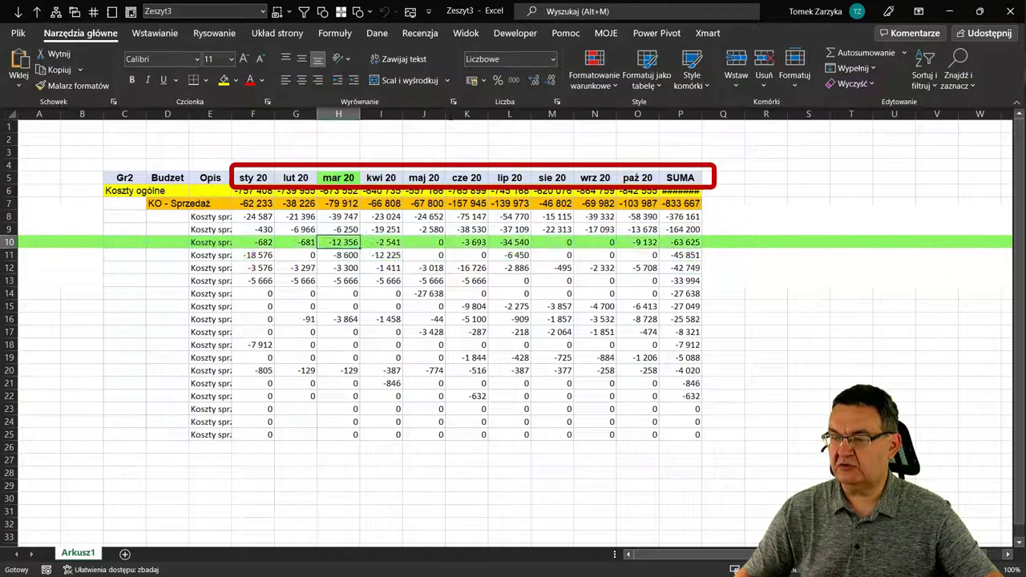
{"action": "key", "text": "Up"}
{"action": "key", "text": "Up"}
{"action": "key", "text": "Up"}
{"action": "key", "text": "Up"}
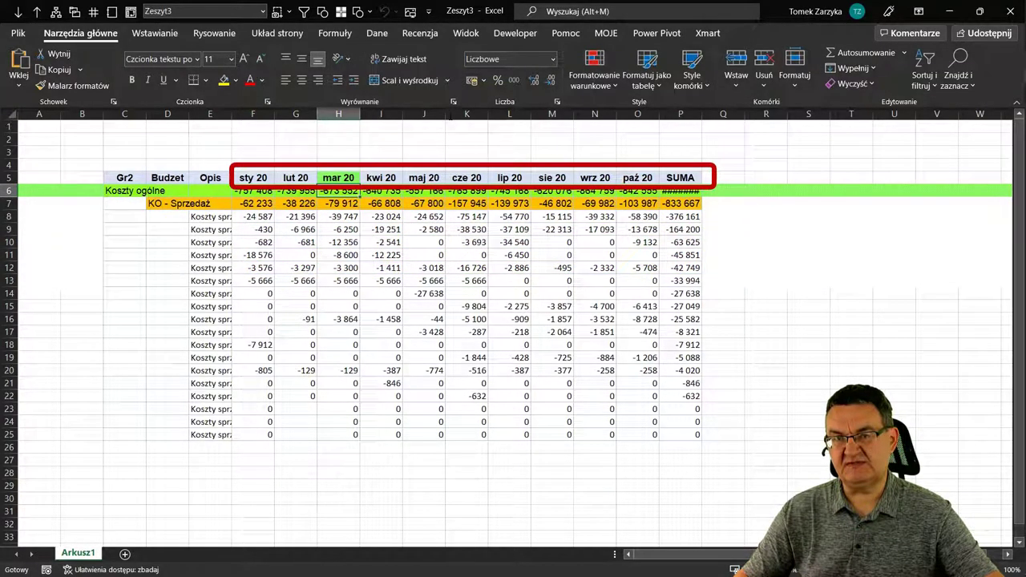
{"action": "key", "text": "Up"}
{"action": "key", "text": "Up"}
{"action": "key", "text": "Up"}
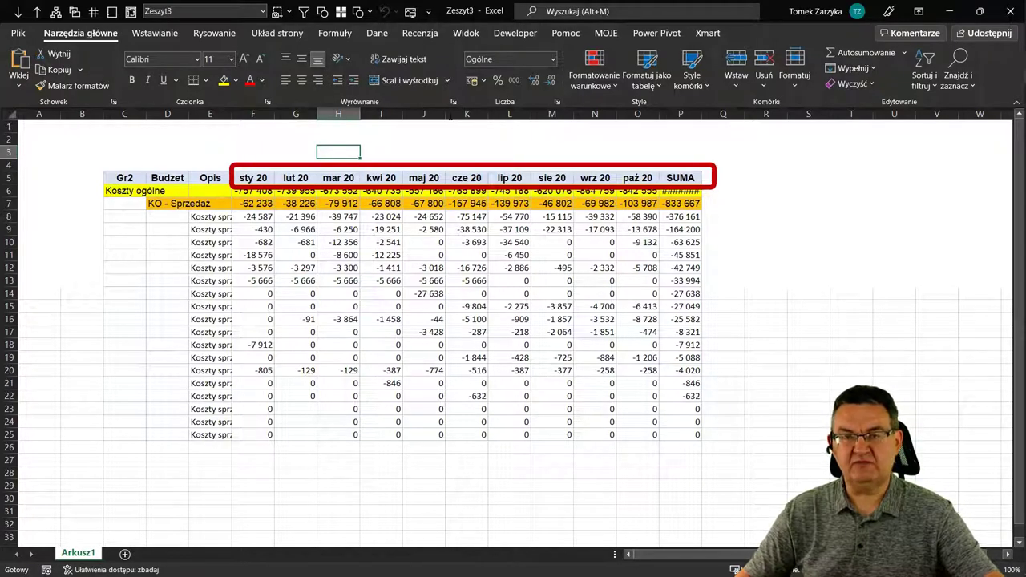
{"action": "key", "text": "Down"}
{"action": "key", "text": "Down"}
{"action": "key", "text": "Down"}
{"action": "key", "text": "Down"}
{"action": "key", "text": "Down"}
{"action": "key", "text": "Down"}
{"action": "key", "text": "Down"}
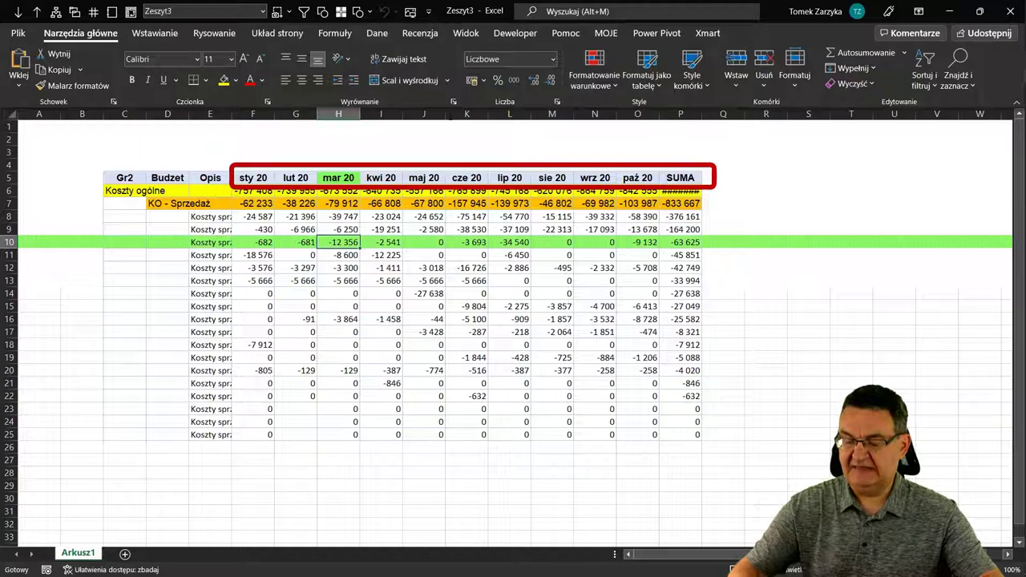
- Move the highlight to row 11 and across the cze 20, lut 20 and mar 20 columns
{"action": "key", "text": "alt+F11"}
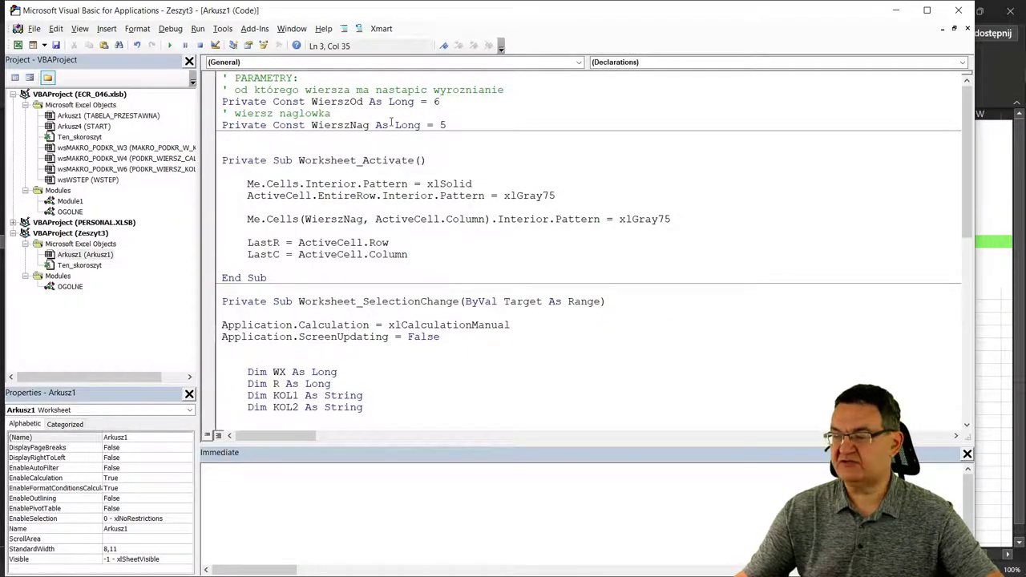
{"action": "key", "text": "alt+F11"}
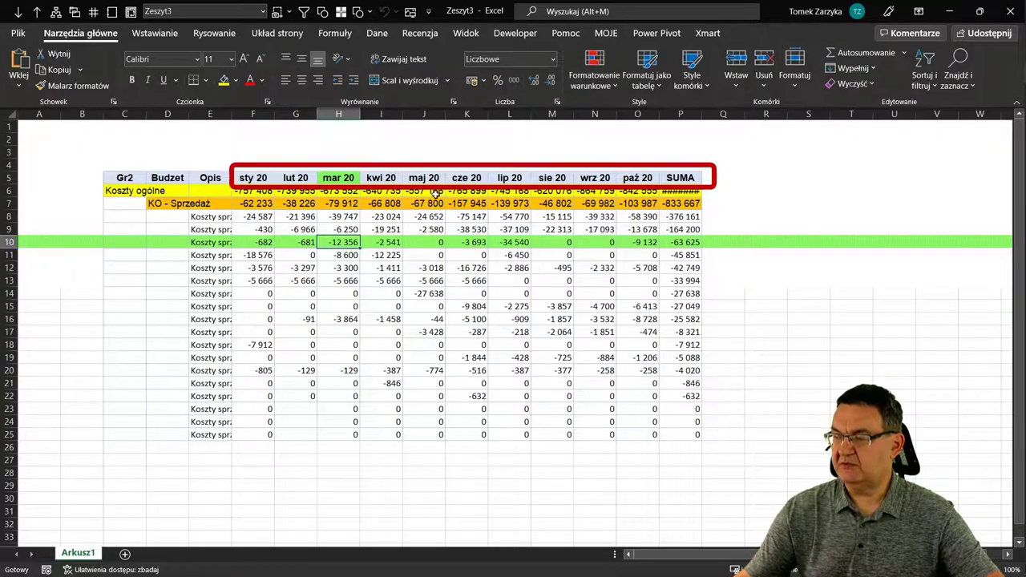
{"action": "key", "text": "Down"}
{"action": "key", "text": "Right"}
{"action": "key", "text": "Right"}
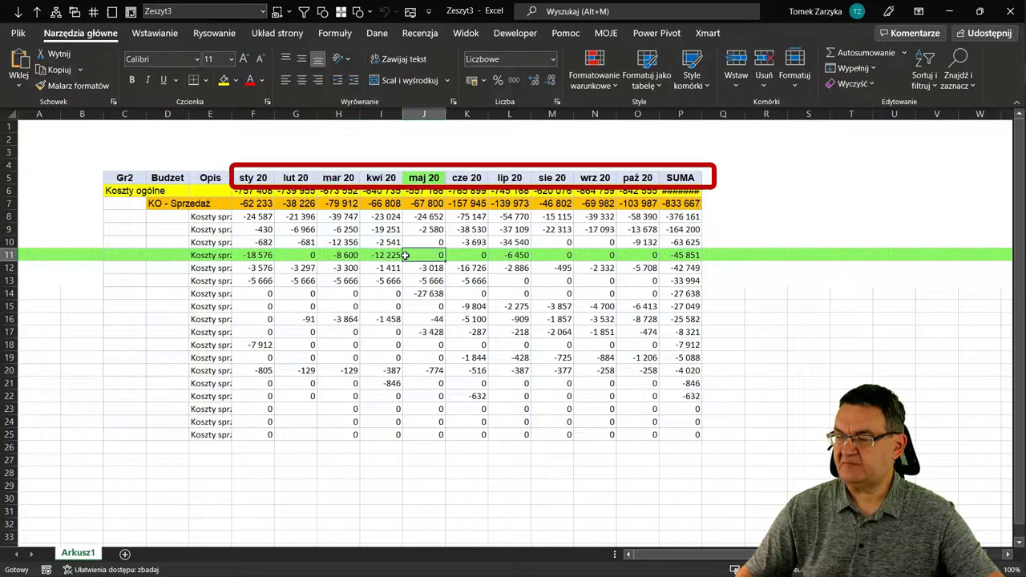
{"action": "key", "text": "Right"}
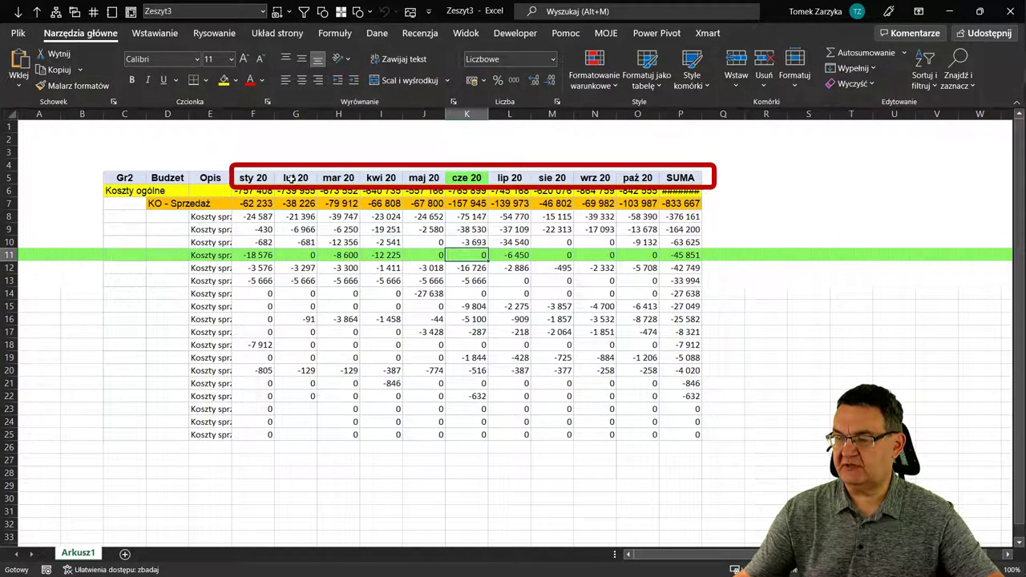
{"action": "left_click", "coordinate": [297, 254]}
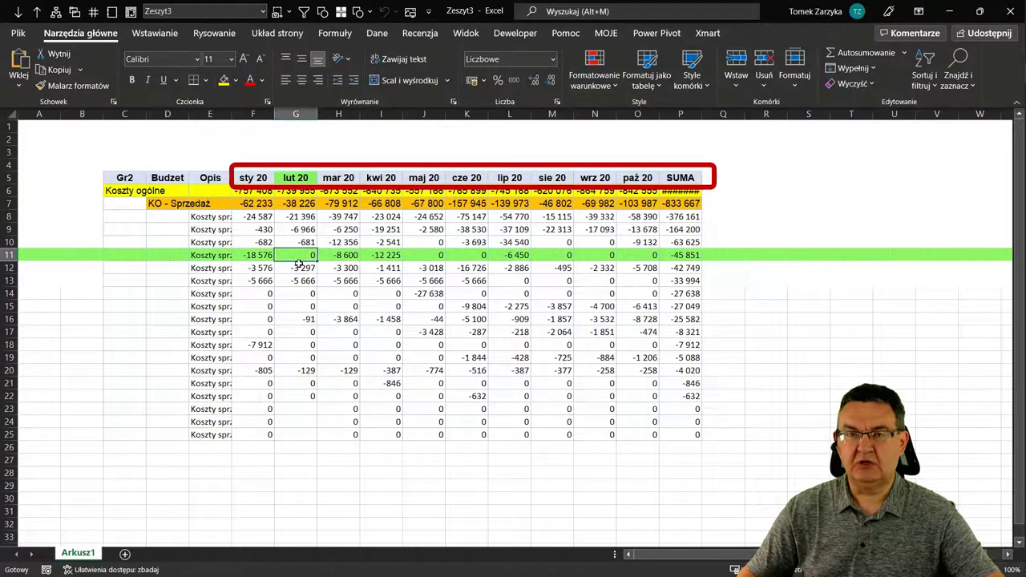
{"action": "key", "text": "Right"}
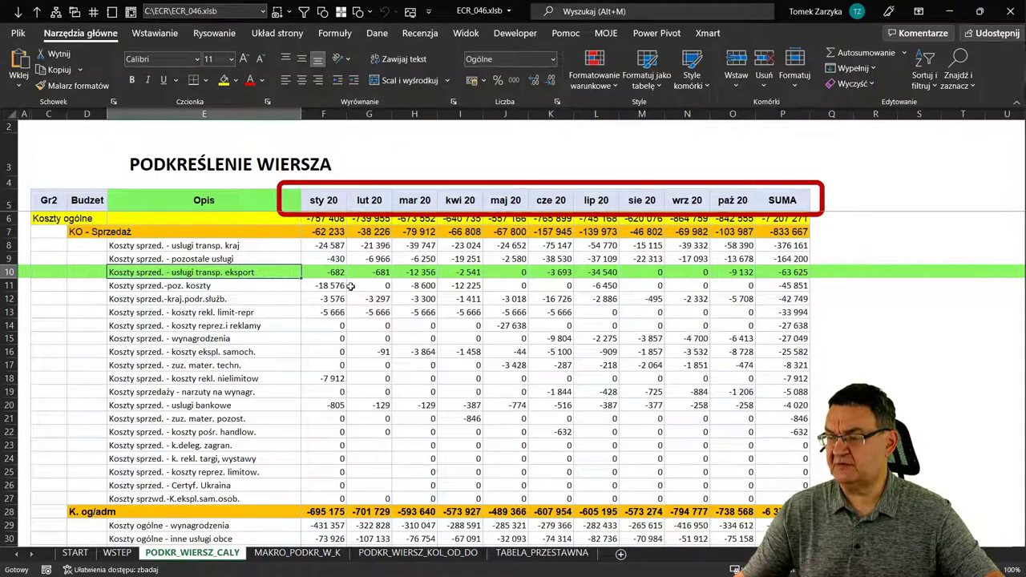
- Test the row highlight by moving the lut 20 cell between rows 9 and 12
{"action": "left_click", "coordinate": [351, 285]}
{"action": "key", "text": "Up"}
{"action": "key", "text": "Up"}
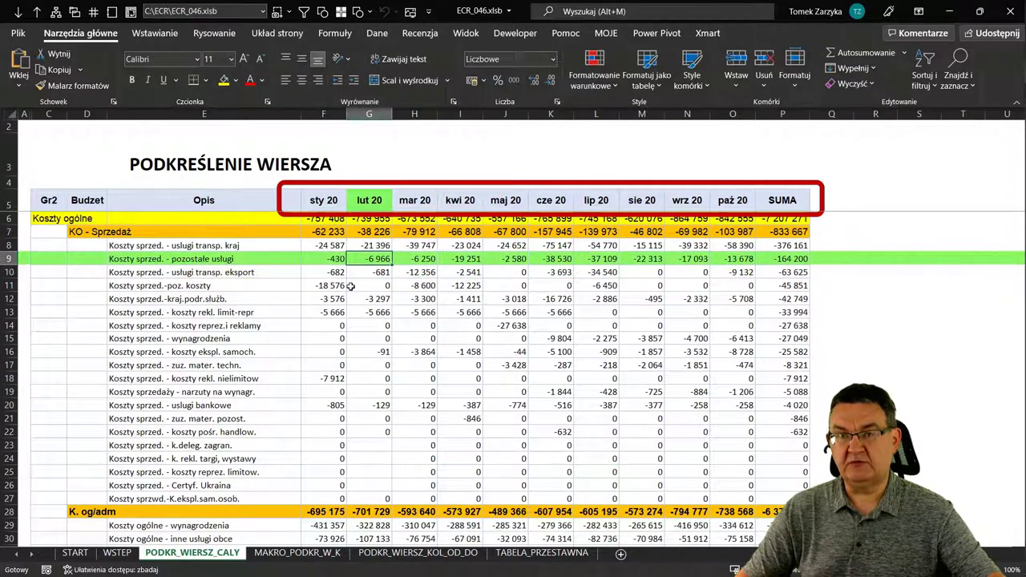
{"action": "key", "text": "Down"}
{"action": "key", "text": "Down"}
{"action": "key", "text": "Down"}
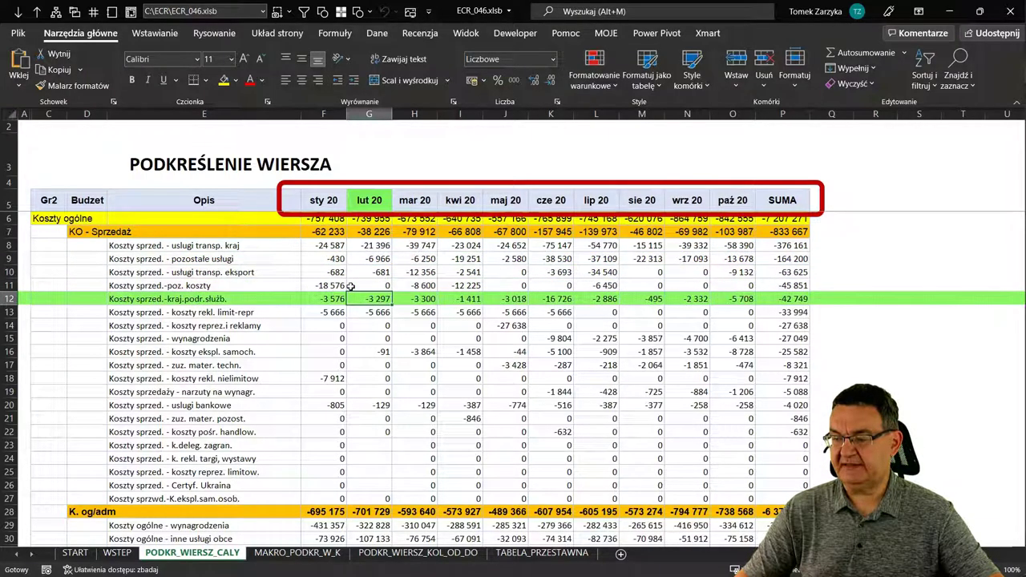
- Open the PODKR_WIERSZ_CALY sheet's code and place the cursor on Worksheet_Activate
{"action": "right_click", "coordinate": [214, 553]}
{"action": "left_click", "coordinate": [263, 442]}
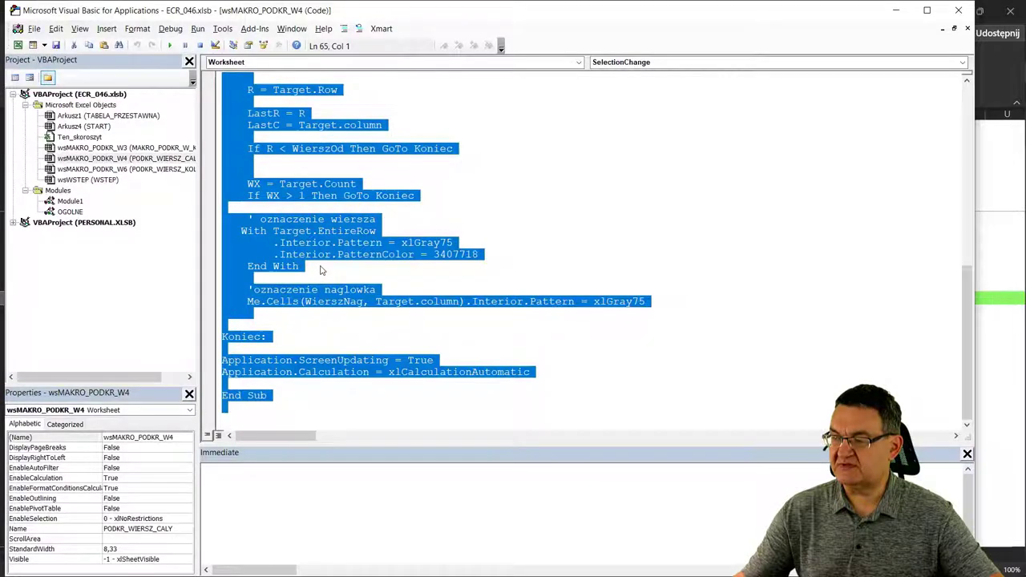
{"action": "scroll", "coordinate": [403, 184], "scroll_direction": "up", "scroll_amount": 10}
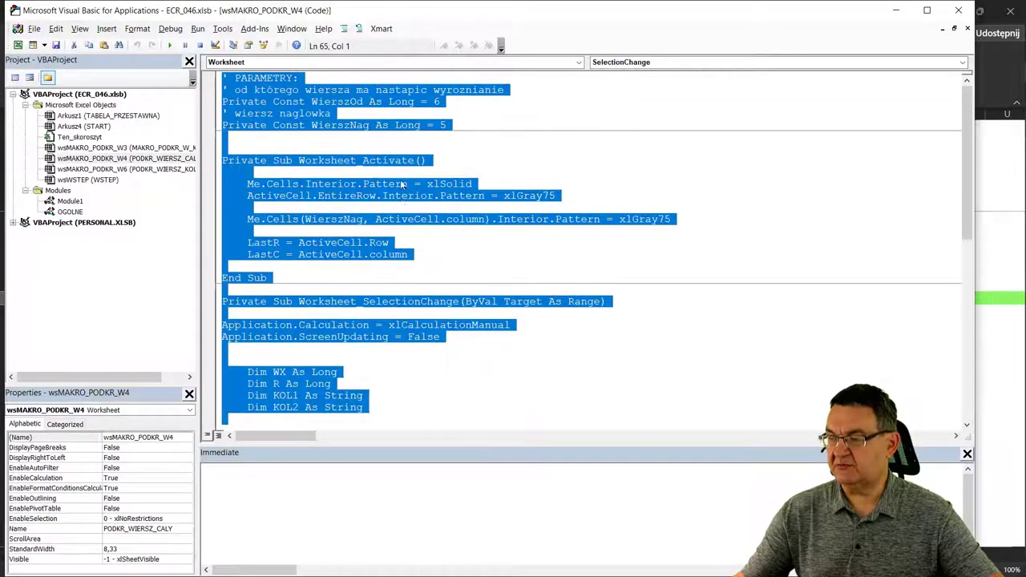
{"action": "left_click", "coordinate": [421, 126]}
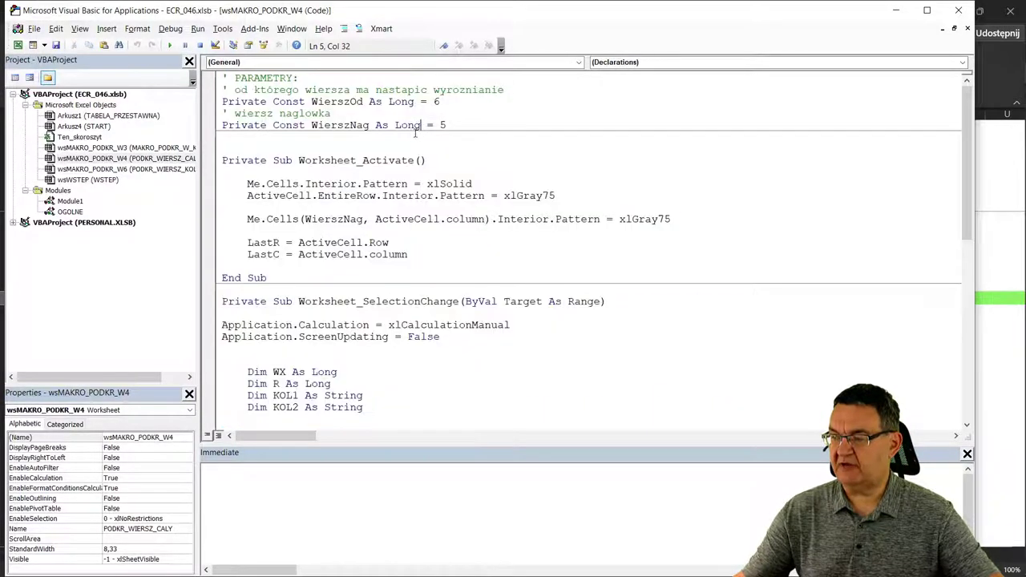
{"action": "left_click", "coordinate": [354, 142]}
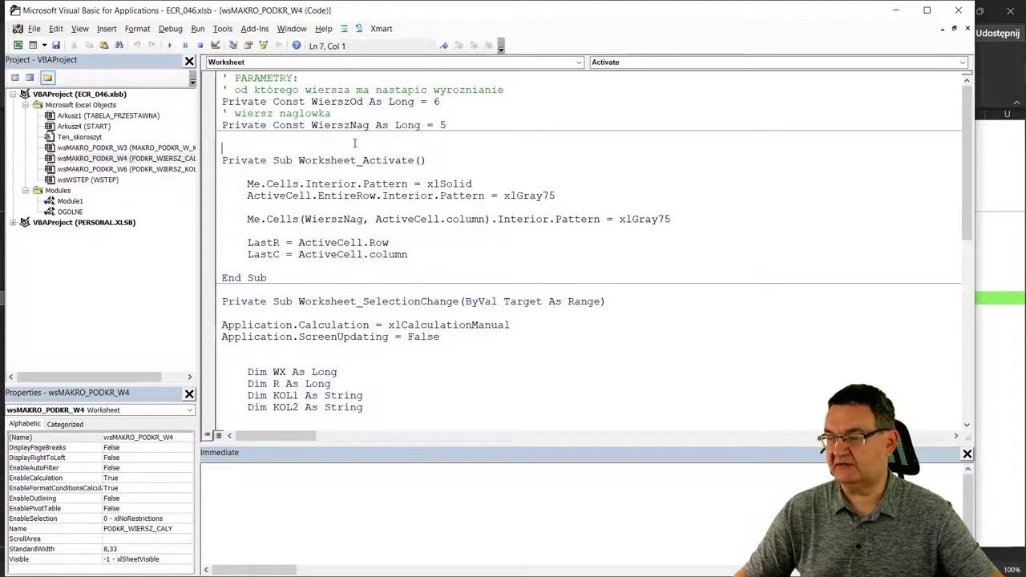
{"action": "key", "text": "Down"}
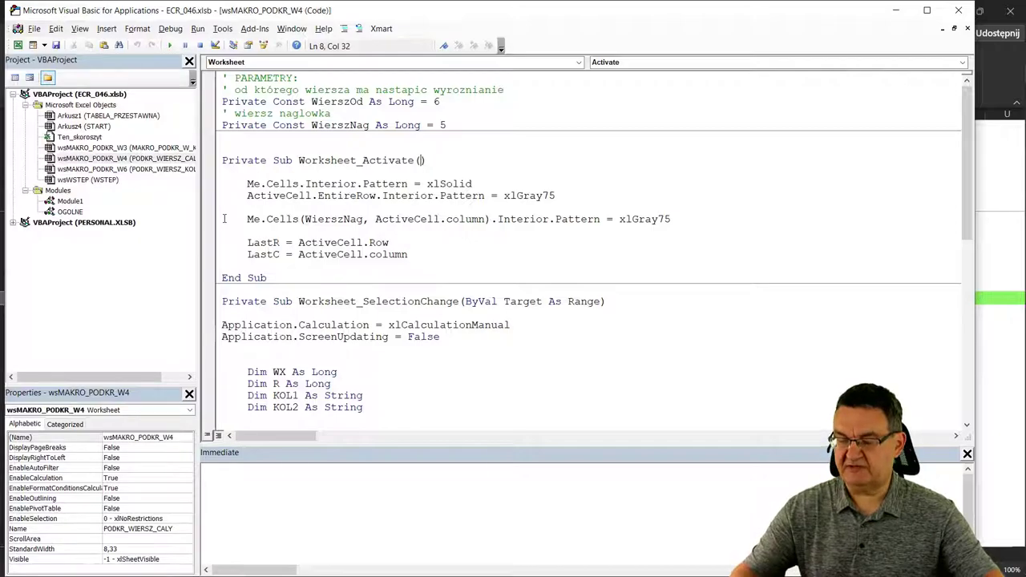
- Recheck the highlight on rows 11 and 12, then inspect the LastR assignment in Worksheet_Activate
{"action": "key", "text": "alt+F11"}
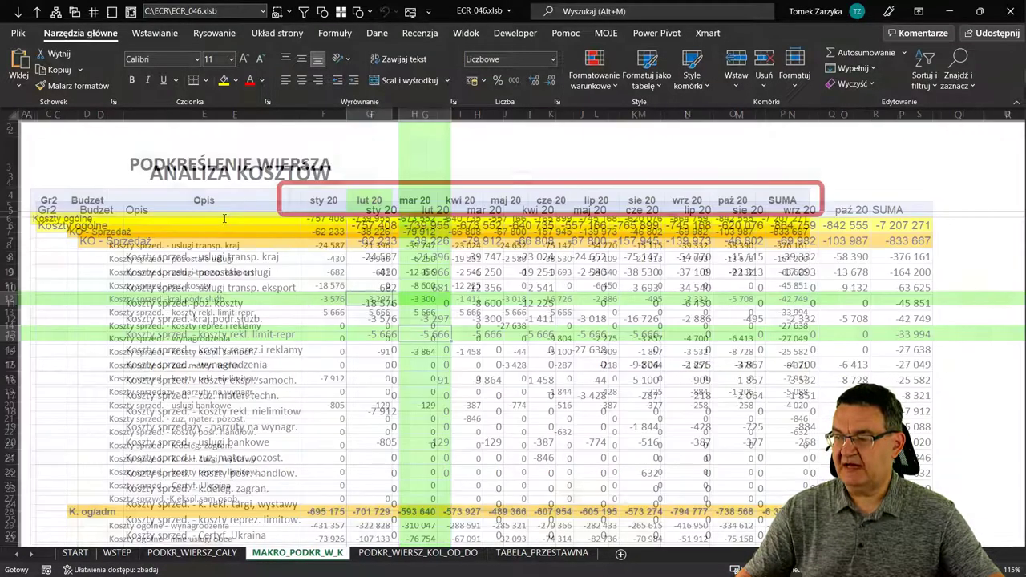
{"action": "key", "text": "Up"}
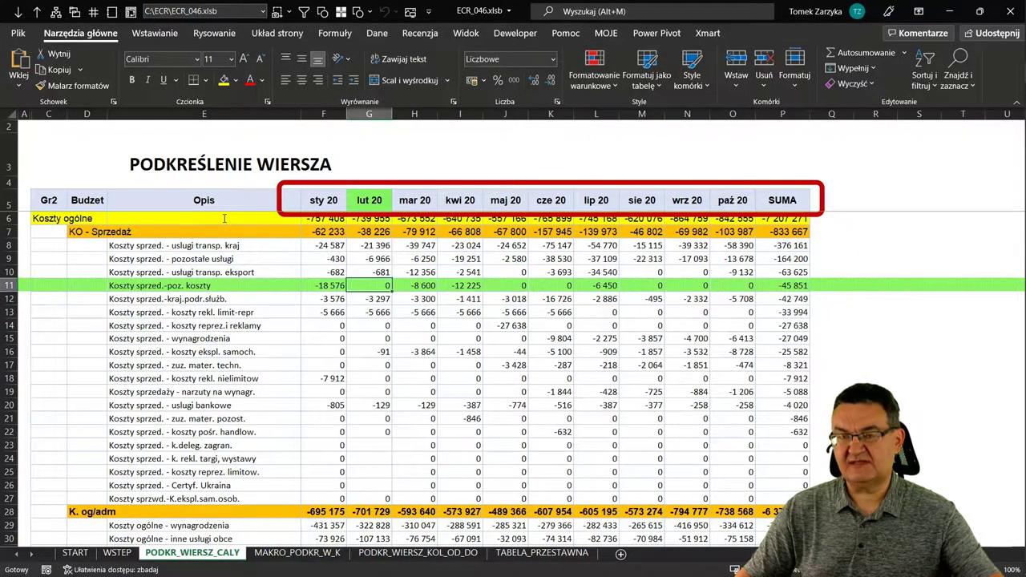
{"action": "key", "text": "Down"}
{"action": "key", "text": "alt+F11"}
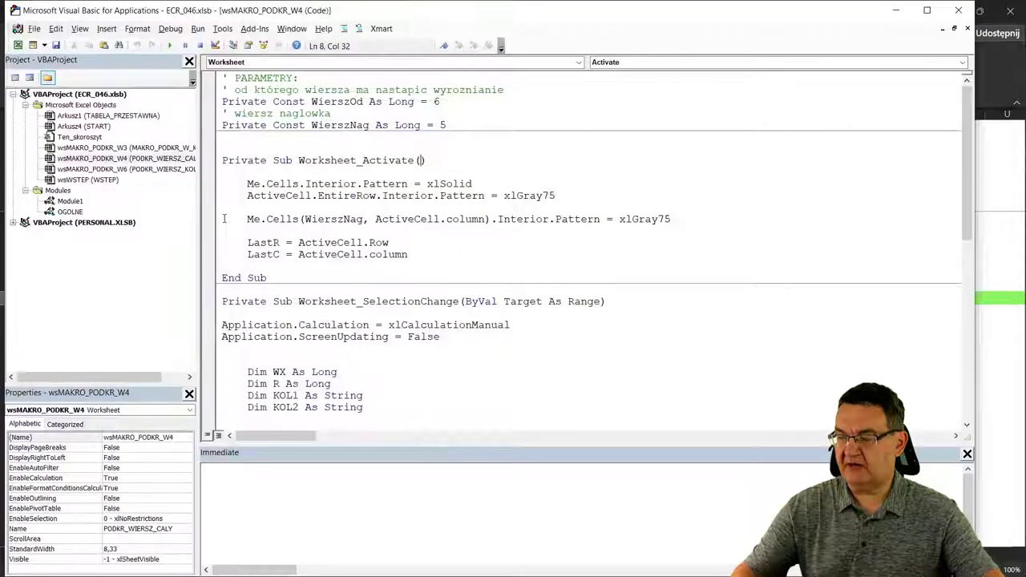
{"action": "left_click", "coordinate": [274, 242]}
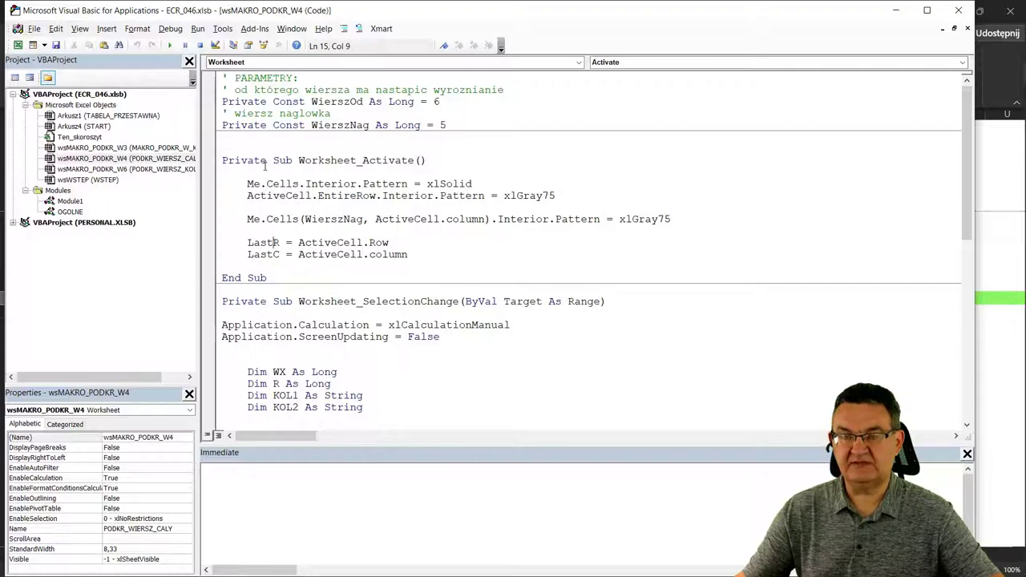
{"action": "scroll", "coordinate": [265, 165], "scroll_direction": "down", "scroll_amount": 2}
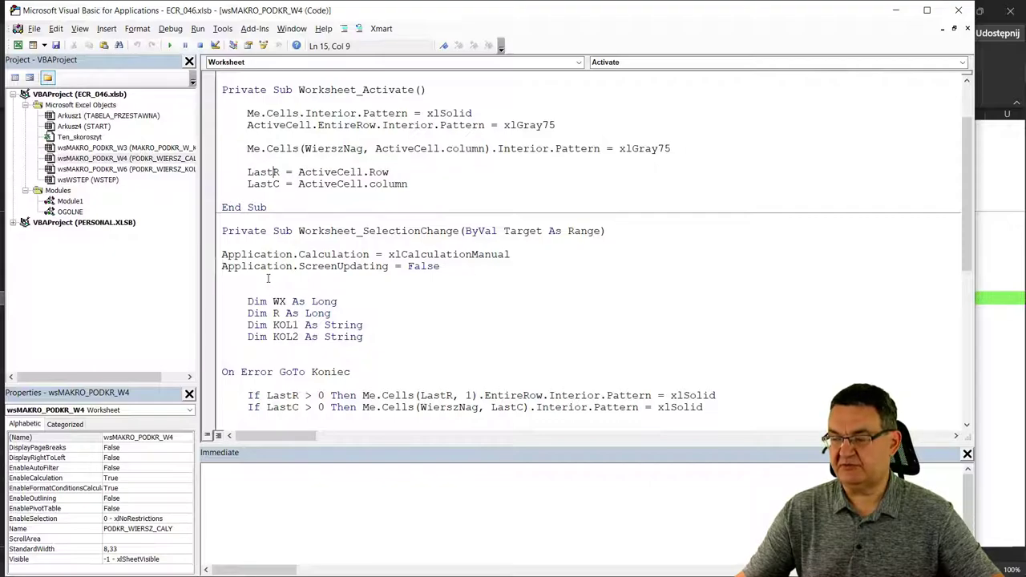
{"action": "scroll", "coordinate": [268, 278], "scroll_direction": "down", "scroll_amount": 1}
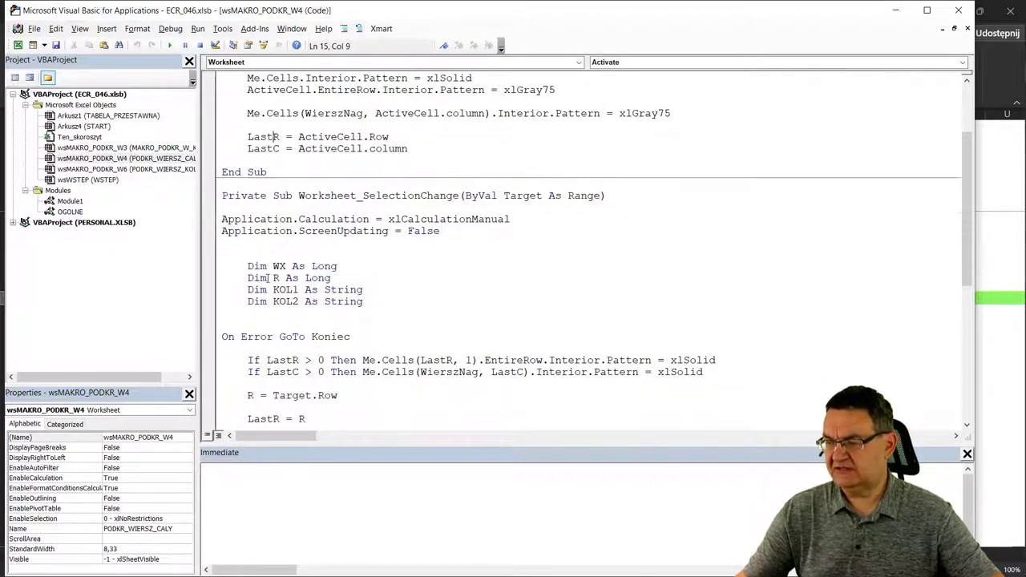
{"action": "scroll", "coordinate": [268, 278], "scroll_direction": "down", "scroll_amount": 1}
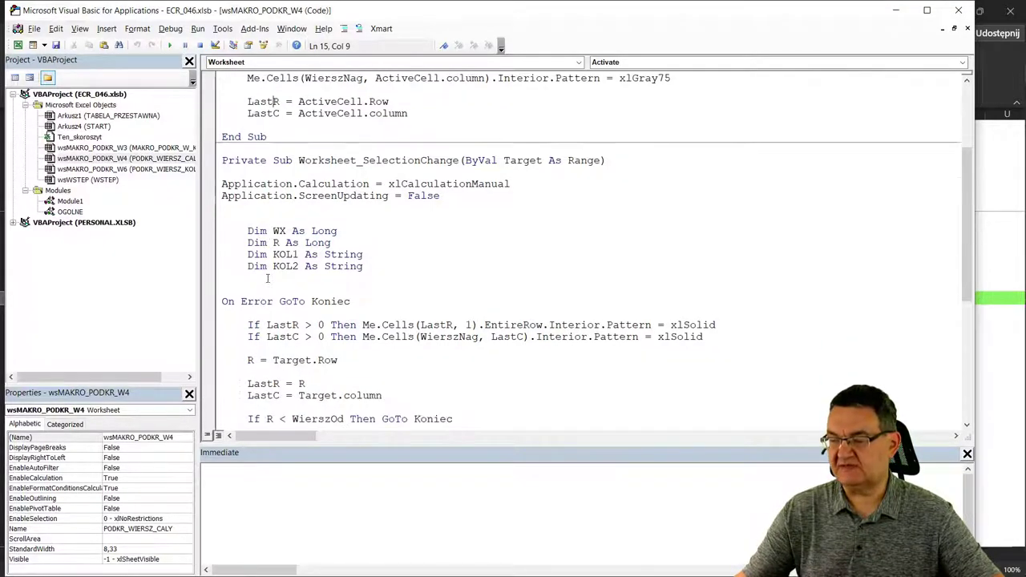
{"action": "scroll", "coordinate": [269, 278], "scroll_direction": "down", "scroll_amount": 1}
{"action": "scroll", "coordinate": [268, 278], "scroll_direction": "down", "scroll_amount": 2}
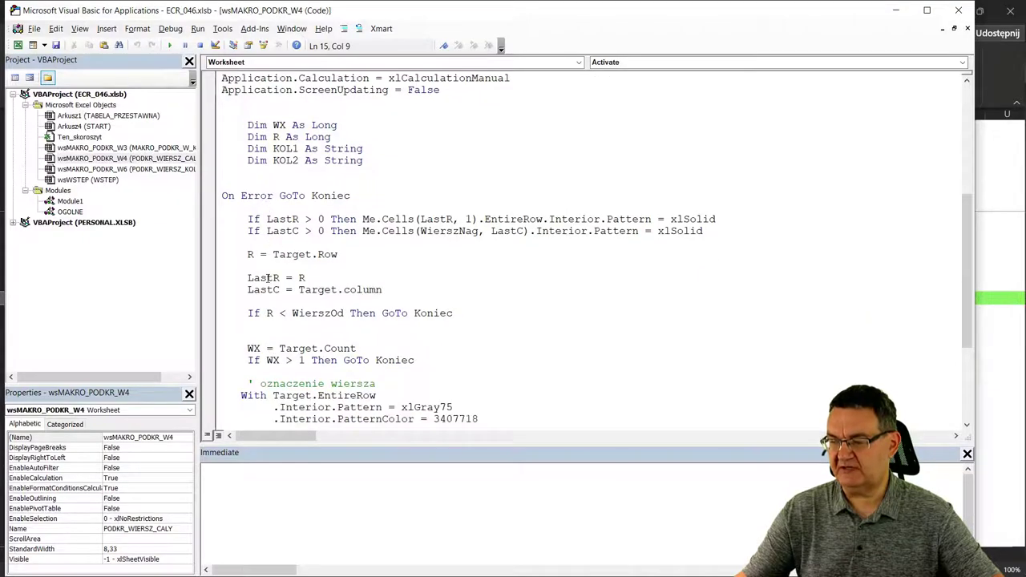
{"action": "left_click", "coordinate": [263, 290]}
{"action": "left_click", "coordinate": [261, 278]}
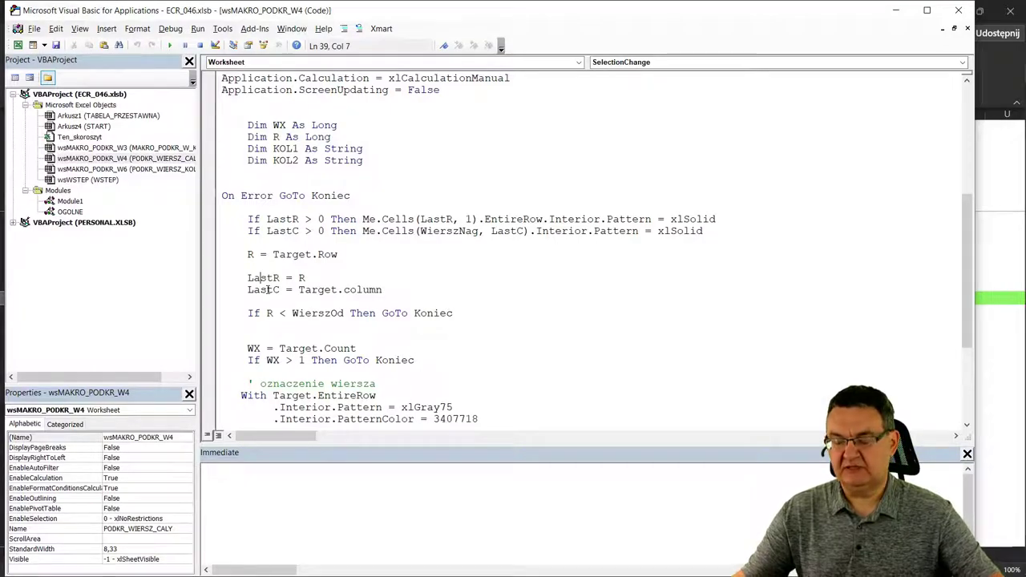
{"action": "key", "text": "alt+F11"}
- Test the green highlight on cells I9, I10 and the lut 20 column, then reopen the SelectionChange code
{"action": "key", "text": "Down"}
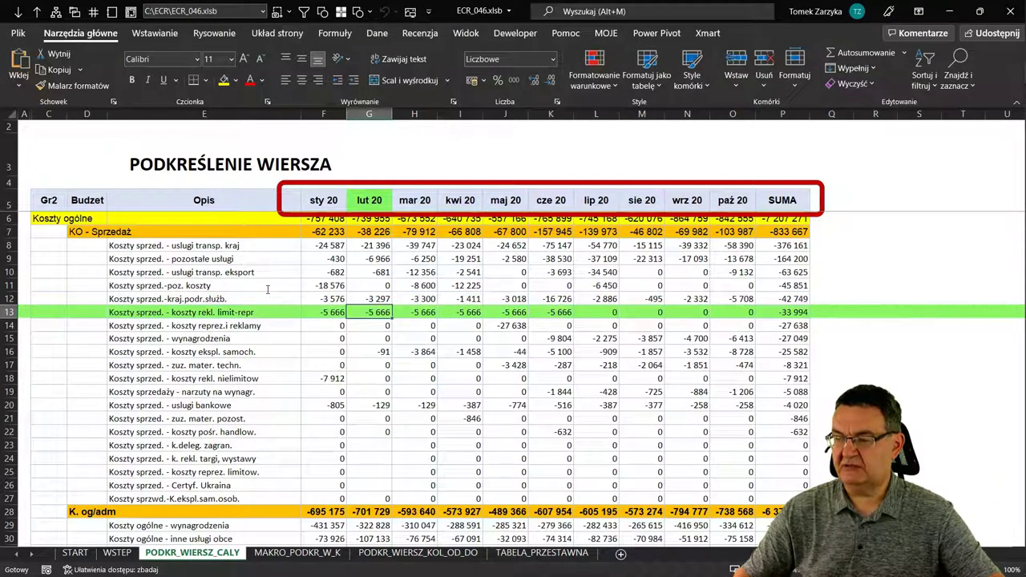
{"action": "key", "text": "Down"}
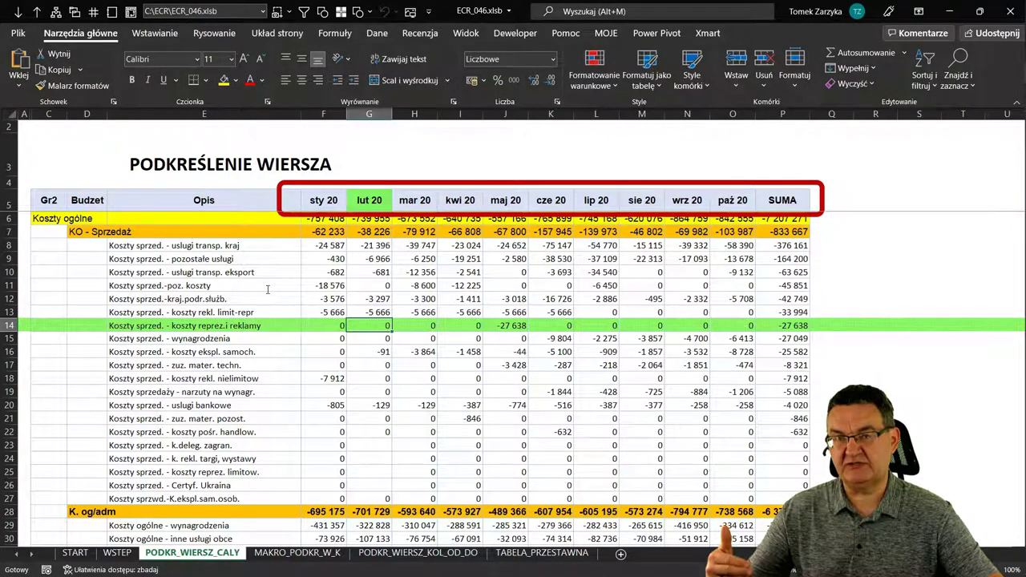
{"action": "left_click", "coordinate": [462, 259]}
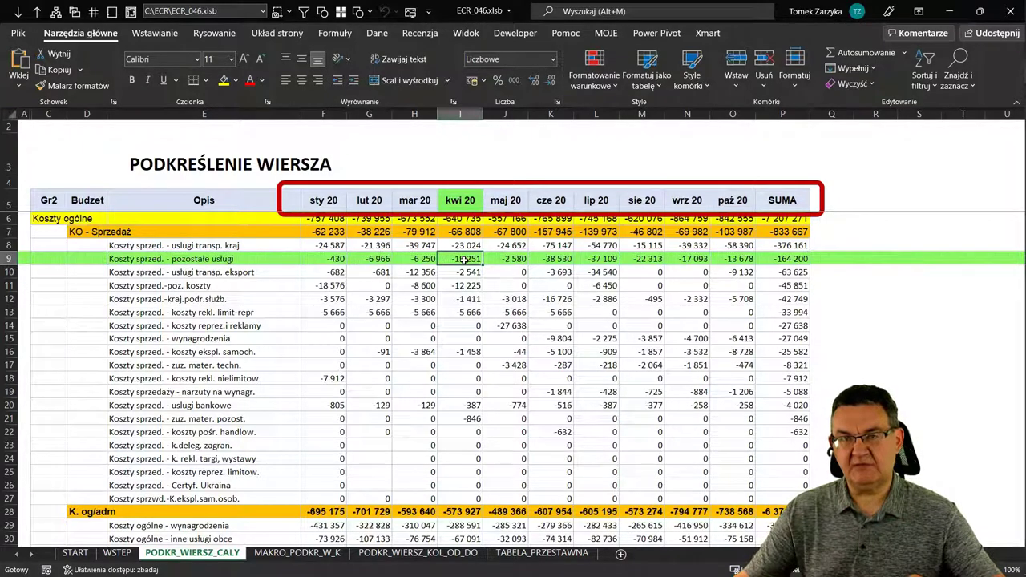
{"action": "left_click", "coordinate": [368, 325]}
{"action": "left_click", "coordinate": [414, 351]}
{"action": "left_click", "coordinate": [469, 272]}
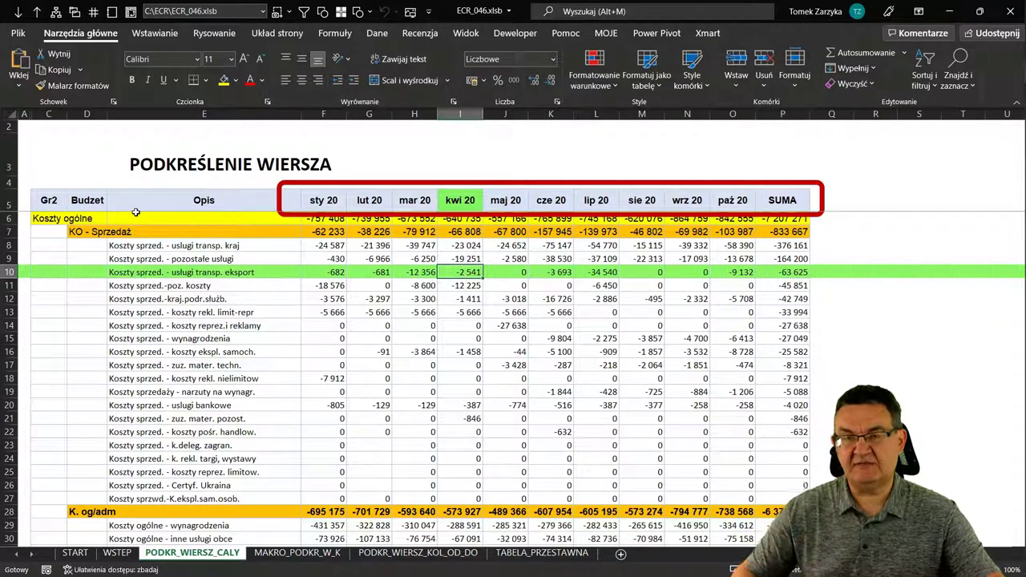
{"action": "key", "text": "Down"}
{"action": "key", "text": "Down"}
{"action": "key", "text": "Left"}
{"action": "key", "text": "Left"}
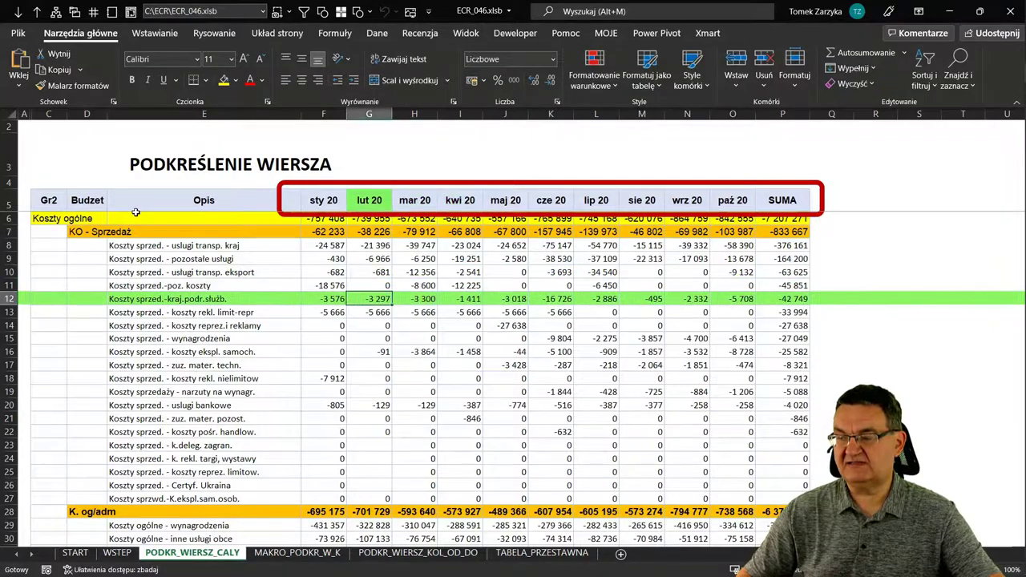
{"action": "key", "text": "alt+F11"}
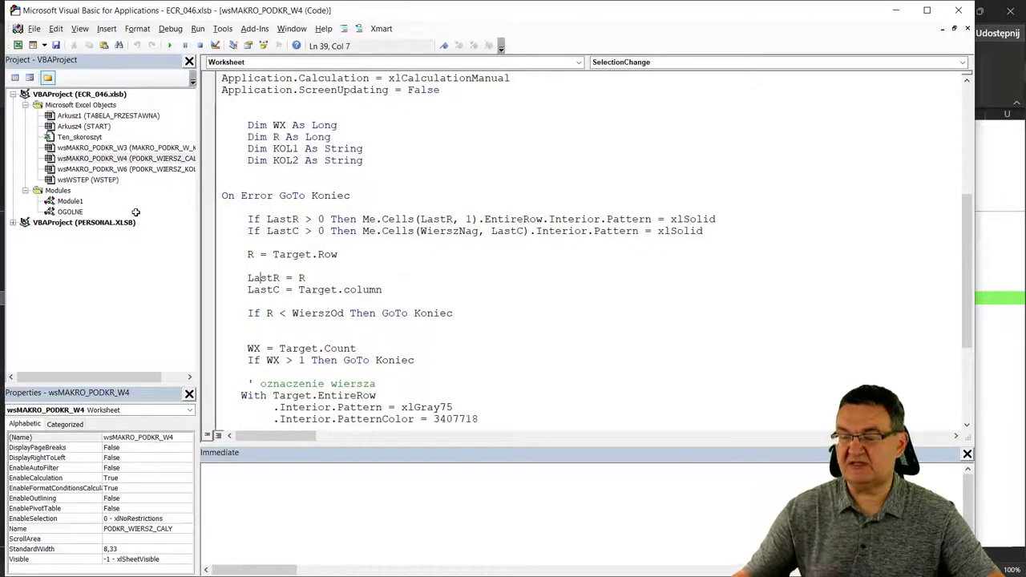
{"action": "scroll", "coordinate": [181, 218], "scroll_direction": "right", "scroll_amount": 1}
{"action": "scroll", "coordinate": [295, 239], "scroll_direction": "down", "scroll_amount": 1}
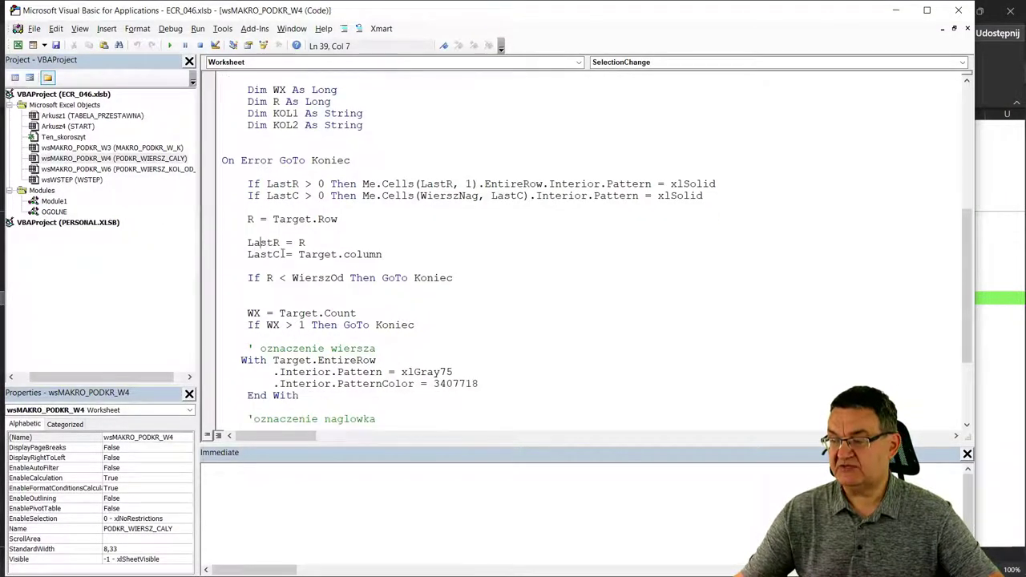
{"action": "scroll", "coordinate": [295, 238], "scroll_direction": "down", "scroll_amount": 2}
{"action": "left_click", "coordinate": [323, 208]}
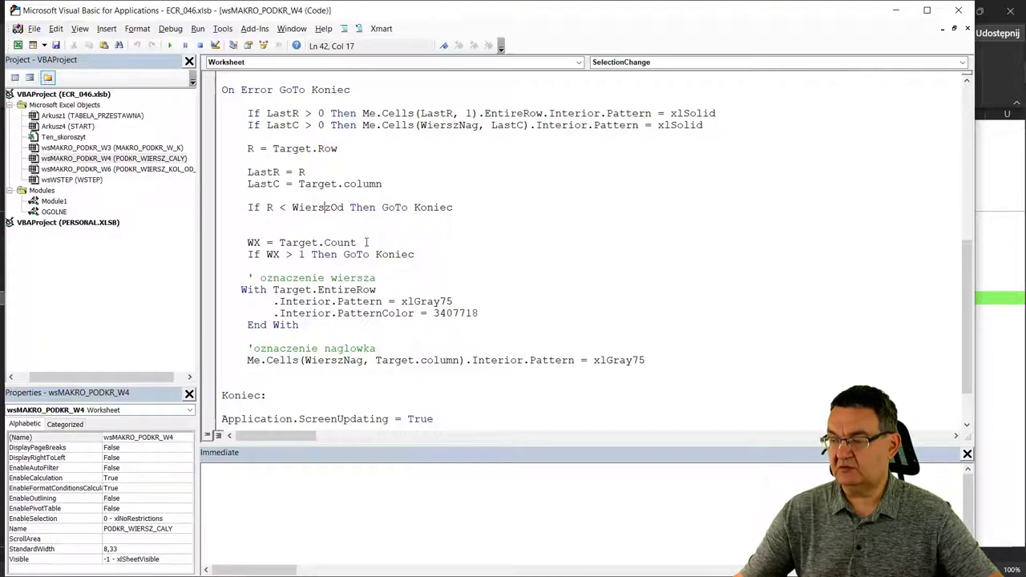
{"action": "scroll", "coordinate": [367, 242], "scroll_direction": "down", "scroll_amount": 2}
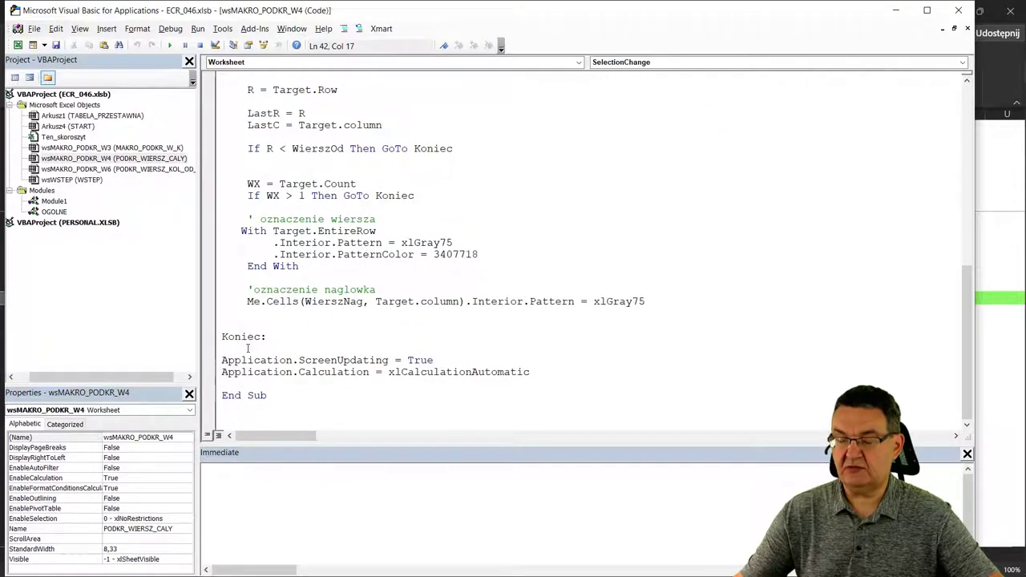
{"action": "left_click_drag", "start_coordinate": [225, 360], "coordinate": [319, 360]}
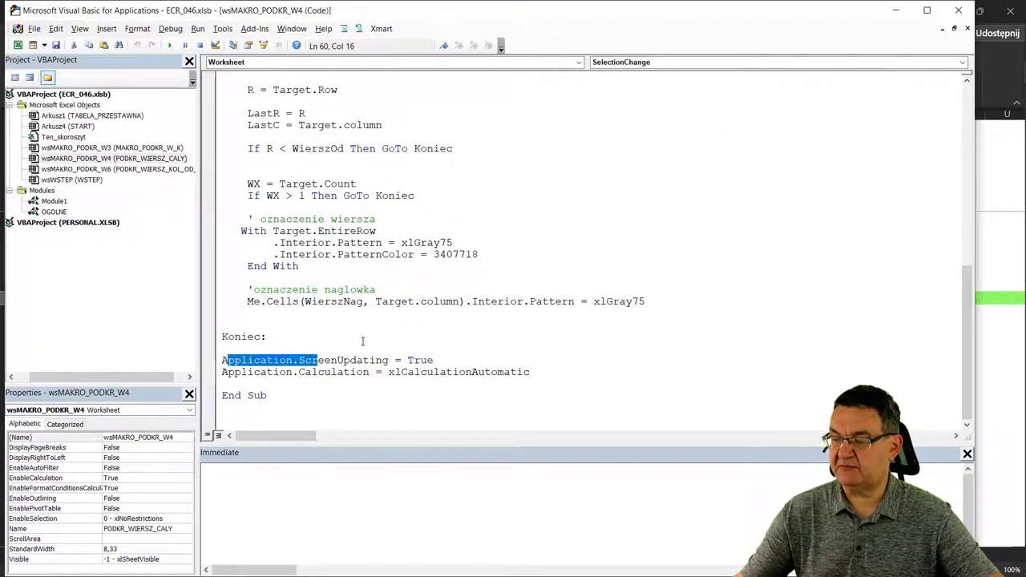
{"action": "left_click", "coordinate": [369, 359]}
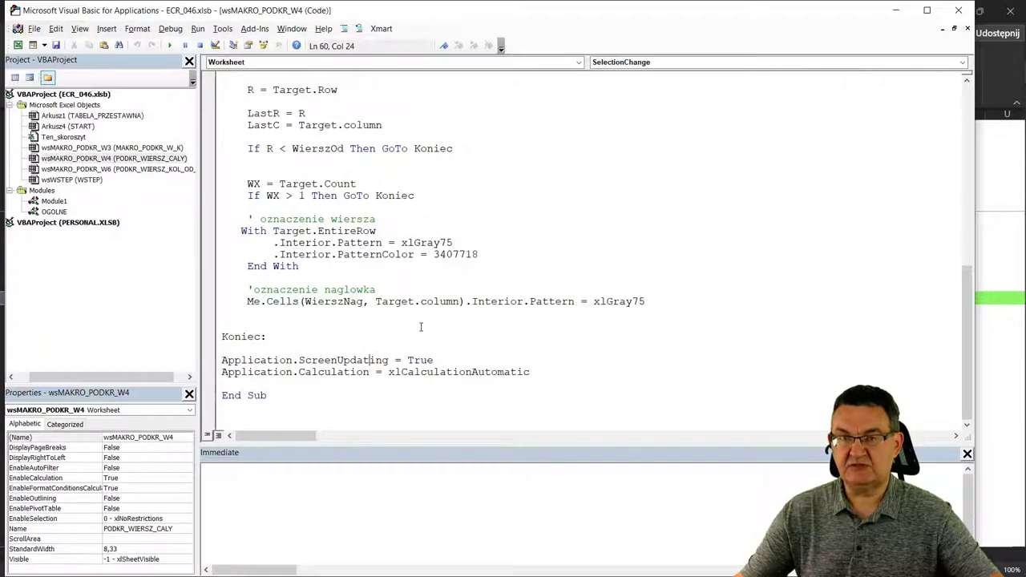
{"action": "left_click", "coordinate": [427, 372]}
{"action": "scroll", "coordinate": [417, 300], "scroll_direction": "up", "scroll_amount": 9}
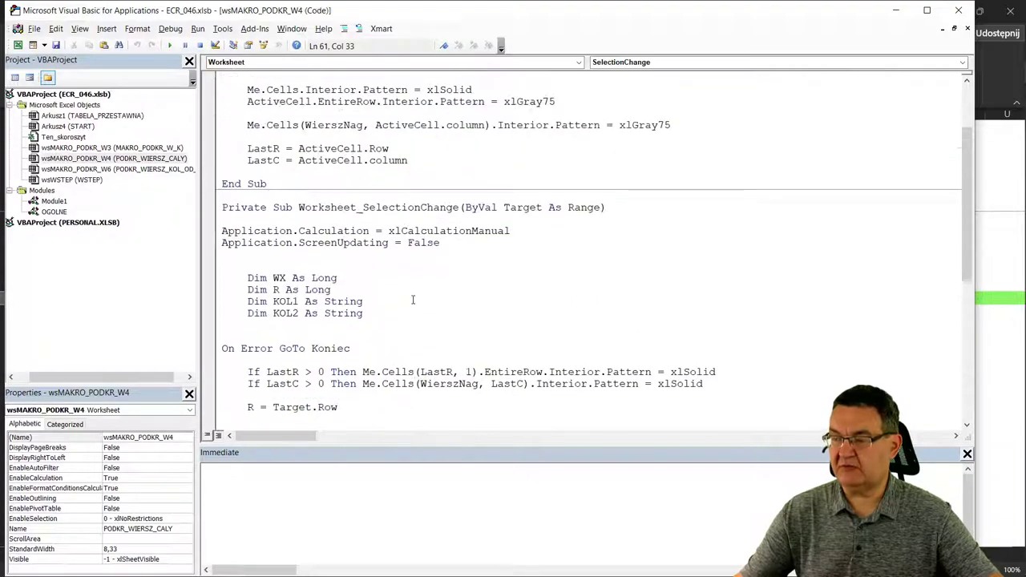
{"action": "left_click_drag", "start_coordinate": [224, 230], "coordinate": [224, 243]}
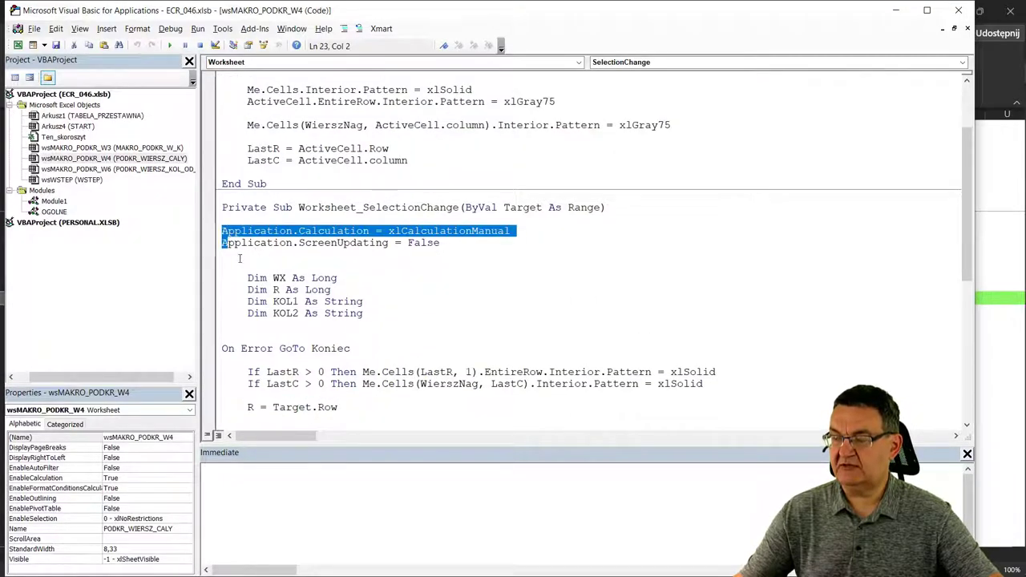
{"action": "left_click", "coordinate": [239, 258]}
{"action": "scroll", "coordinate": [278, 263], "scroll_direction": "down", "scroll_amount": 5}
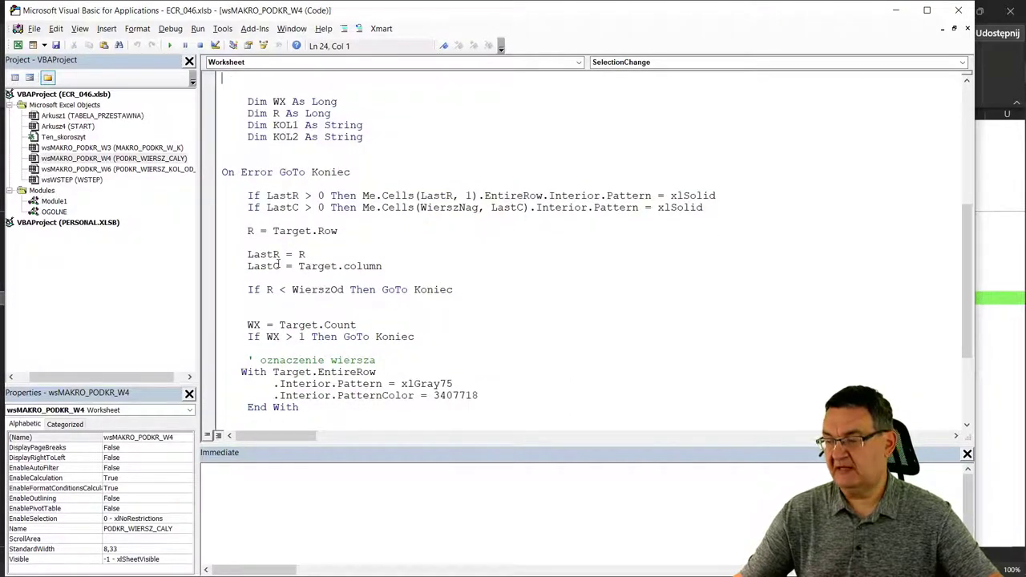
{"action": "left_click", "coordinate": [286, 324]}
{"action": "left_click", "coordinate": [234, 314]}
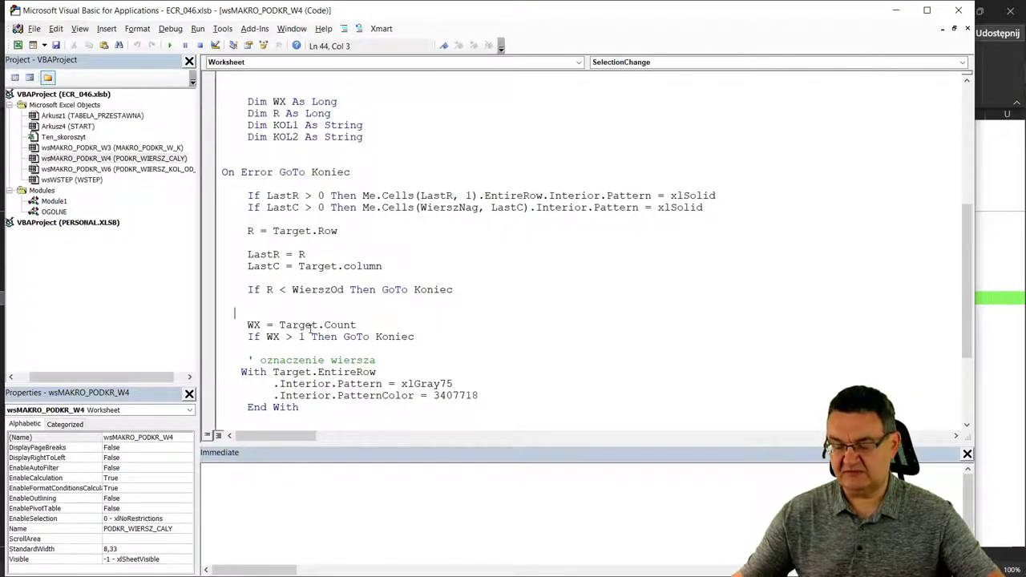
{"action": "key", "text": "alt+F11"}
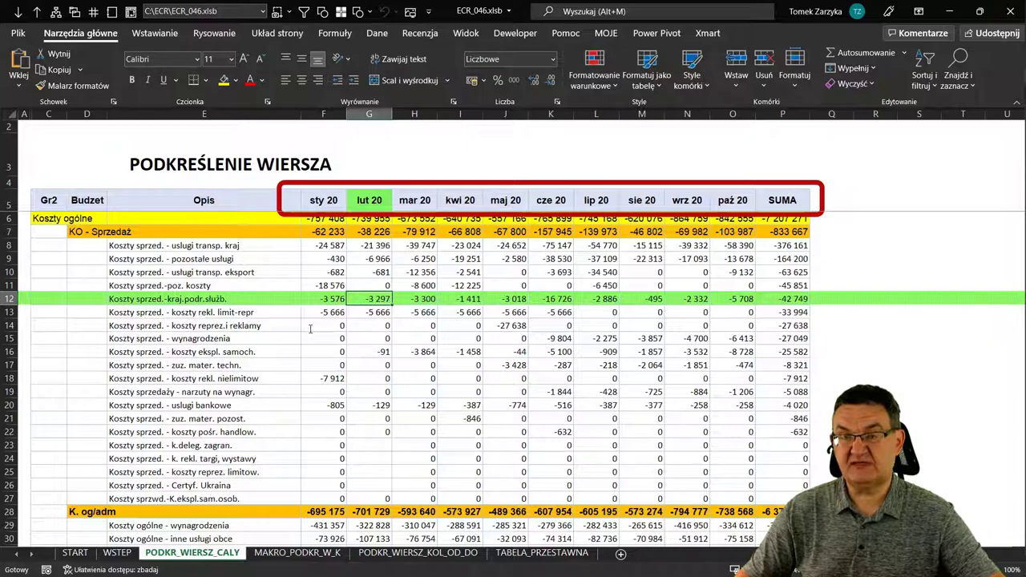
{"action": "key", "text": "shift+Up"}
{"action": "key", "text": "shift+Up"}
{"action": "key", "text": "shift+Up"}
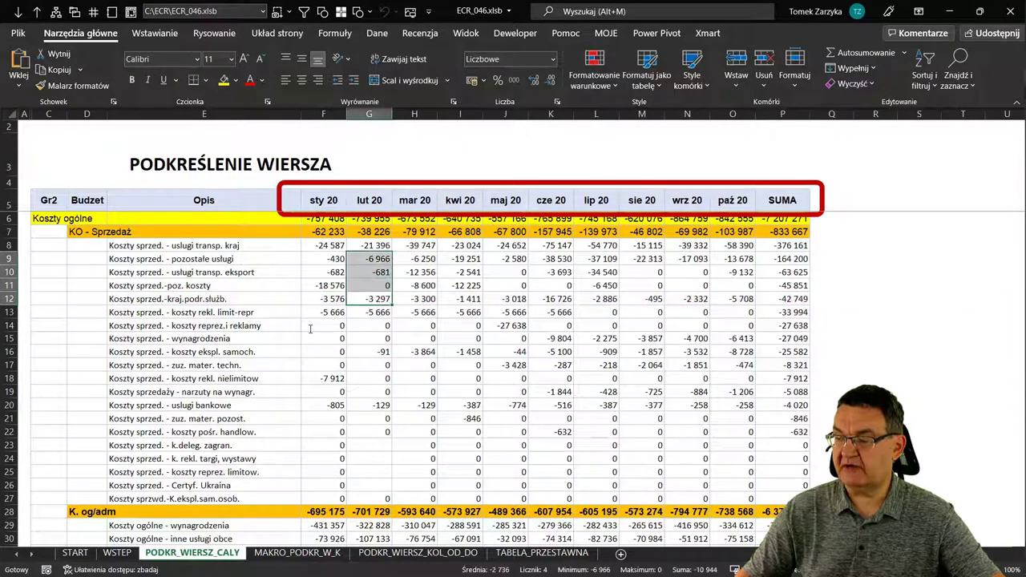
{"action": "key", "text": "shift+Right"}
{"action": "key", "text": "shift+Right"}
{"action": "key", "text": "shift+Right"}
{"action": "key", "text": "shift+Right"}
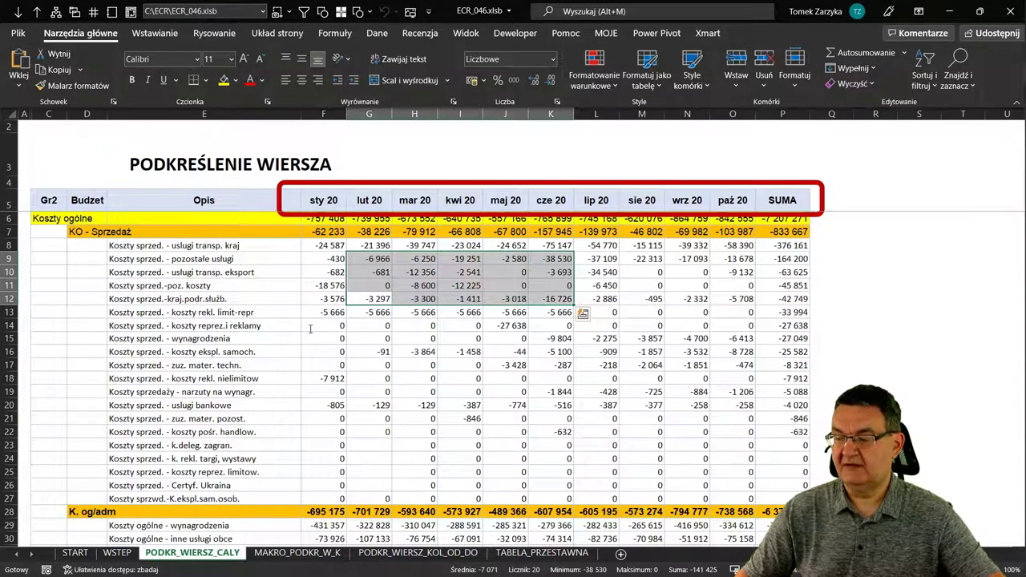
{"action": "key", "text": "Down"}
{"action": "key", "text": "Left"}
{"action": "key", "text": "Down"}
{"action": "key", "text": "Up"}
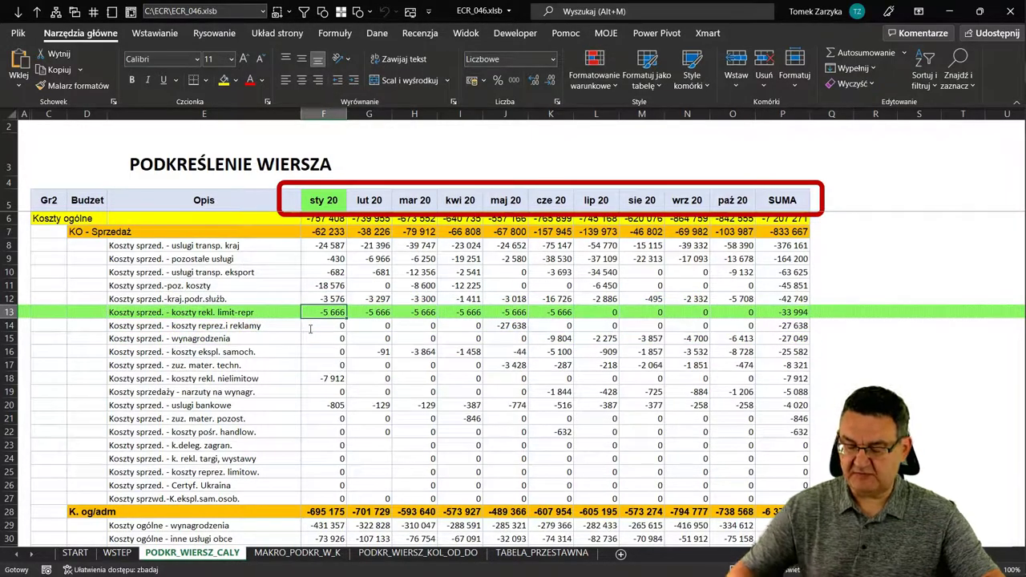
{"action": "key", "text": "alt+F11"}
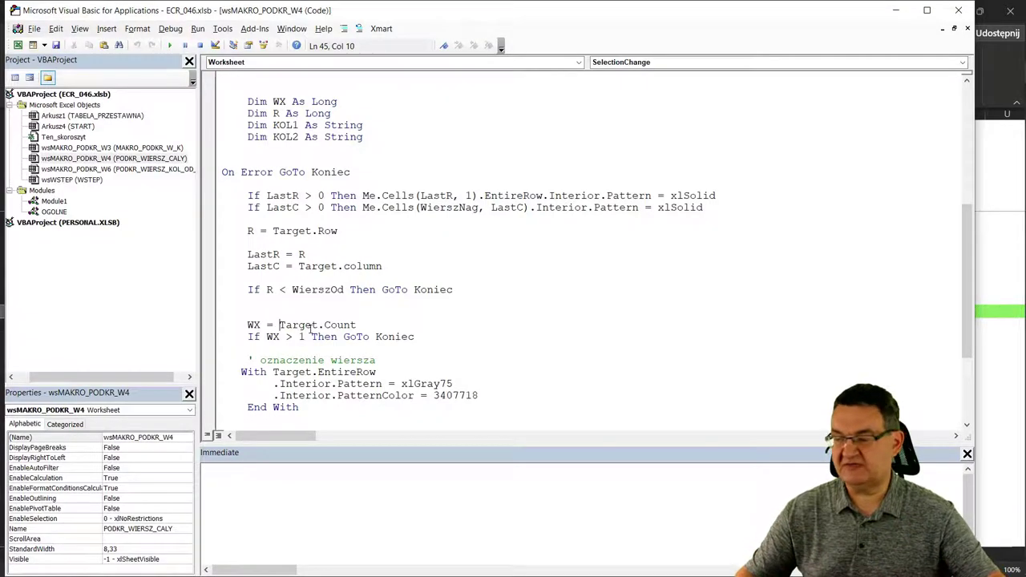
- Review the With Target.EntireRow block and the Me.Cells header line, then return to the worksheet
{"action": "scroll", "coordinate": [386, 311], "scroll_direction": "up", "scroll_amount": 5}
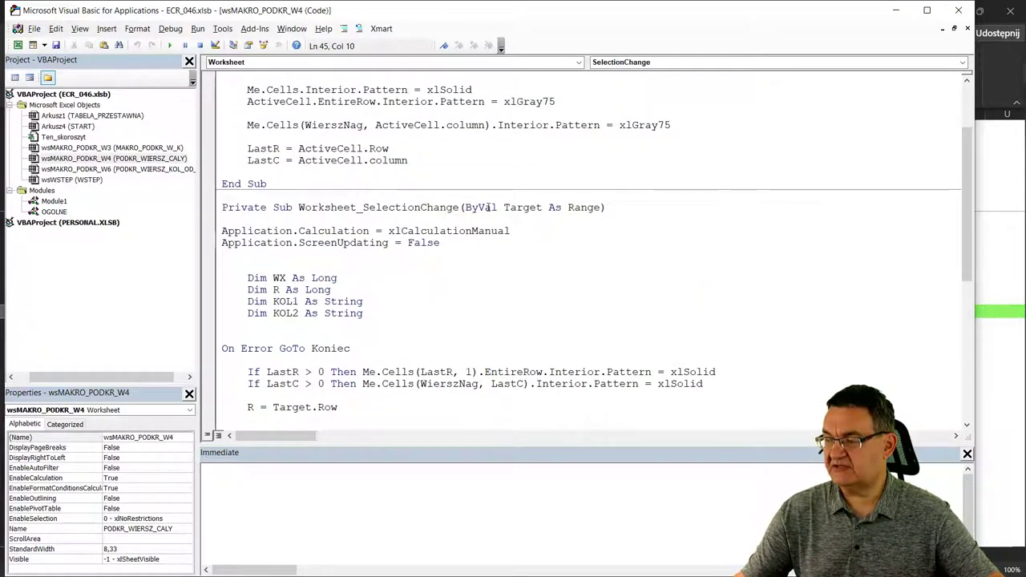
{"action": "scroll", "coordinate": [225, 382], "scroll_direction": "down", "scroll_amount": 5}
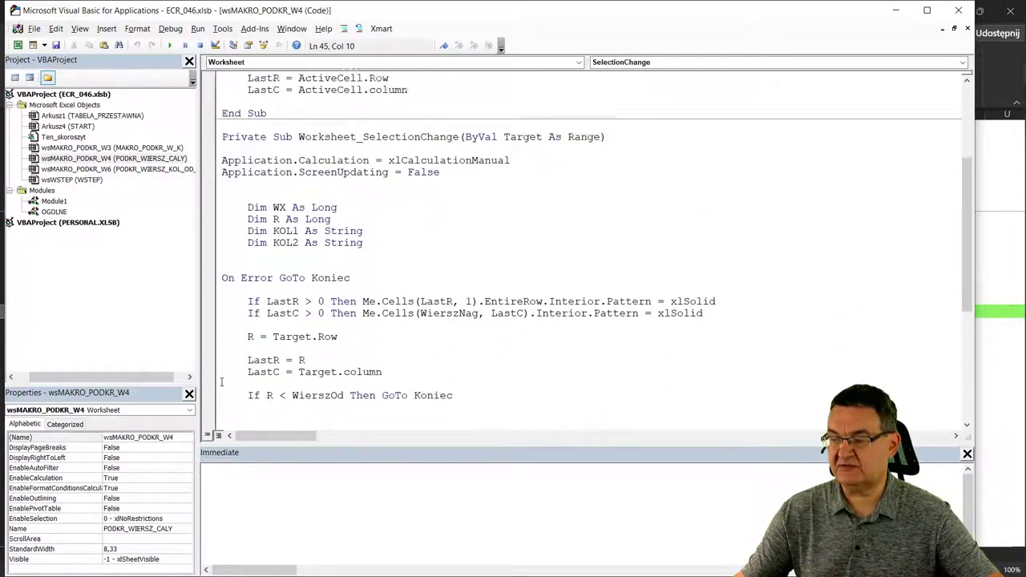
{"action": "left_click", "coordinate": [177, 382]}
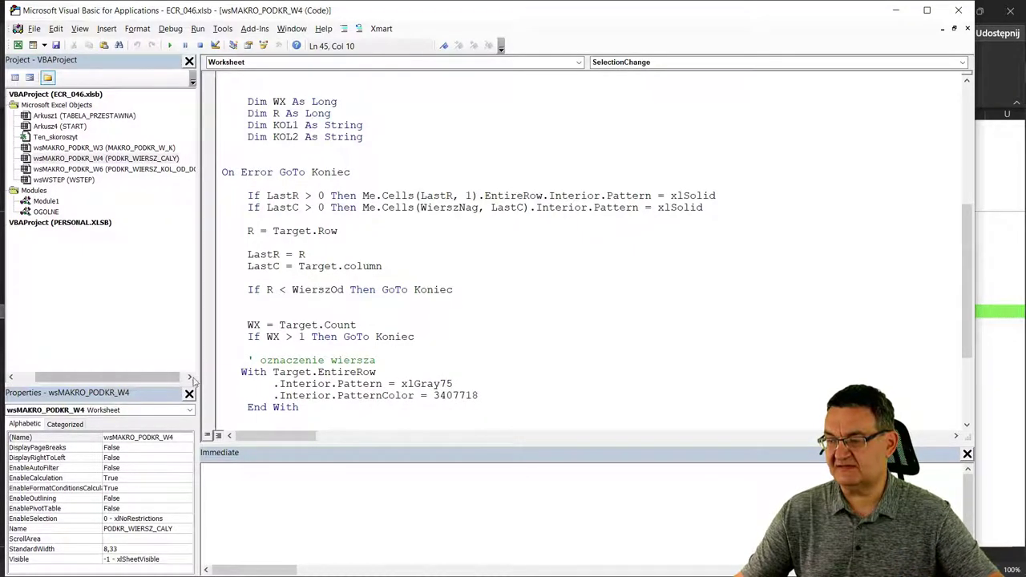
{"action": "scroll", "coordinate": [203, 379], "scroll_direction": "down", "scroll_amount": 2}
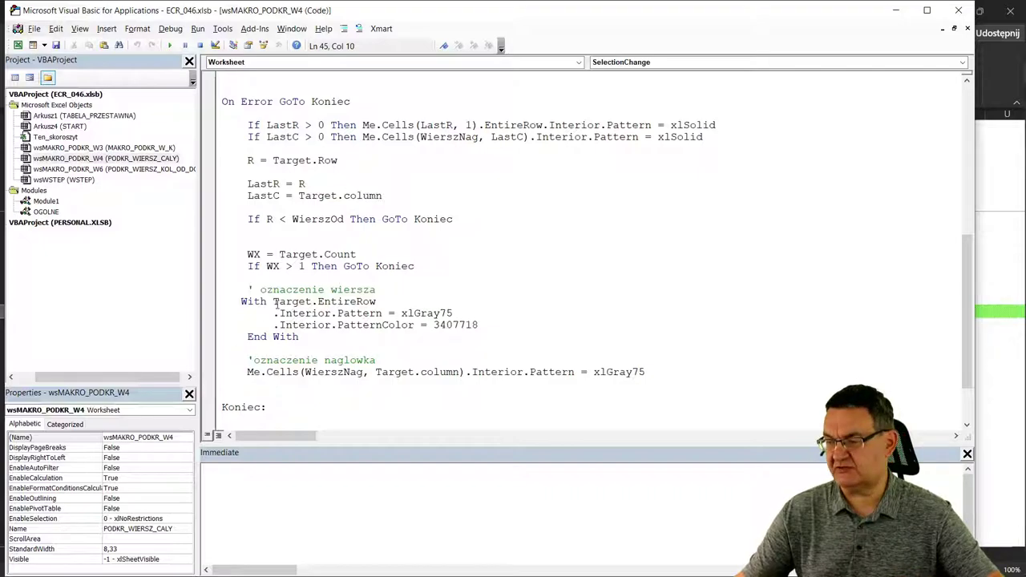
{"action": "left_click", "coordinate": [355, 302]}
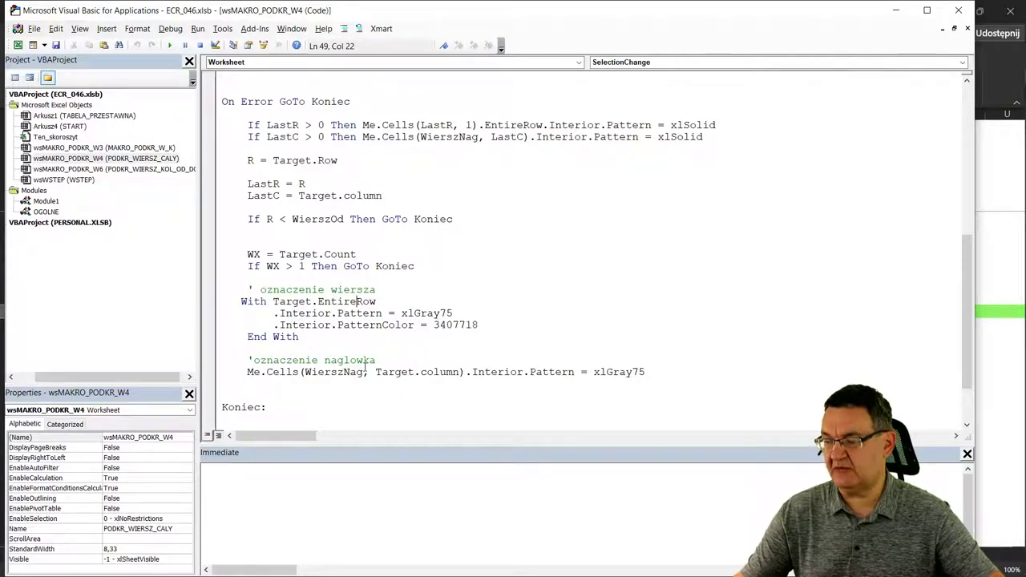
{"action": "scroll", "coordinate": [306, 386], "scroll_direction": "down", "scroll_amount": 1}
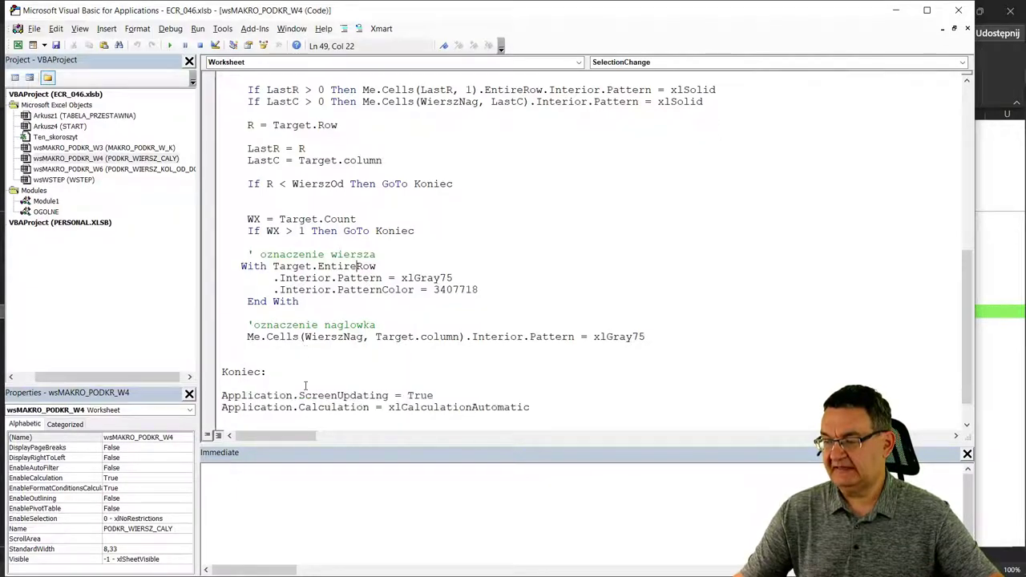
{"action": "left_click", "coordinate": [305, 336]}
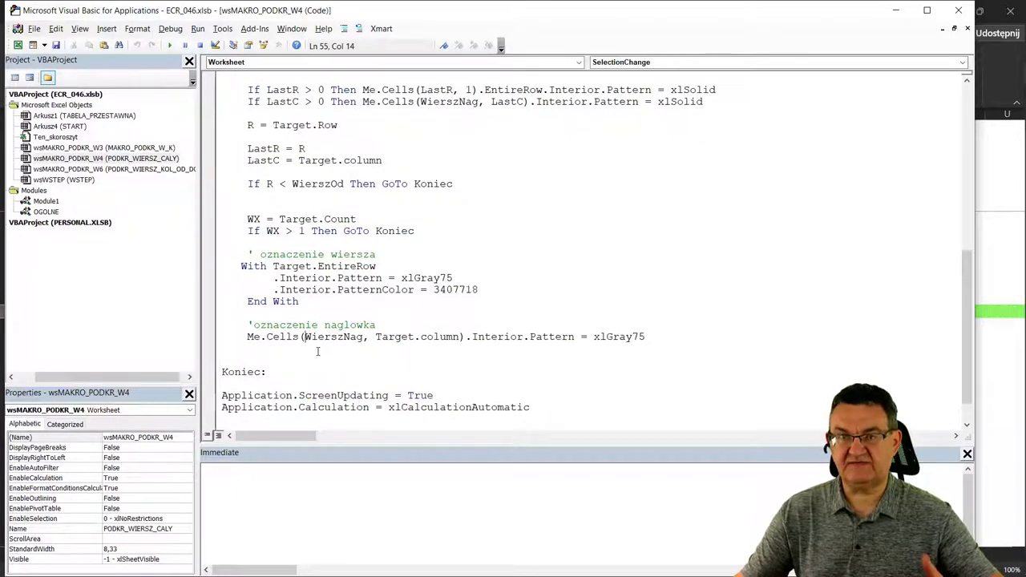
{"action": "scroll", "coordinate": [317, 351], "scroll_direction": "up", "scroll_amount": 5}
{"action": "scroll", "coordinate": [318, 351], "scroll_direction": "up", "scroll_amount": 3}
{"action": "scroll", "coordinate": [318, 351], "scroll_direction": "up", "scroll_amount": 3}
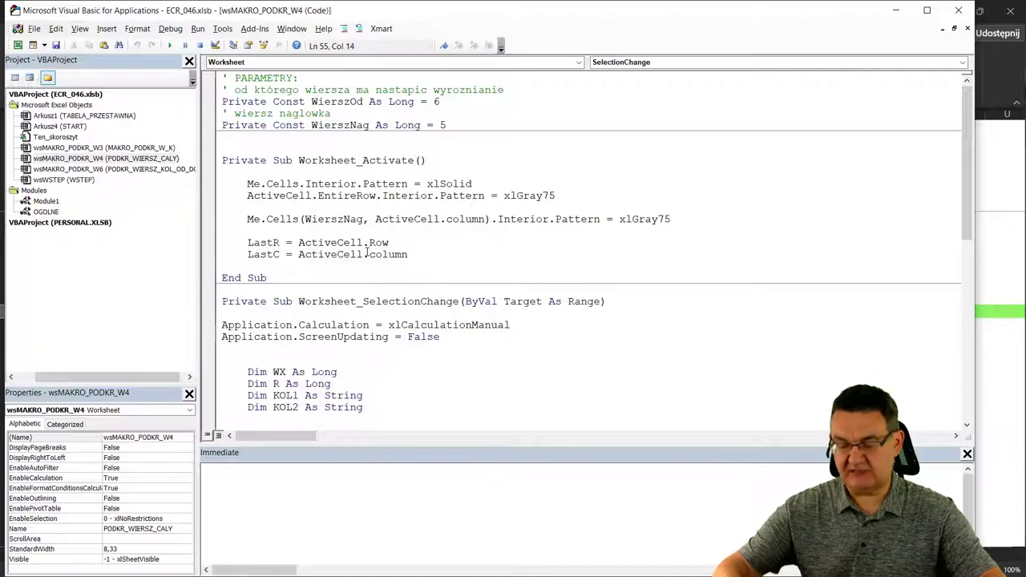
{"action": "key", "text": "alt+F11"}
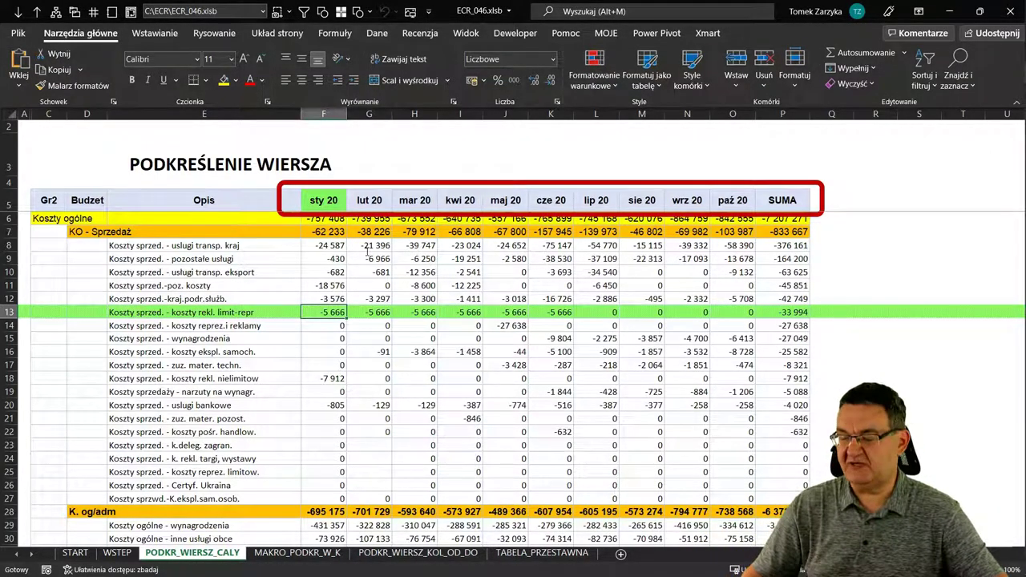
- Move the active cell around G11 to show the row highlight on the current sheet
{"action": "key", "text": "Up"}
{"action": "key", "text": "Up"}
{"action": "key", "text": "Right"}
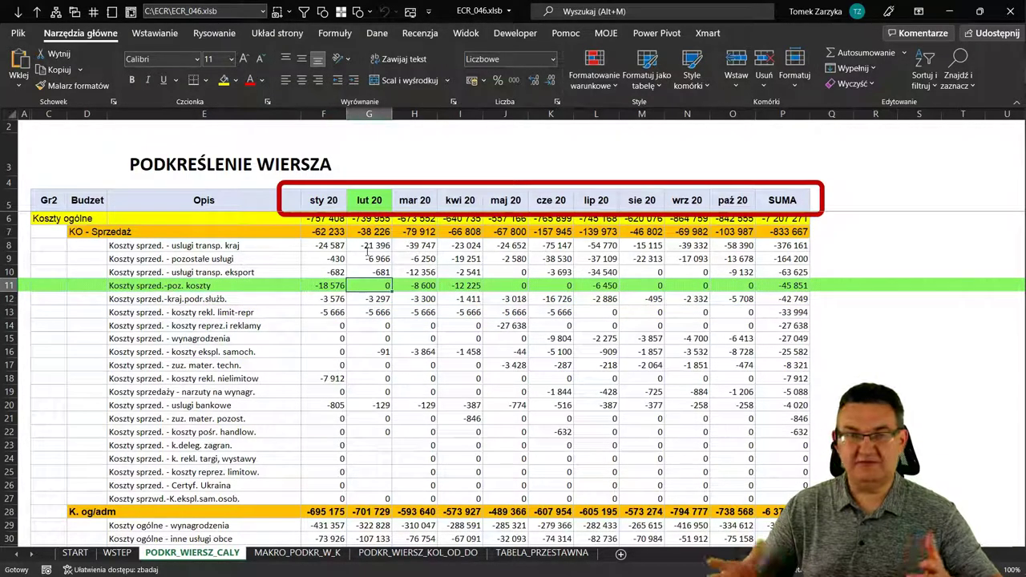
{"action": "key", "text": "Up"}
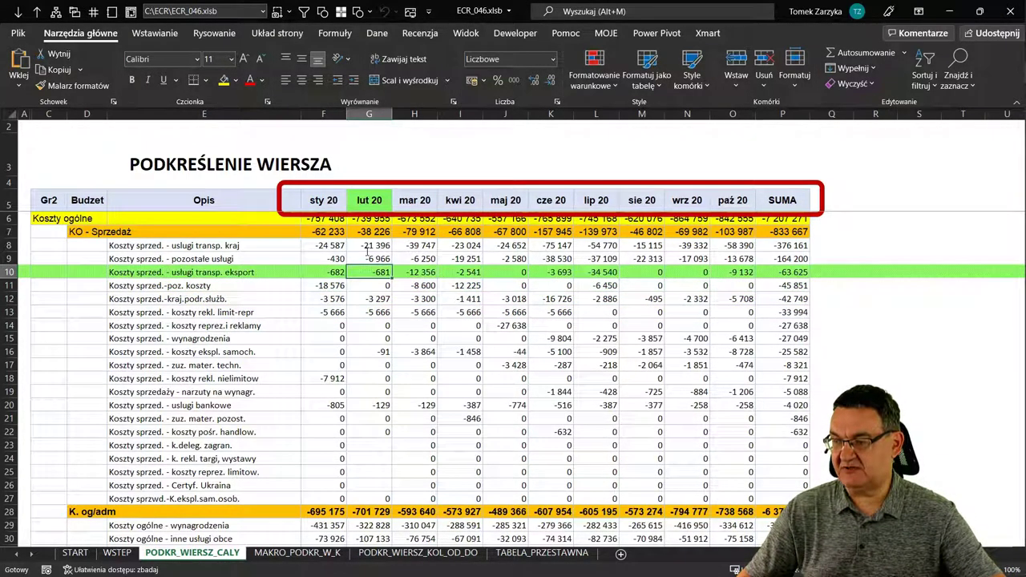
{"action": "key", "text": "Down"}
{"action": "key", "text": "Down"}
- On MAKRO_PODKR_W_K, move along row 11 through sty 20, kwi 20 and lut 20 to show row-and-column highlighting
{"action": "key", "text": "ctrl+Page_Down"}
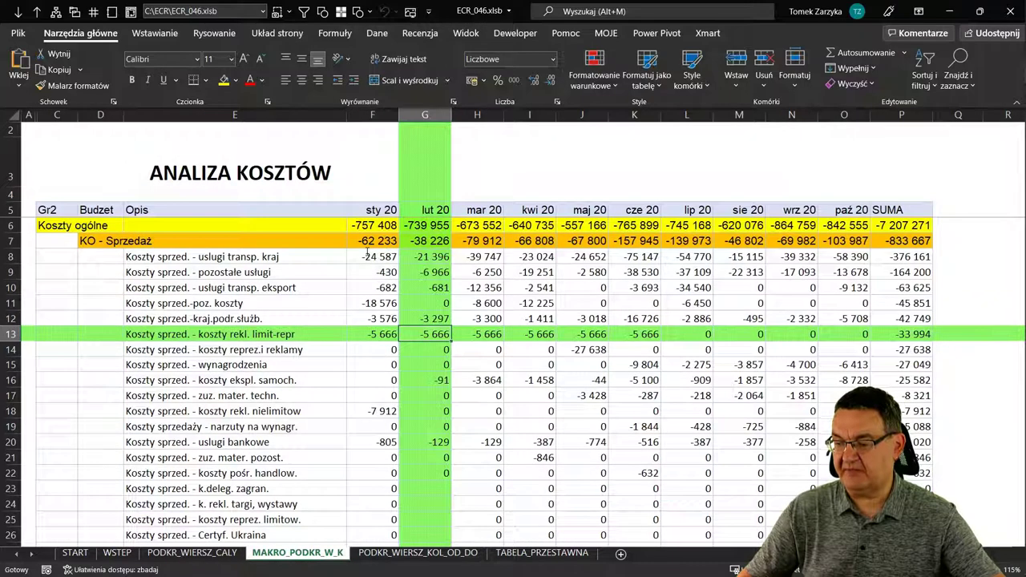
{"action": "key", "text": "Up"}
{"action": "key", "text": "Up"}
{"action": "key", "text": "Right"}
{"action": "key", "text": "Right"}
{"action": "key", "text": "Left"}
{"action": "key", "text": "Left"}
{"action": "key", "text": "Left"}
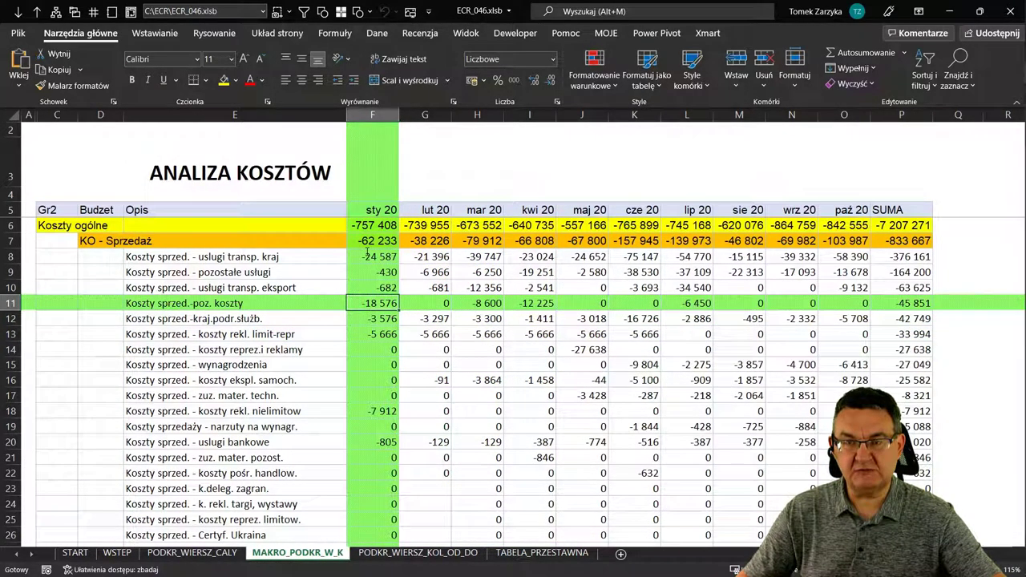
{"action": "key", "text": "Right"}
{"action": "key", "text": "Right"}
{"action": "key", "text": "Right"}
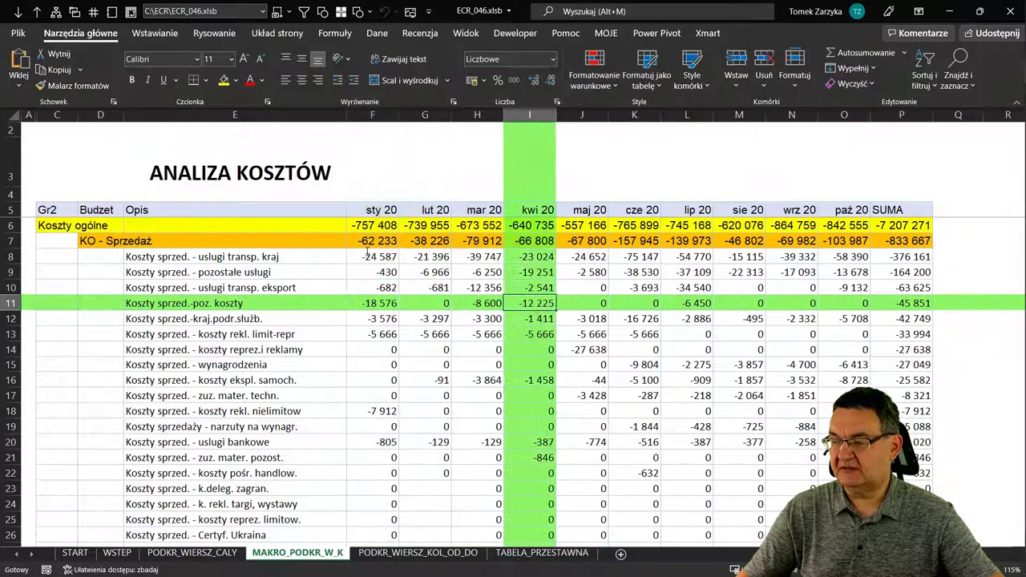
{"action": "key", "text": "Left"}
{"action": "key", "text": "Left"}
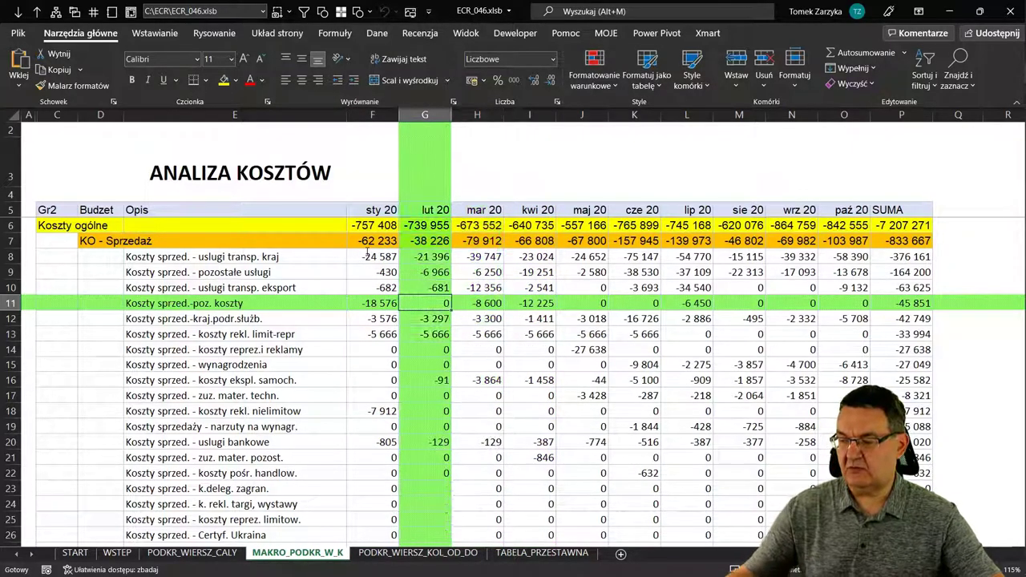
{"action": "right_click", "coordinate": [302, 556]}
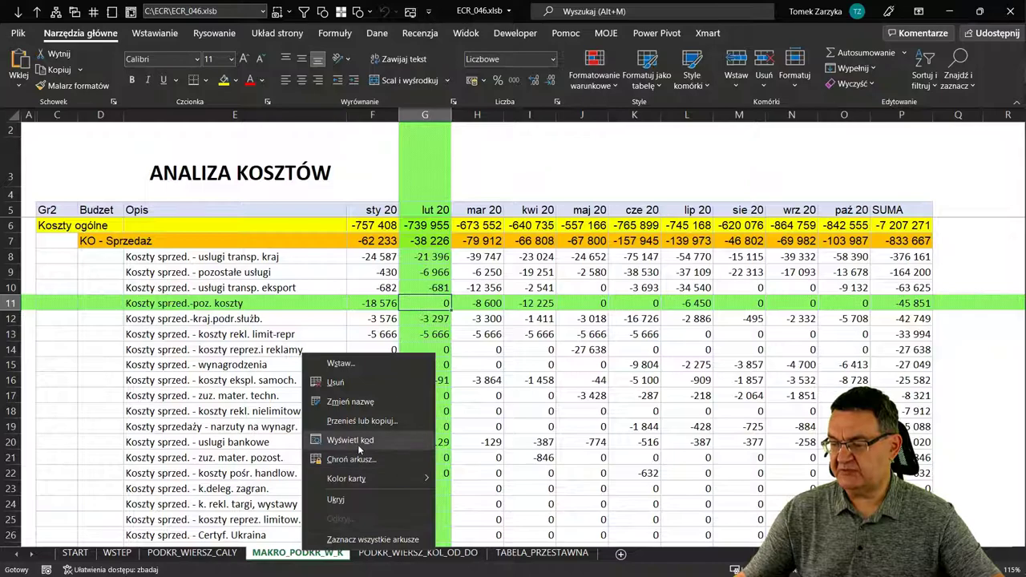
{"action": "left_click", "coordinate": [336, 440]}
{"action": "scroll", "coordinate": [365, 395], "scroll_direction": "down", "scroll_amount": 5}
{"action": "scroll", "coordinate": [366, 395], "scroll_direction": "down", "scroll_amount": 3}
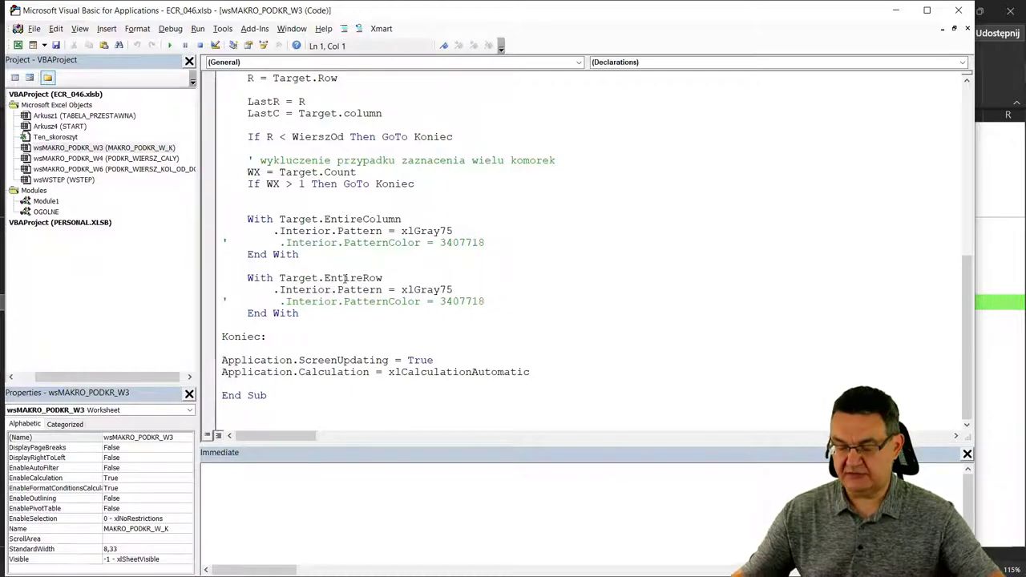
{"action": "key", "text": "alt+F11"}
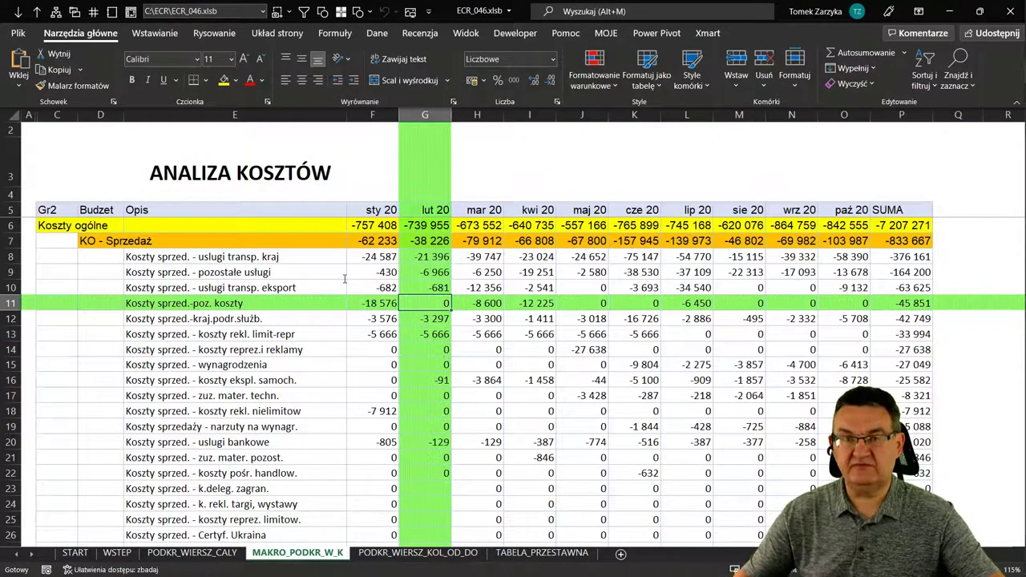
- Switch to PODKR_WIERSZ_KOL_OD_DO and put the active cell on kwi 20 in row 13
{"action": "key", "text": "ctrl+Page_Down"}
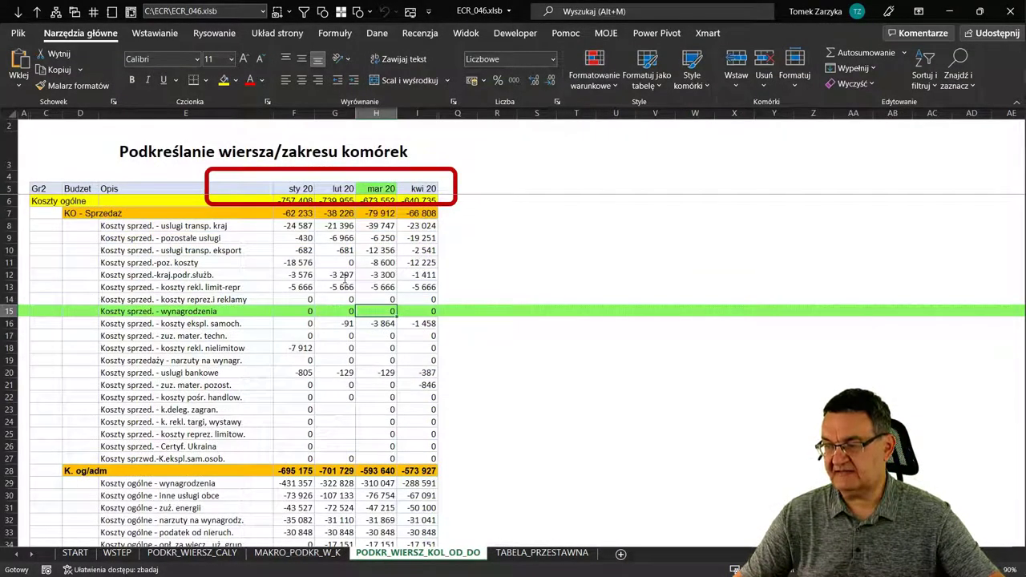
{"action": "key", "text": "Up"}
{"action": "key", "text": "Up"}
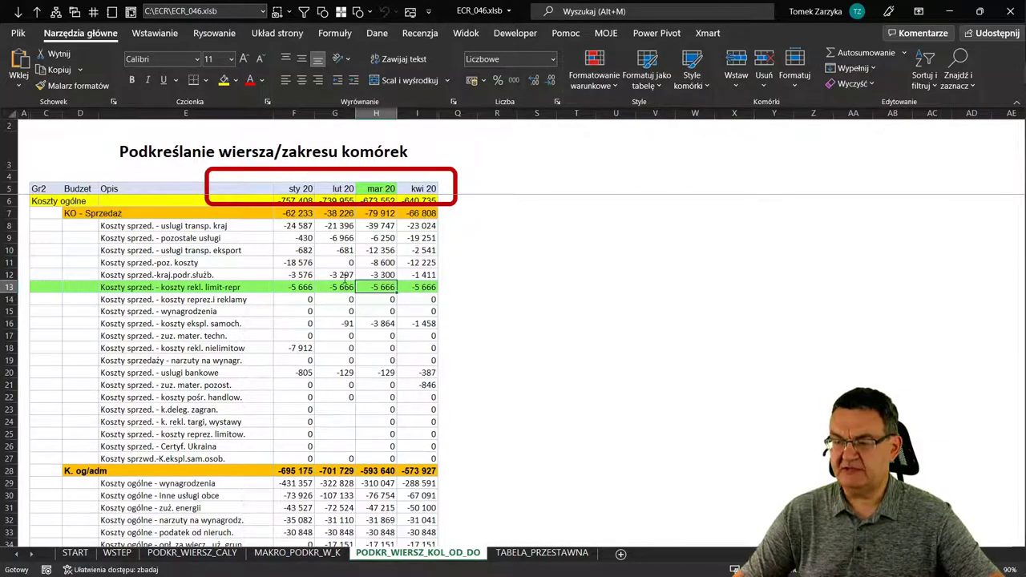
{"action": "key", "text": "Right"}
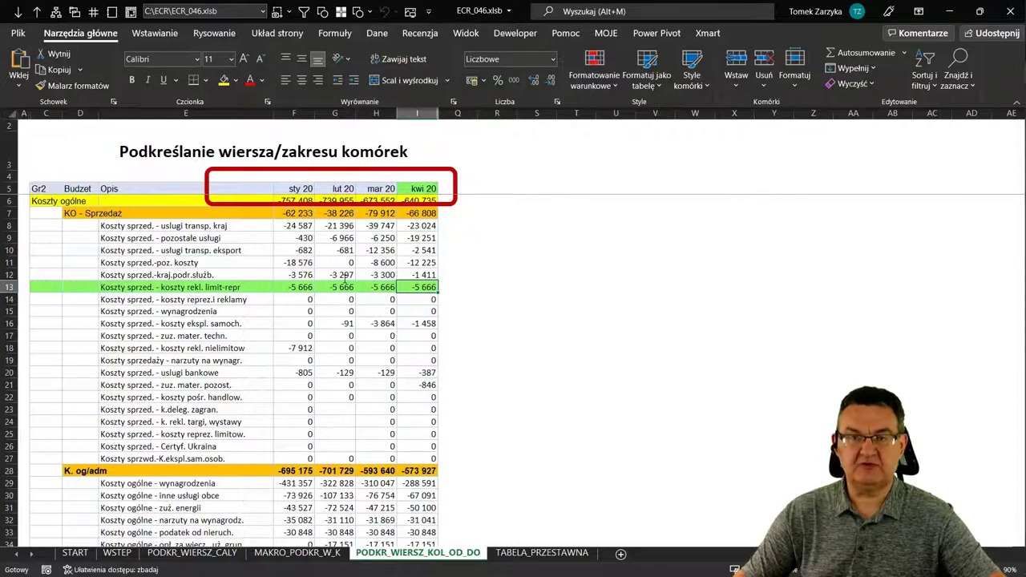
- Unhide columns J–P from a row 13 selection, then move the active cell to row 15
{"action": "key", "text": "shift+Right"}
{"action": "key", "text": "alt+o"}
{"action": "key", "text": "c"}
{"action": "key", "text": "u"}
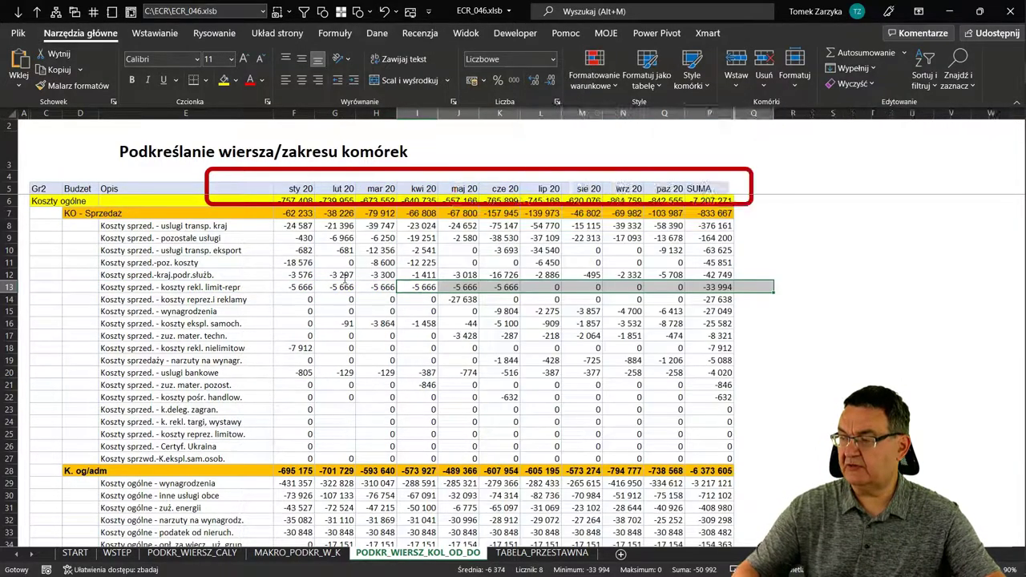
{"action": "key", "text": "Left"}
{"action": "key", "text": "Right"}
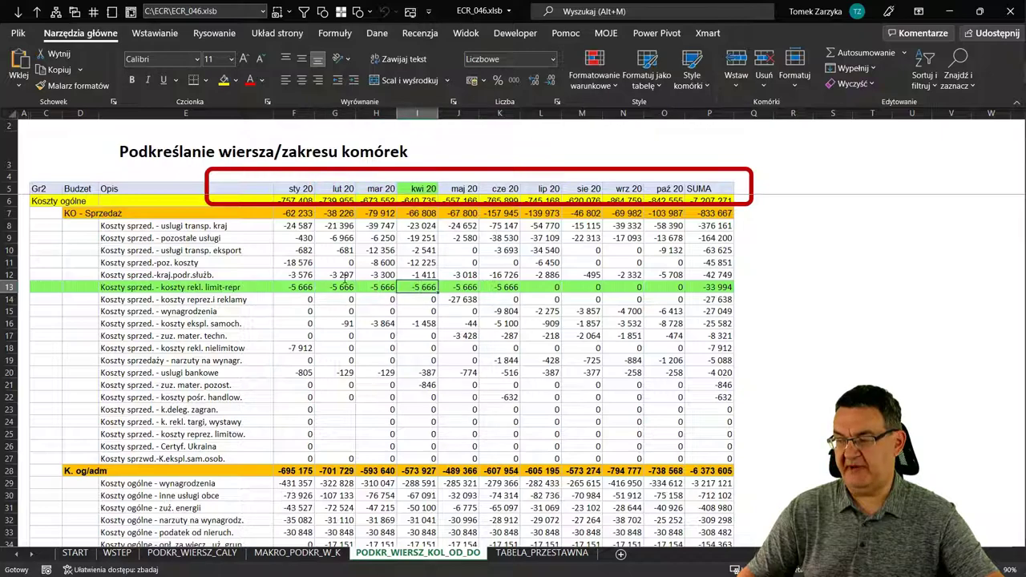
{"action": "key", "text": "Down"}
{"action": "key", "text": "Down"}
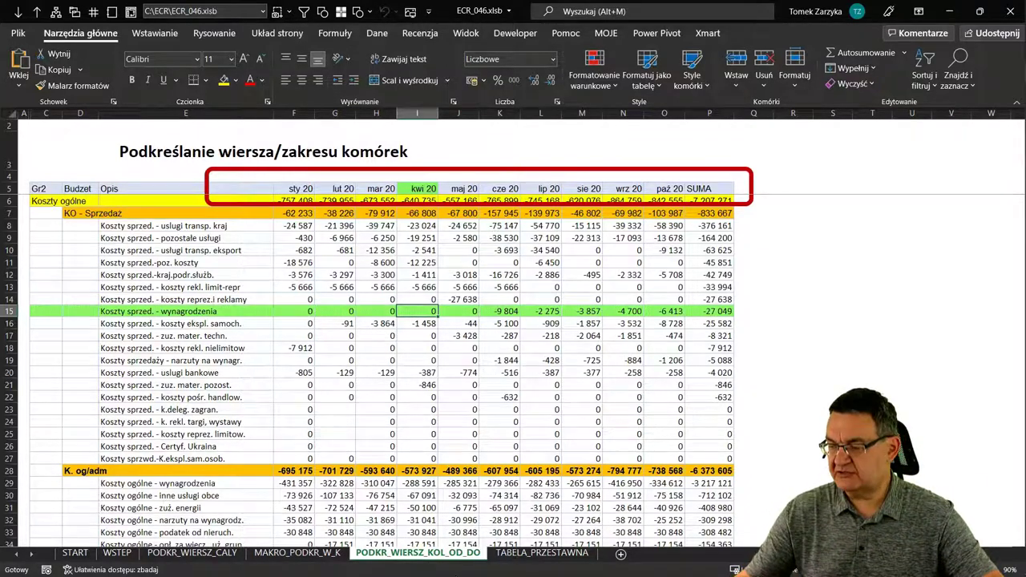
{"action": "right_click", "coordinate": [479, 554]}
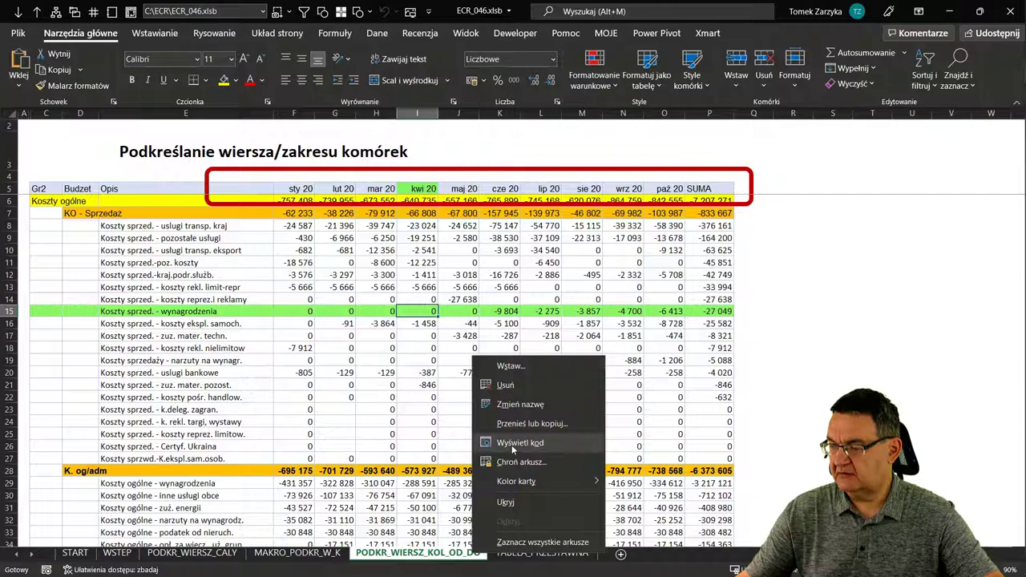
- In the sheet's code, change KOL2 from "F" to "g", then go back and test on row 12
{"action": "left_click", "coordinate": [512, 444]}
{"action": "left_click", "coordinate": [396, 101]}
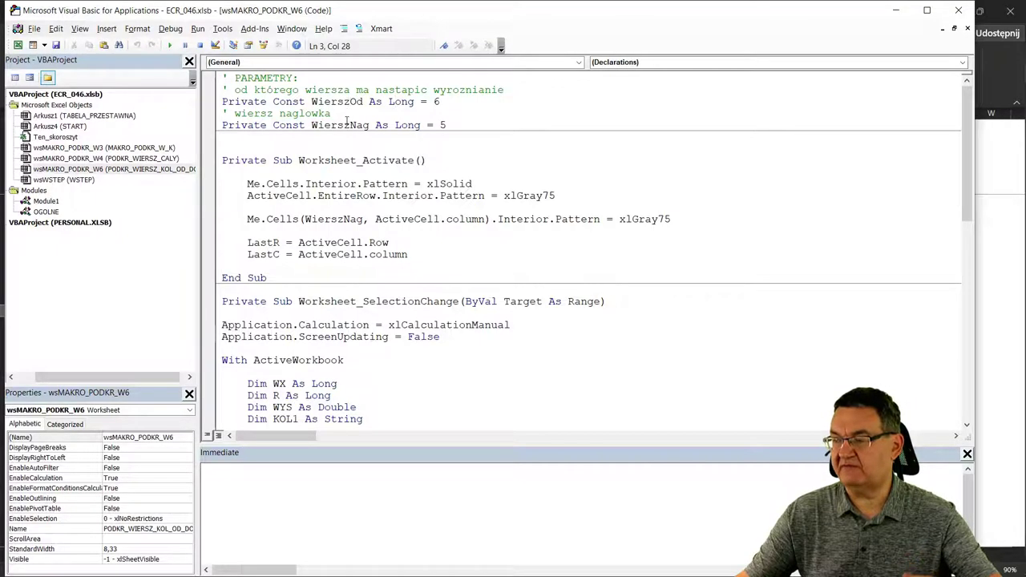
{"action": "left_click", "coordinate": [347, 124]}
{"action": "scroll", "coordinate": [377, 170], "scroll_direction": "down", "scroll_amount": 4}
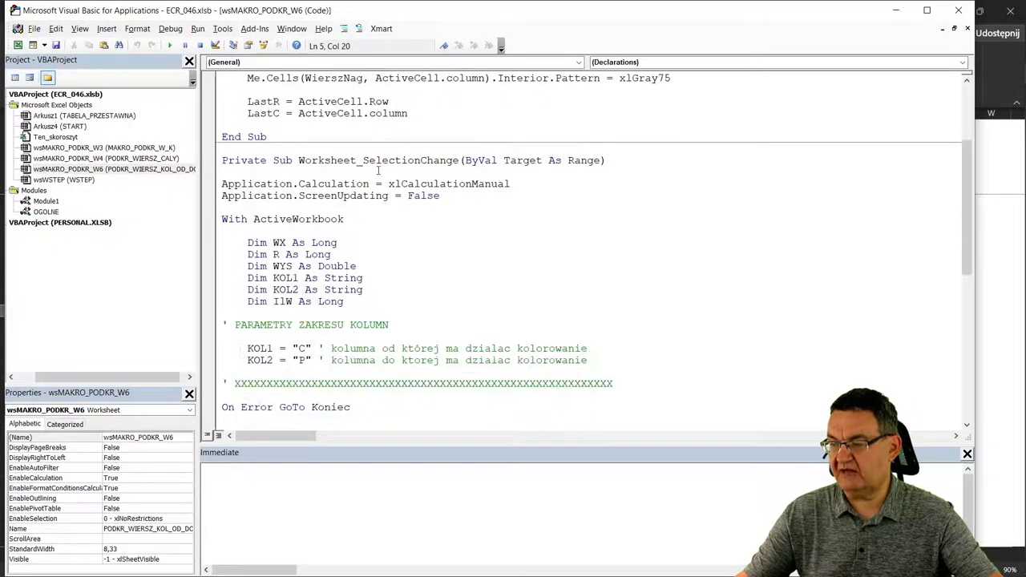
{"action": "scroll", "coordinate": [378, 170], "scroll_direction": "down", "scroll_amount": 3}
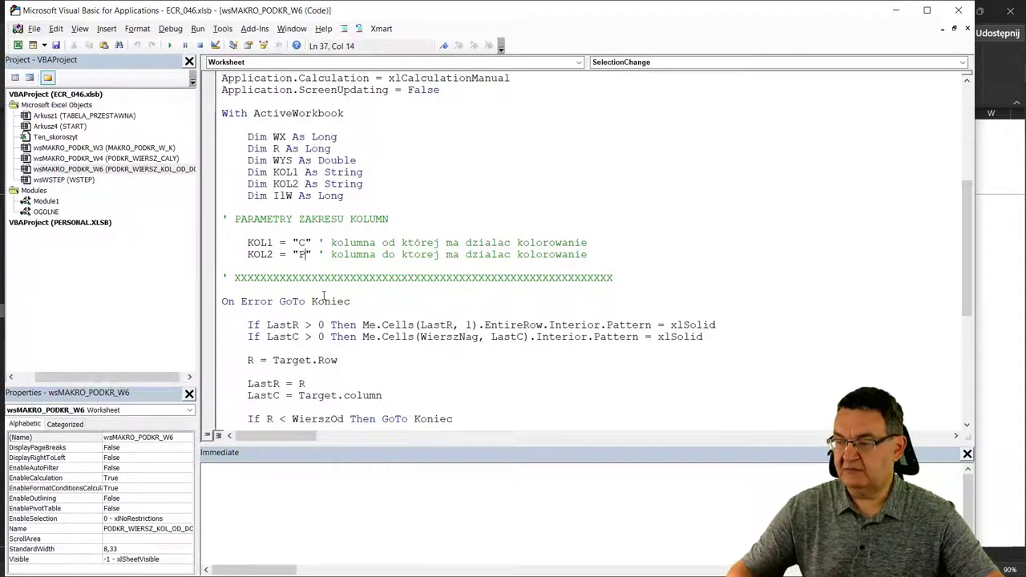
{"action": "key", "text": "BackSpace"}
{"action": "type", "text": "g"}
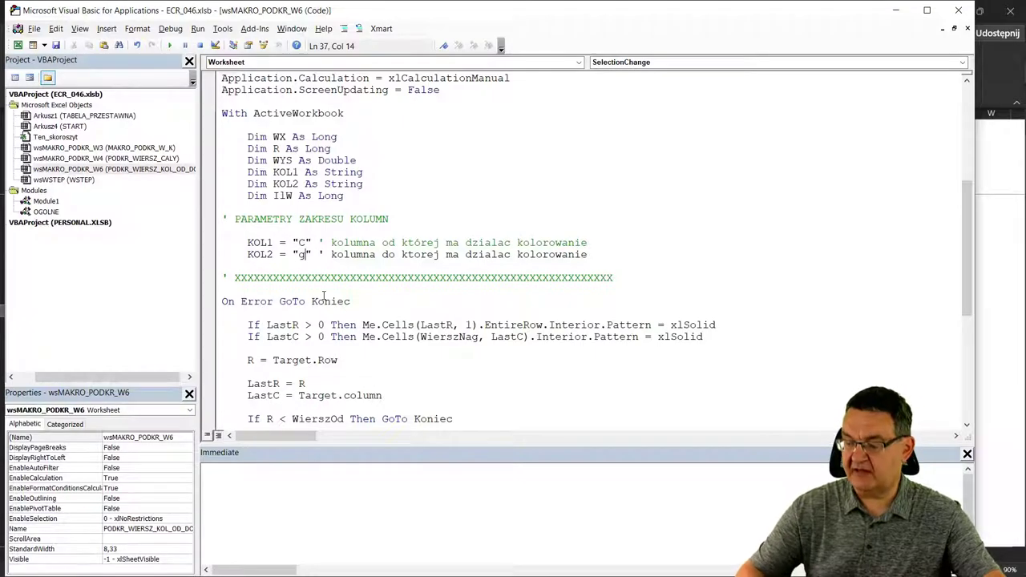
{"action": "key", "text": "alt+F11"}
{"action": "key", "text": "Up"}
{"action": "key", "text": "Up"}
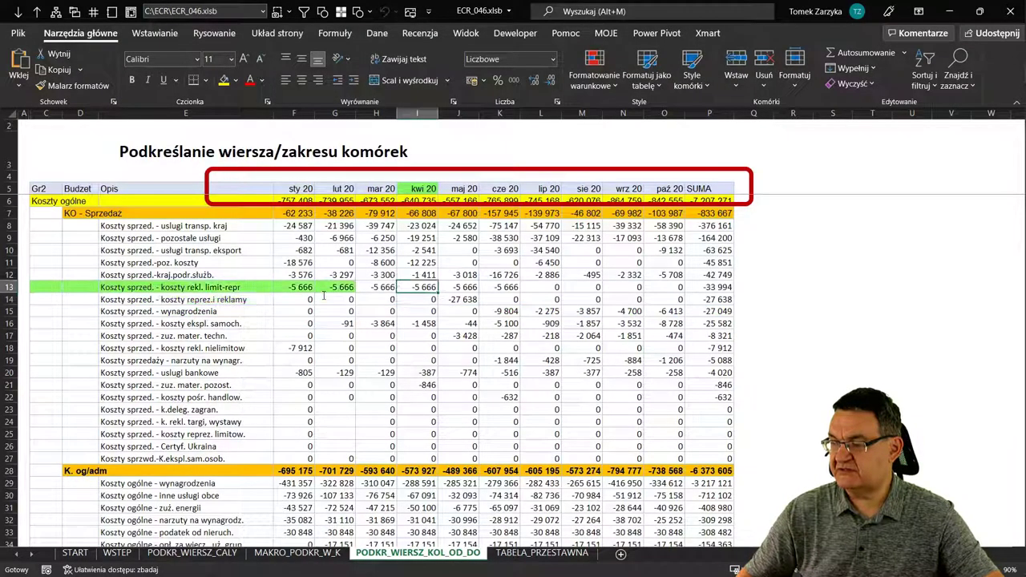
- Test the green row highlight on rows 15 to 18, glancing at the macro code once in between
{"action": "key", "text": "Left"}
{"action": "key", "text": "Down"}
{"action": "key", "text": "Down"}
{"action": "key", "text": "Down"}
{"action": "key", "text": "Down"}
{"action": "key", "text": "Right"}
{"action": "key", "text": "Right"}
{"action": "key", "text": "Right"}
{"action": "key", "text": "Left"}
{"action": "key", "text": "Left"}
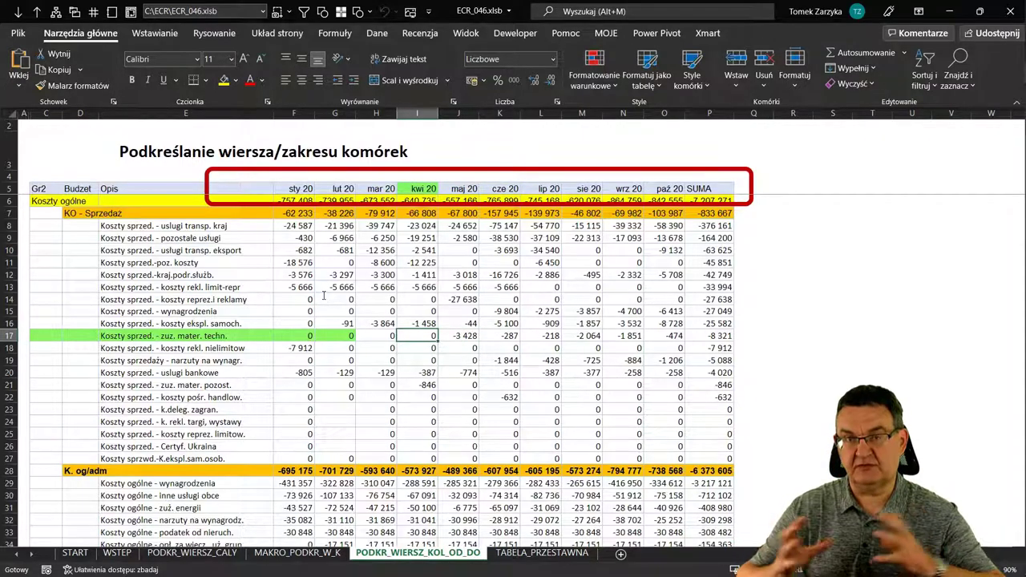
{"action": "key", "text": "alt+F11"}
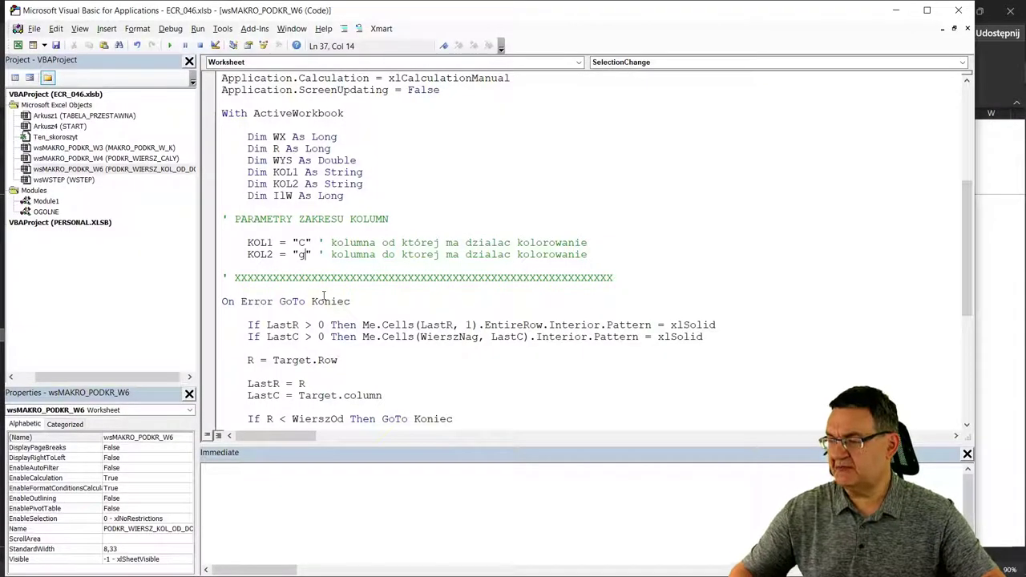
{"action": "key", "text": "alt+F11"}
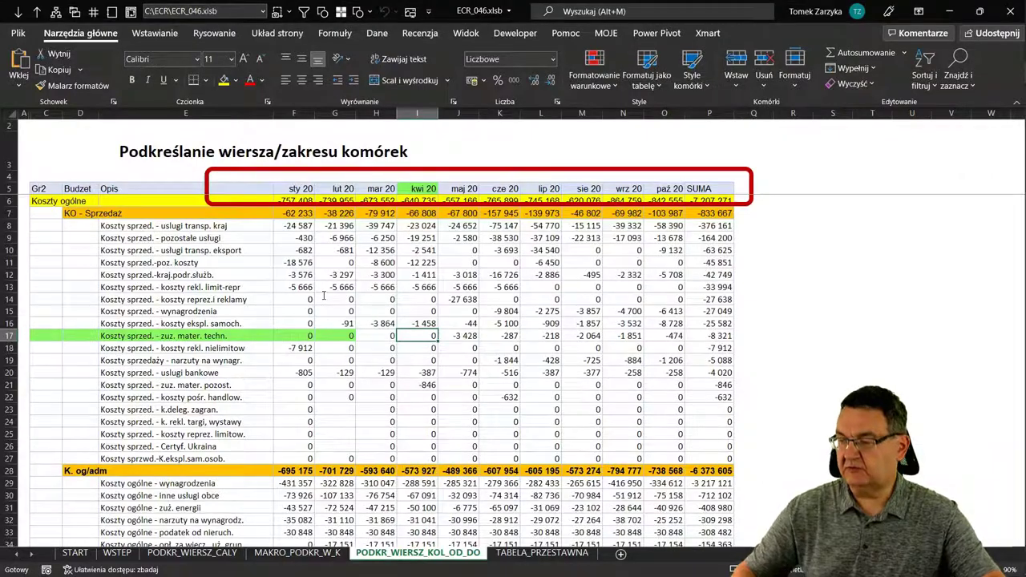
{"action": "key", "text": "Down"}
{"action": "key", "text": "Down"}
{"action": "key", "text": "Down"}
{"action": "key", "text": "Up"}
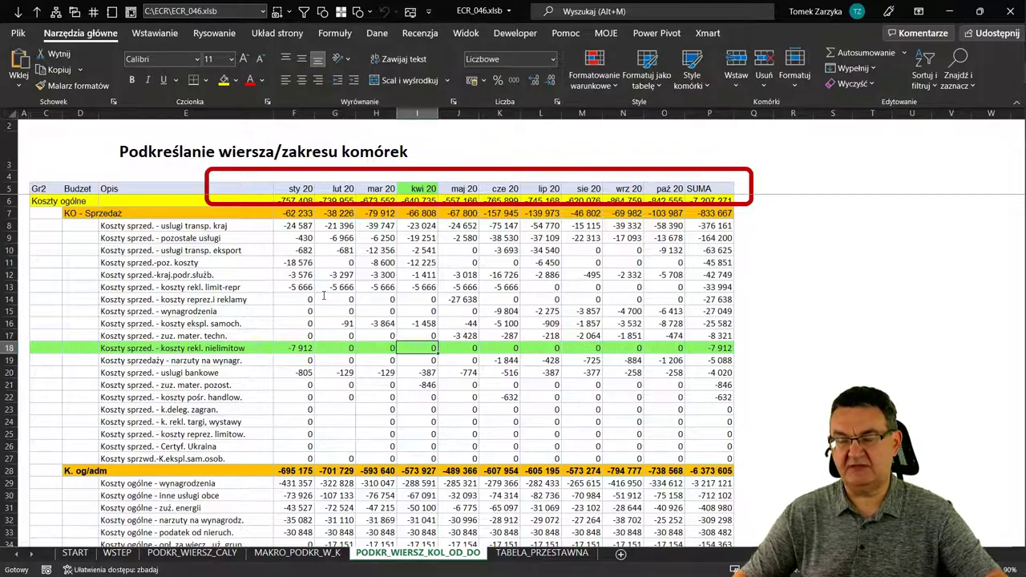
{"action": "key", "text": "Up"}
{"action": "key", "text": "Up"}
{"action": "key", "text": "Up"}
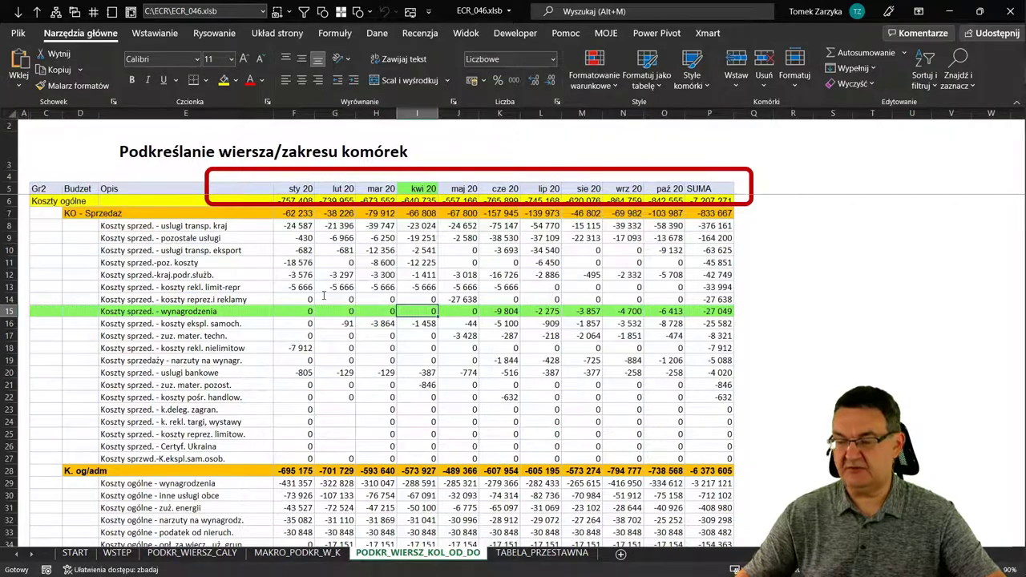
- On TABELA_PRZESTAWNA, move the highlight through Produkt 5, 10, 4 and CIASTA, ending on CHLEBY – Produkt 1
{"action": "key", "text": "ctrl+Page_Down"}
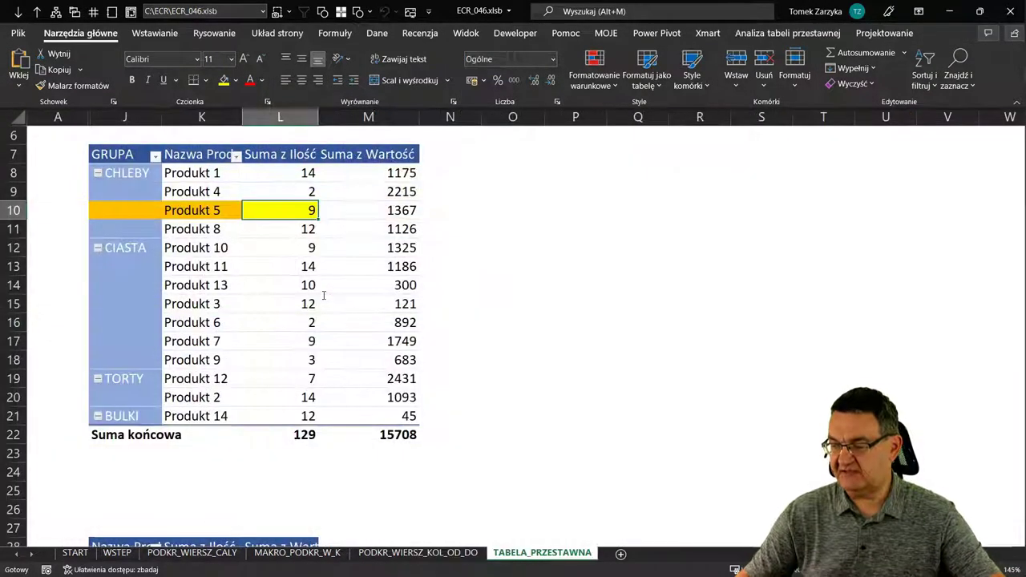
{"action": "key", "text": "Up"}
{"action": "key", "text": "Up"}
{"action": "key", "text": "Down"}
{"action": "key", "text": "Down"}
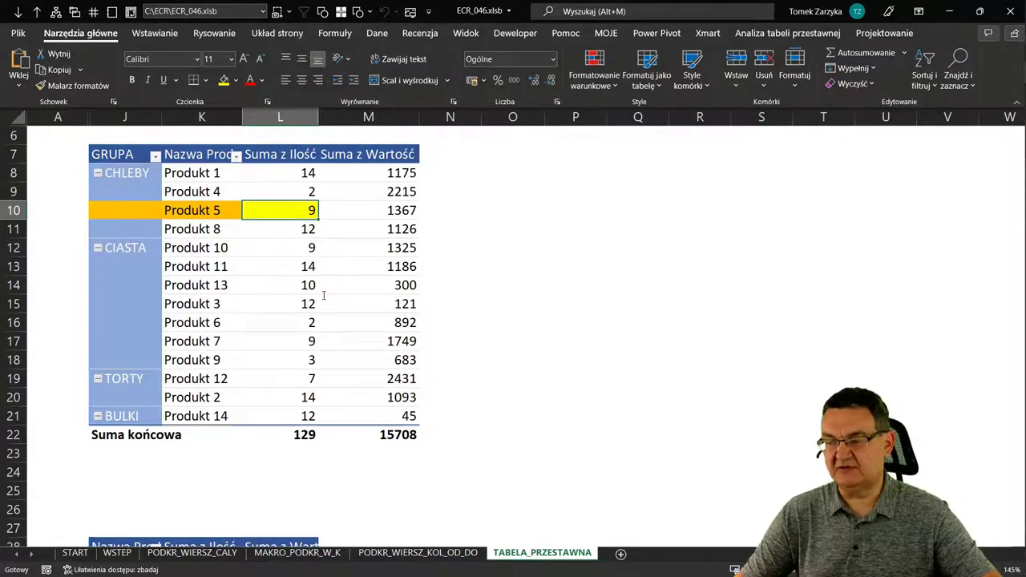
{"action": "key", "text": "Down"}
{"action": "key", "text": "Down"}
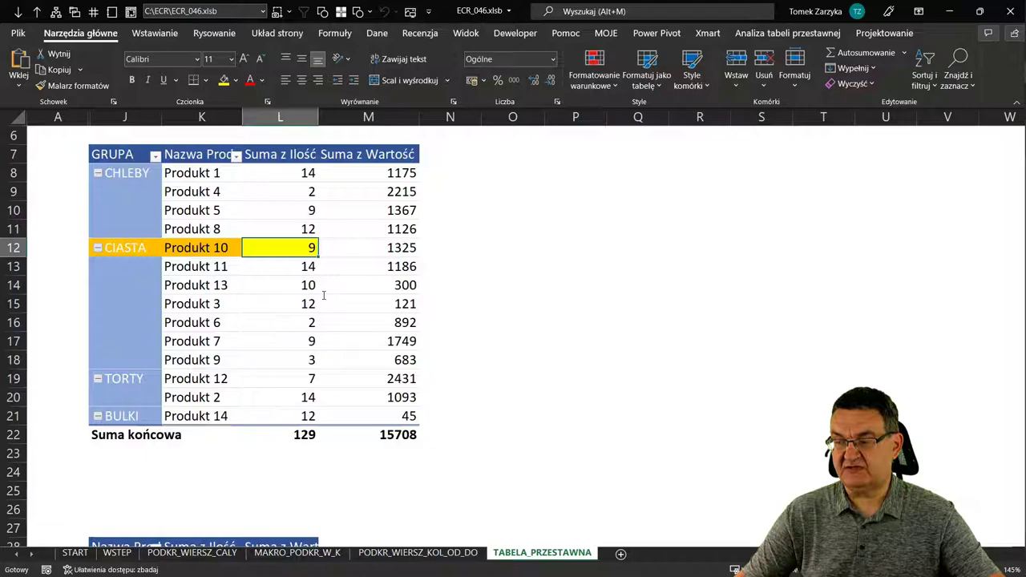
{"action": "key", "text": "Up"}
{"action": "key", "text": "Up"}
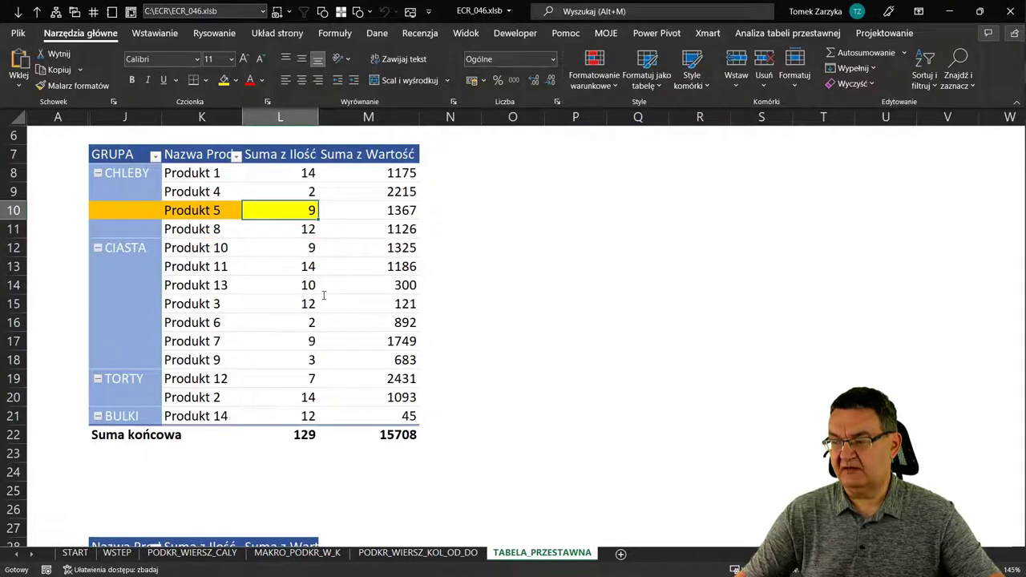
{"action": "key", "text": "Up"}
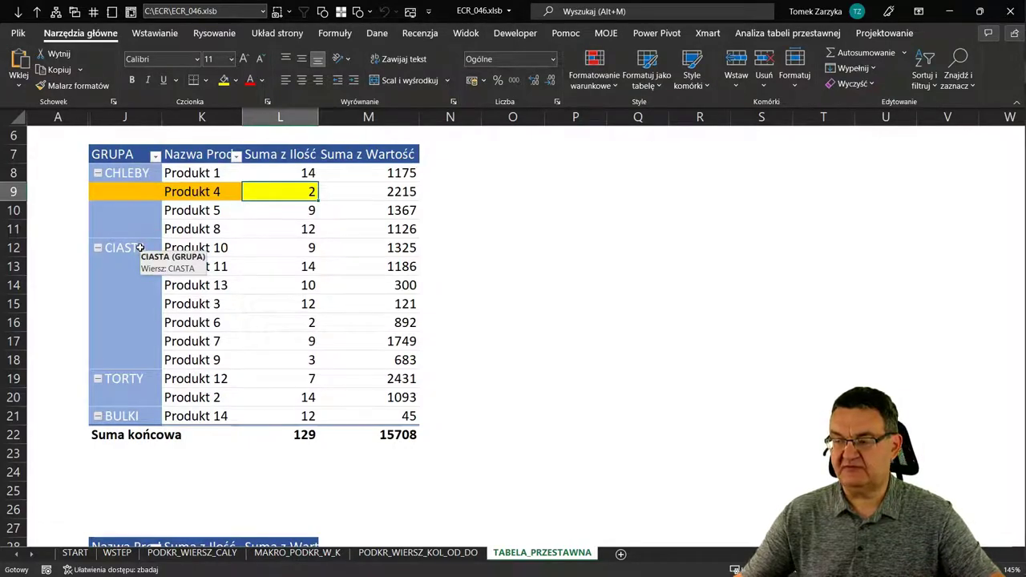
{"action": "left_click", "coordinate": [139, 247]}
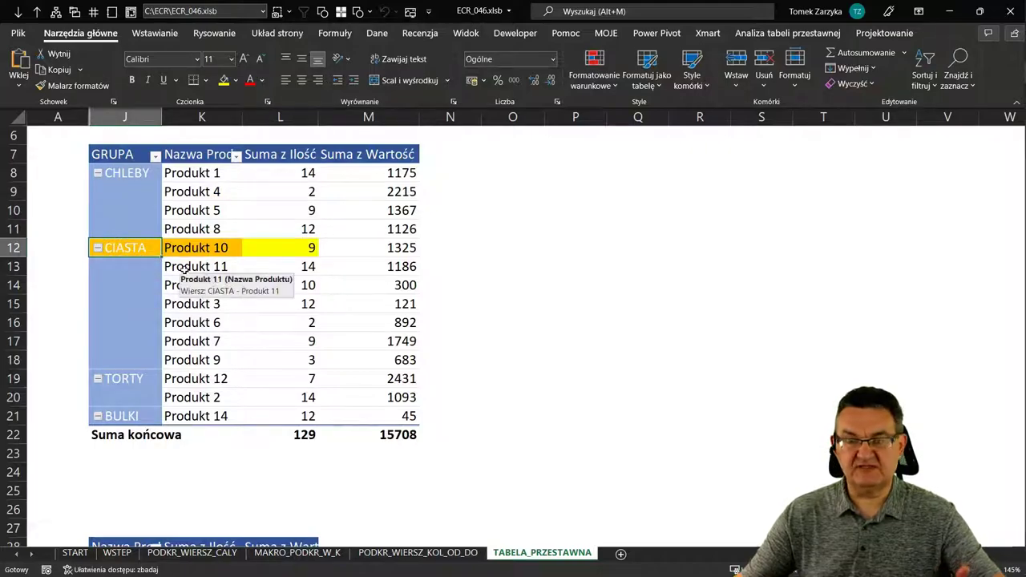
{"action": "left_click", "coordinate": [204, 211]}
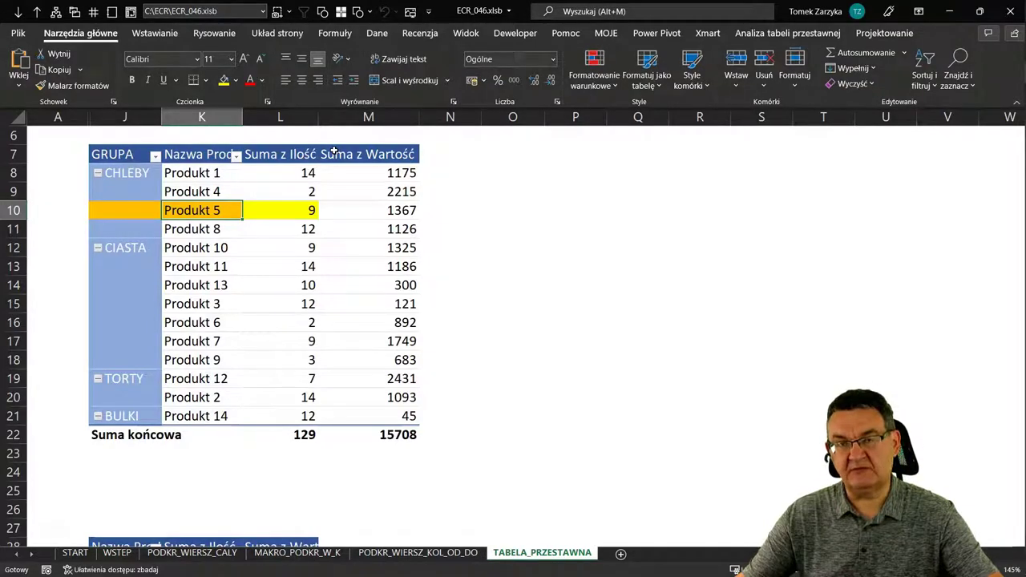
{"action": "left_click", "coordinate": [299, 172]}
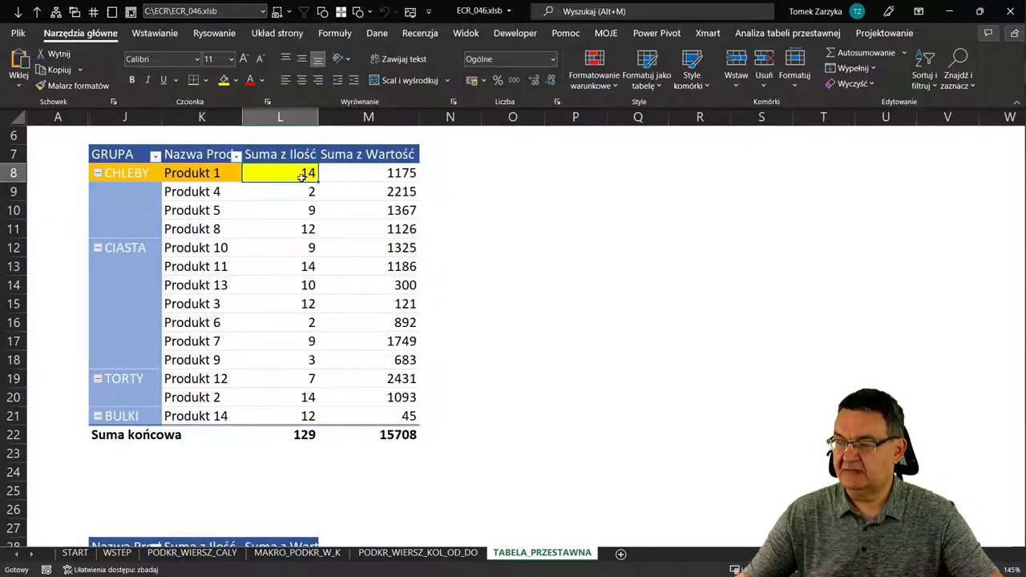
{"action": "left_click", "coordinate": [596, 85]}
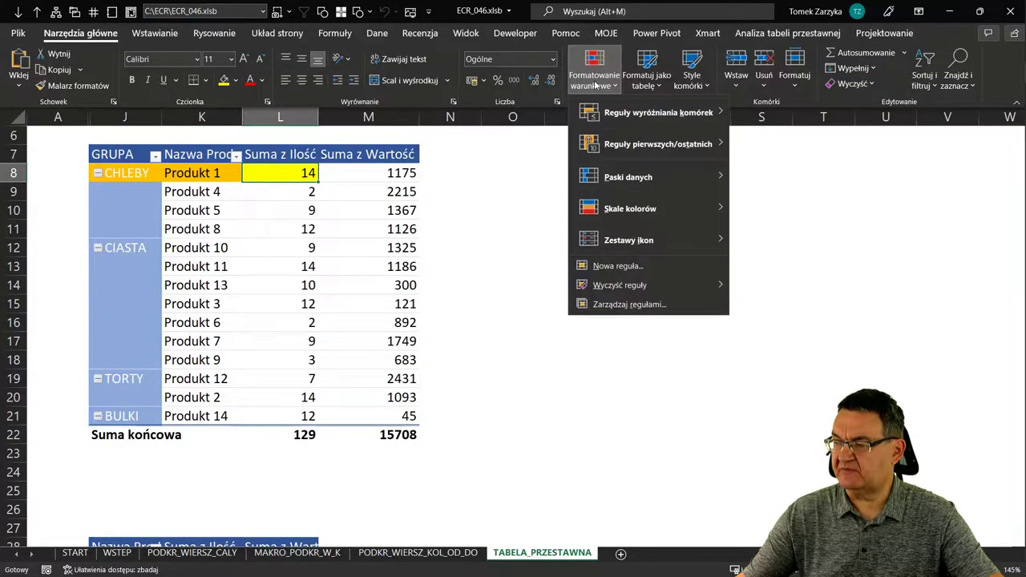
{"action": "left_click", "coordinate": [599, 305]}
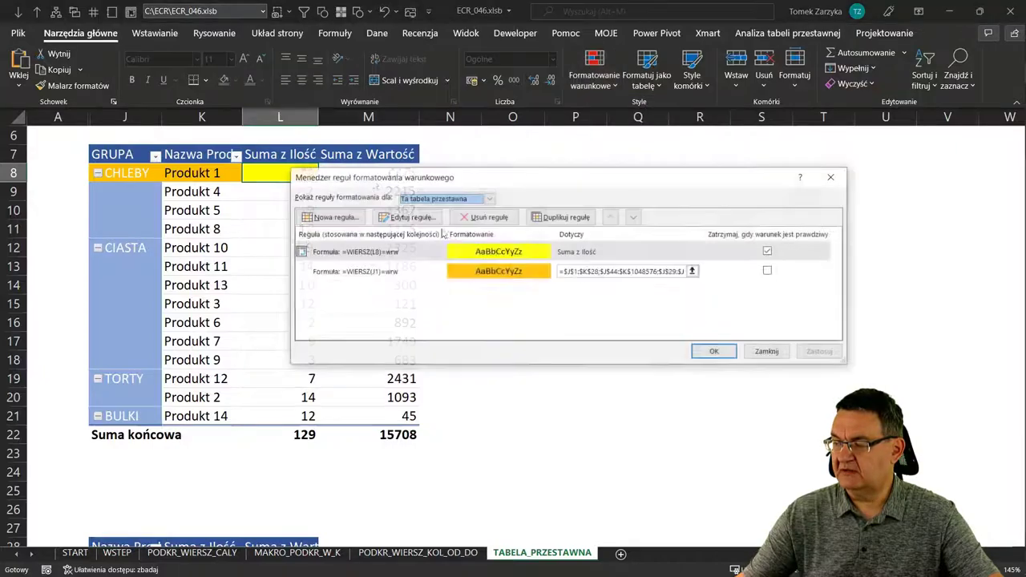
{"action": "left_click_drag", "start_coordinate": [391, 179], "coordinate": [514, 165]}
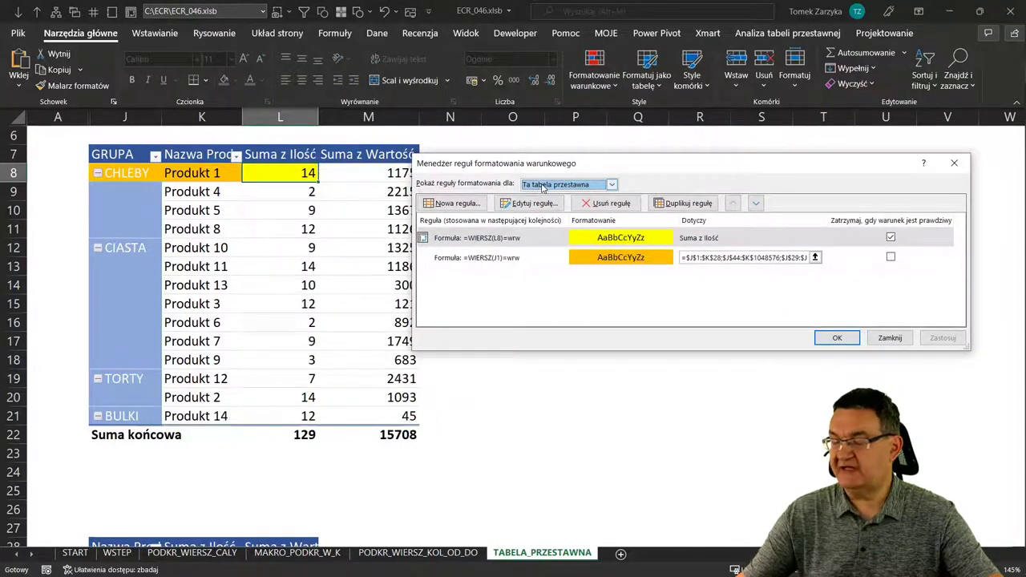
{"action": "left_click", "coordinate": [495, 240]}
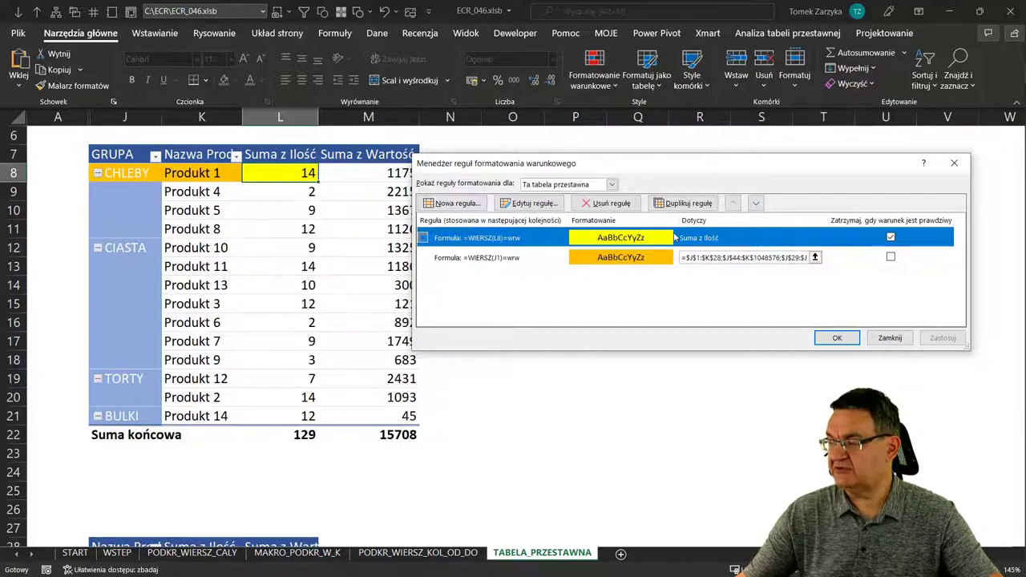
{"action": "left_click", "coordinate": [883, 338]}
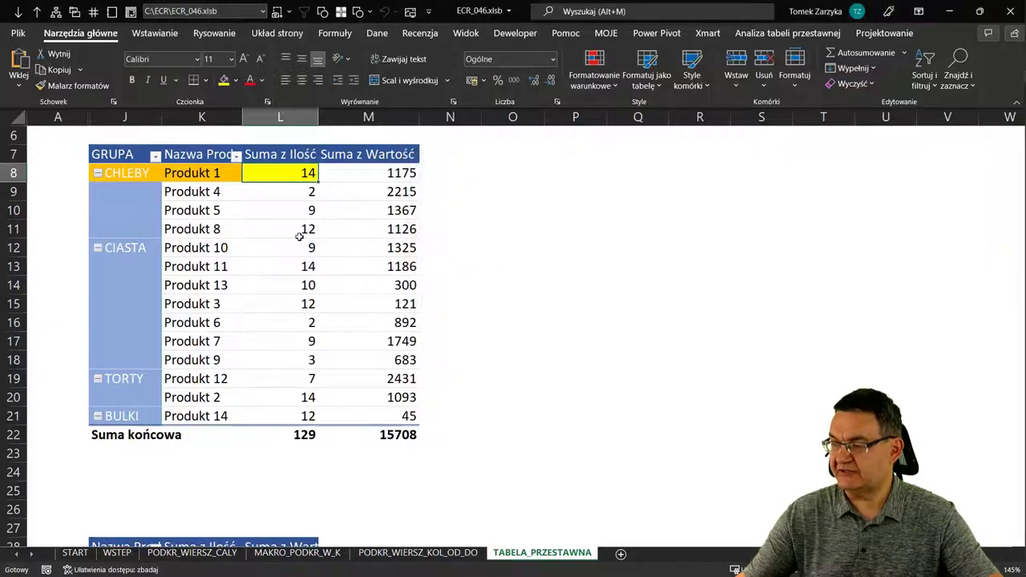
{"action": "right_click", "coordinate": [302, 233]}
- Show the pivot table field list, then hide it again
{"action": "left_click", "coordinate": [350, 468]}
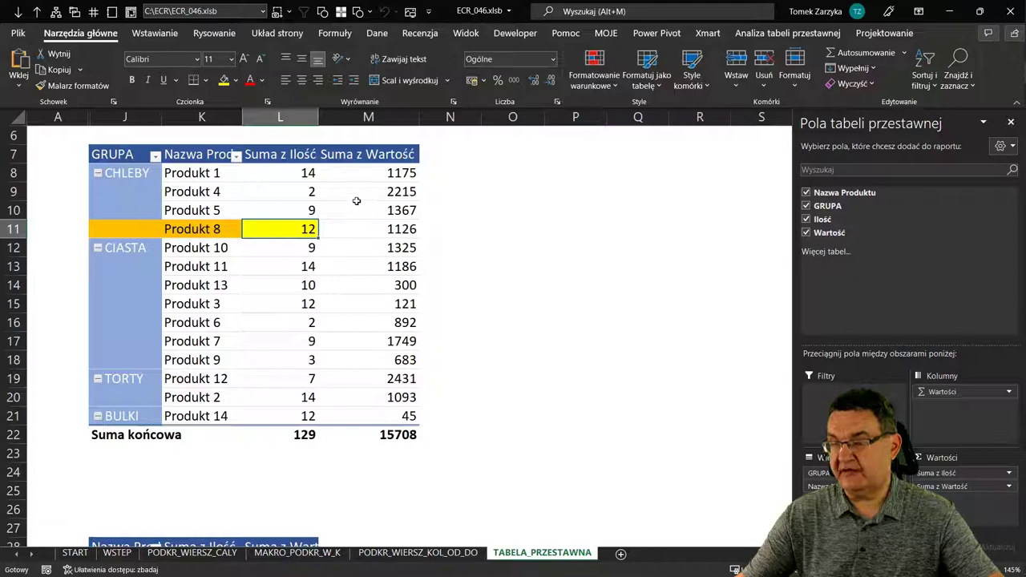
{"action": "mouse_move", "coordinate": [317, 162]}
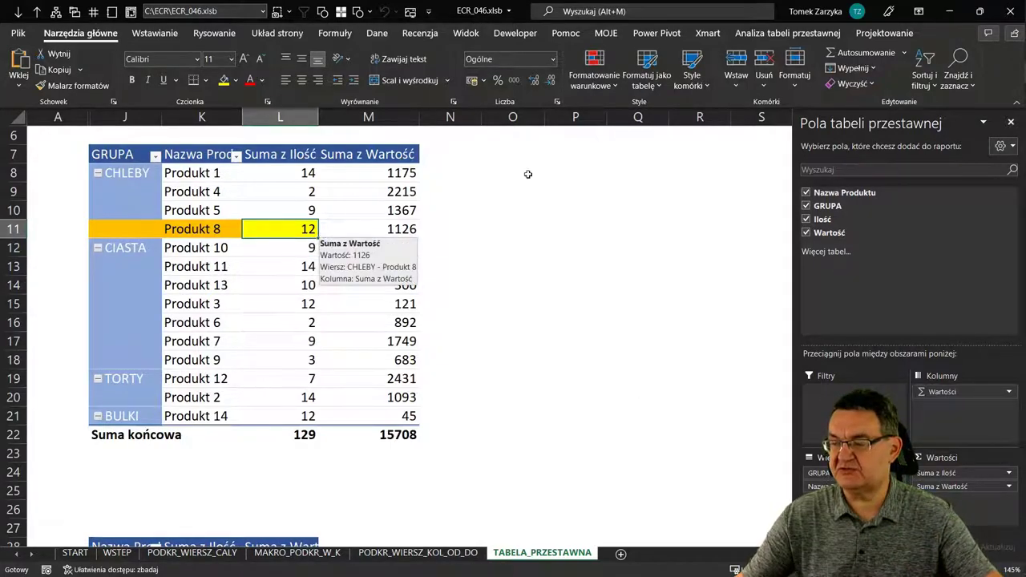
{"action": "left_click", "coordinate": [1011, 123]}
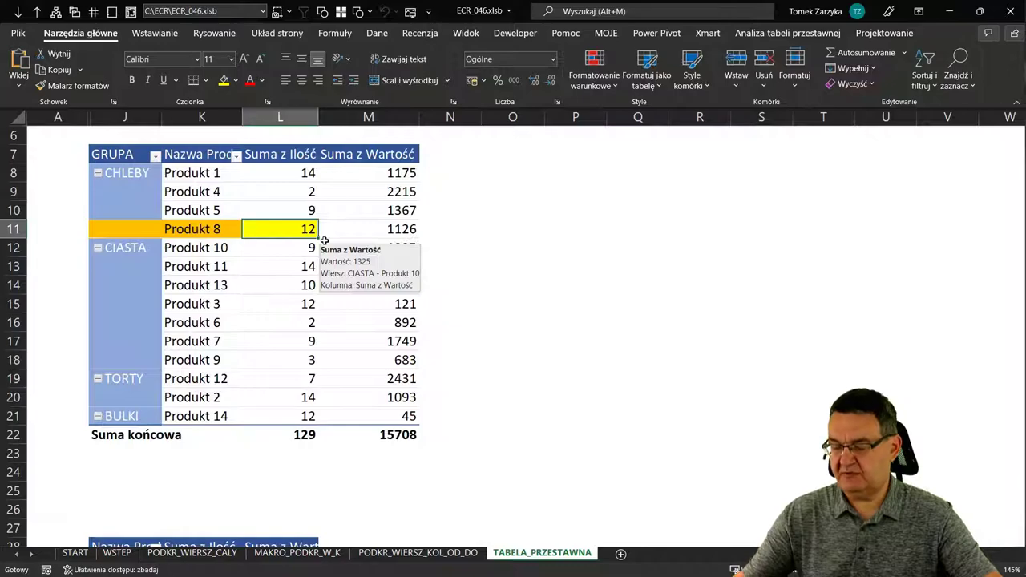
- Compare the green highlight at F12 on PODKR_WIERSZ_KOL_OD_DO, then return to TABELA_PRZESTAWNA
{"action": "key", "text": "ctrl+Page_Up"}
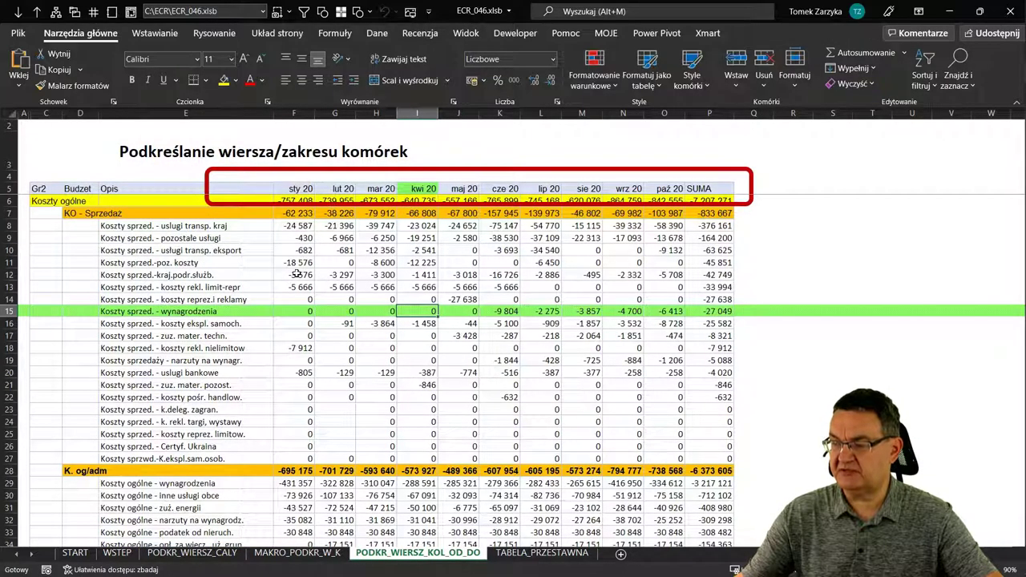
{"action": "left_click", "coordinate": [296, 274]}
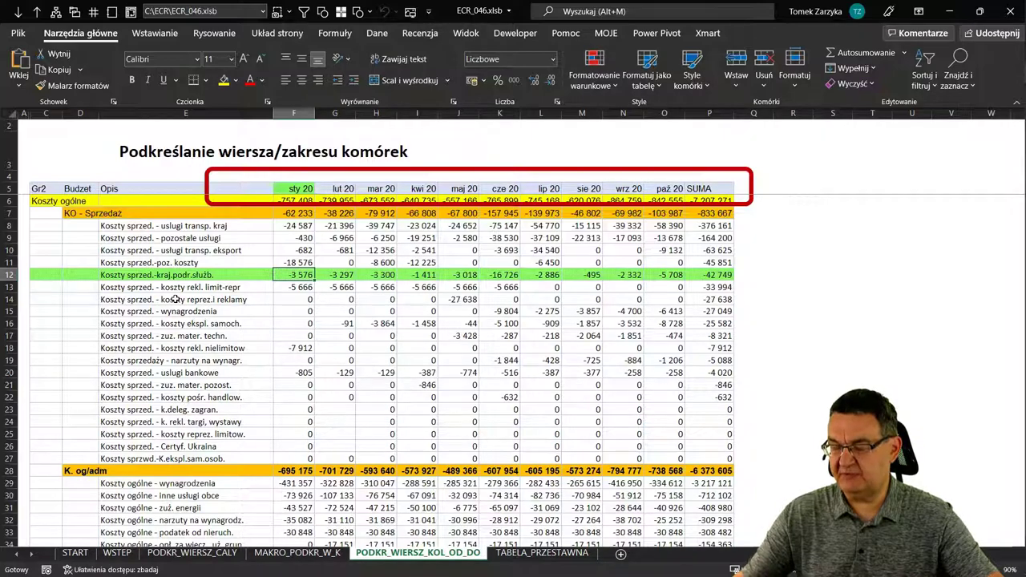
{"action": "key", "text": "ctrl+Page_Down"}
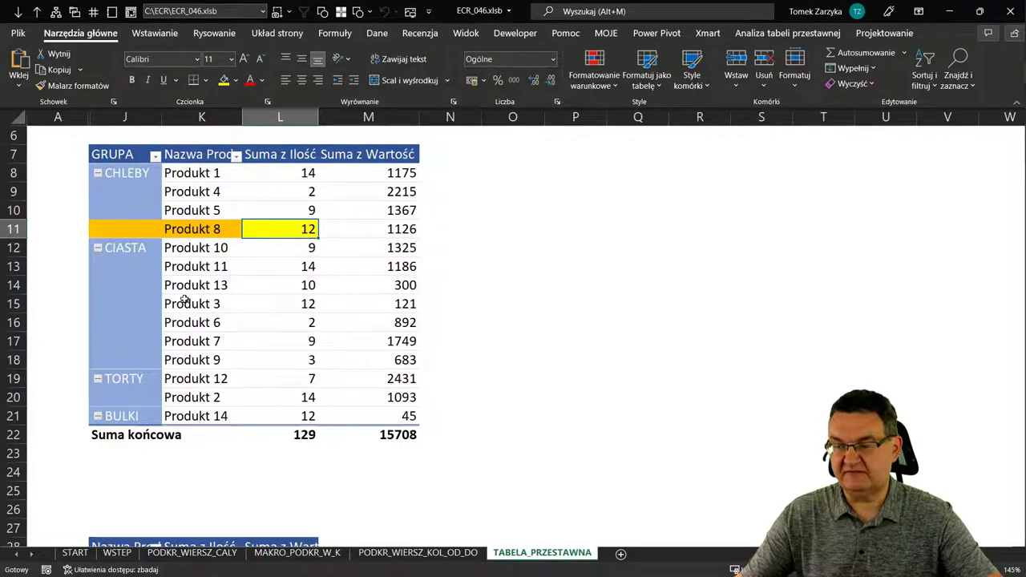
- Select quantities from Produkt 1 to Produkt 11, then step out to N10, N17, O17 and back to Produkt 7
{"action": "left_click_drag", "start_coordinate": [297, 176], "coordinate": [291, 259]}
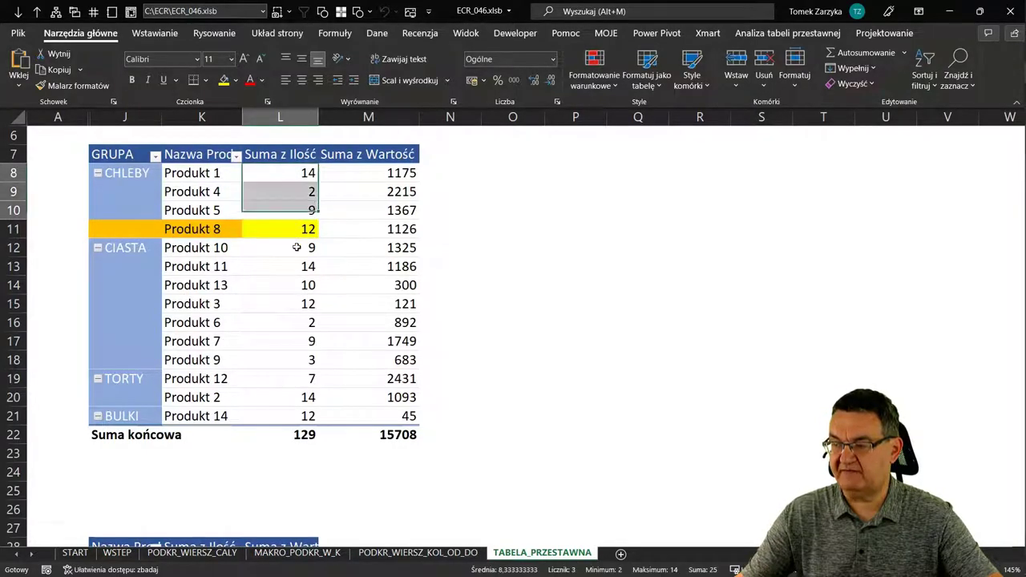
{"action": "left_click", "coordinate": [291, 259]}
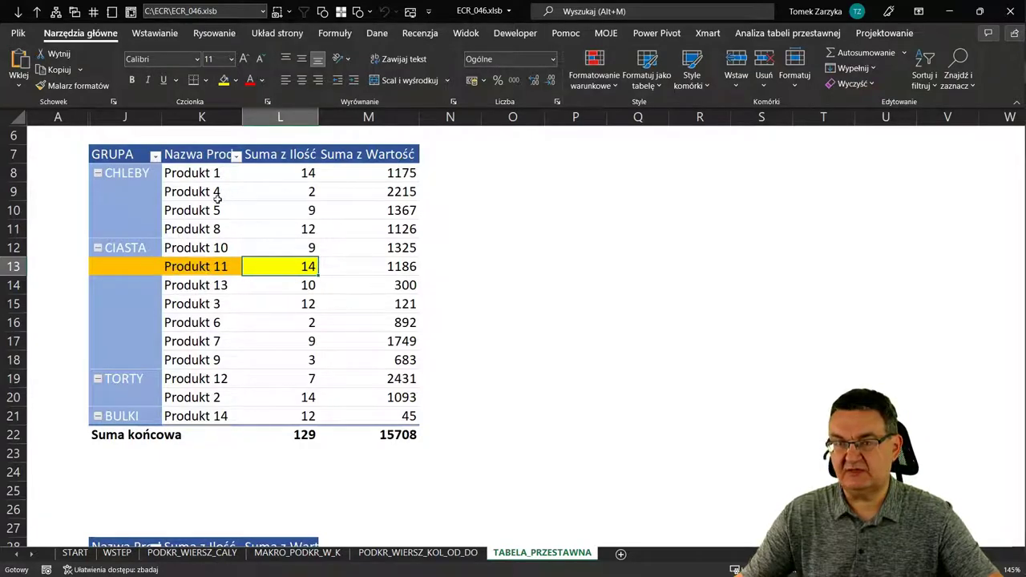
{"action": "mouse_move", "coordinate": [243, 213]}
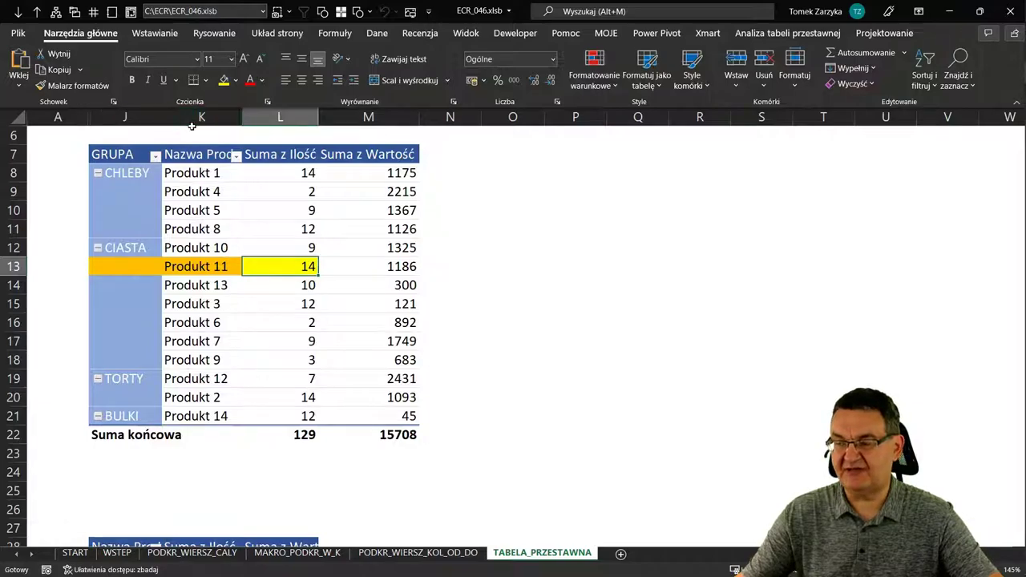
{"action": "left_click", "coordinate": [439, 218]}
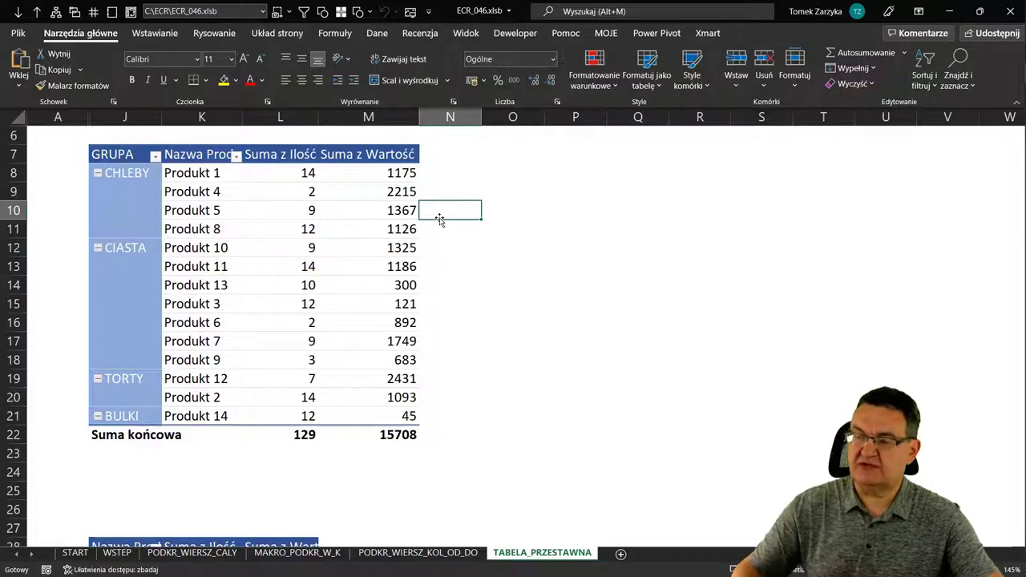
{"action": "key", "text": "Down"}
{"action": "key", "text": "Down"}
{"action": "key", "text": "Down"}
{"action": "key", "text": "Down"}
{"action": "key", "text": "Down"}
{"action": "key", "text": "Down"}
{"action": "key", "text": "Down"}
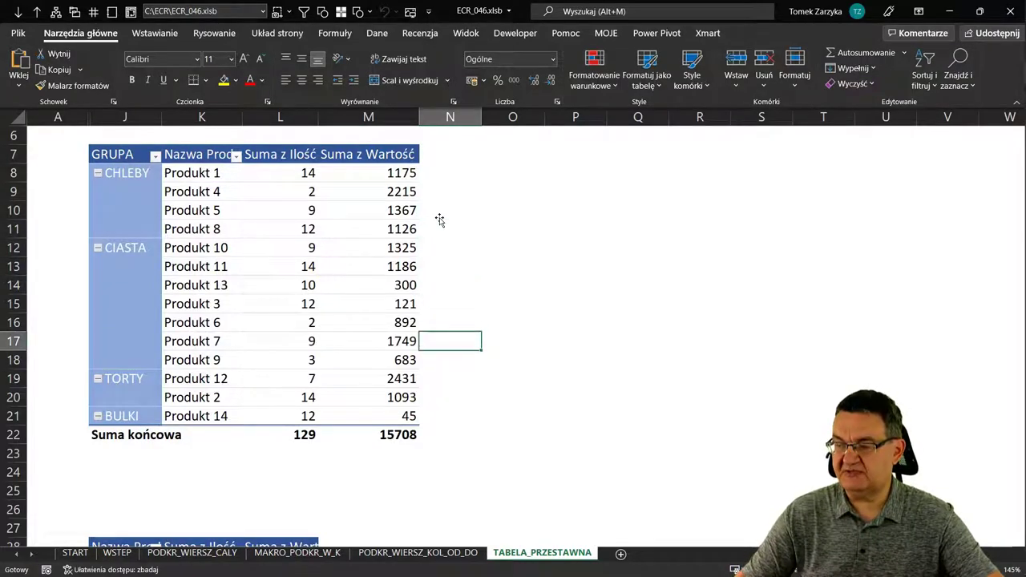
{"action": "key", "text": "Right"}
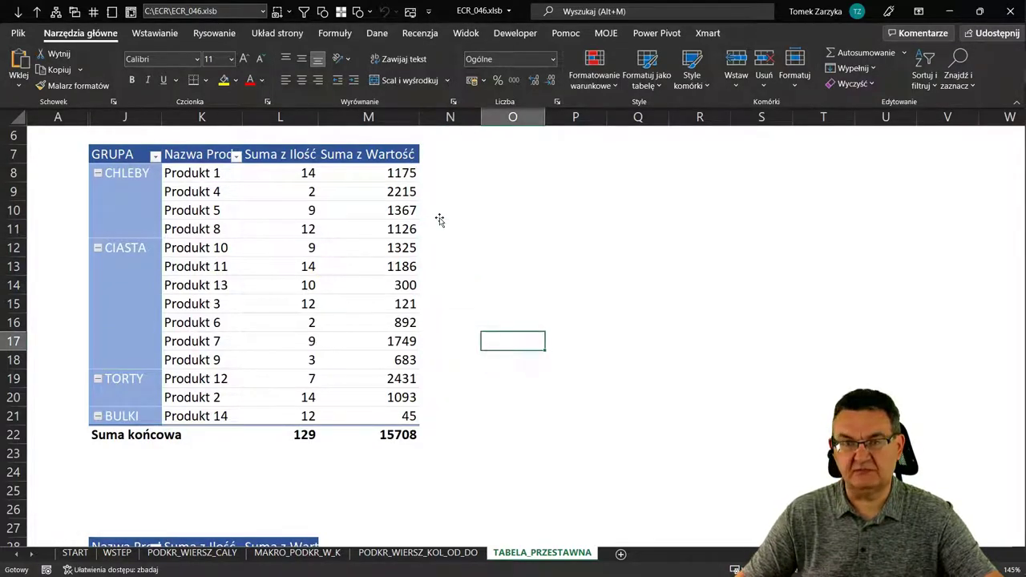
{"action": "key", "text": "Left"}
{"action": "key", "text": "Left"}
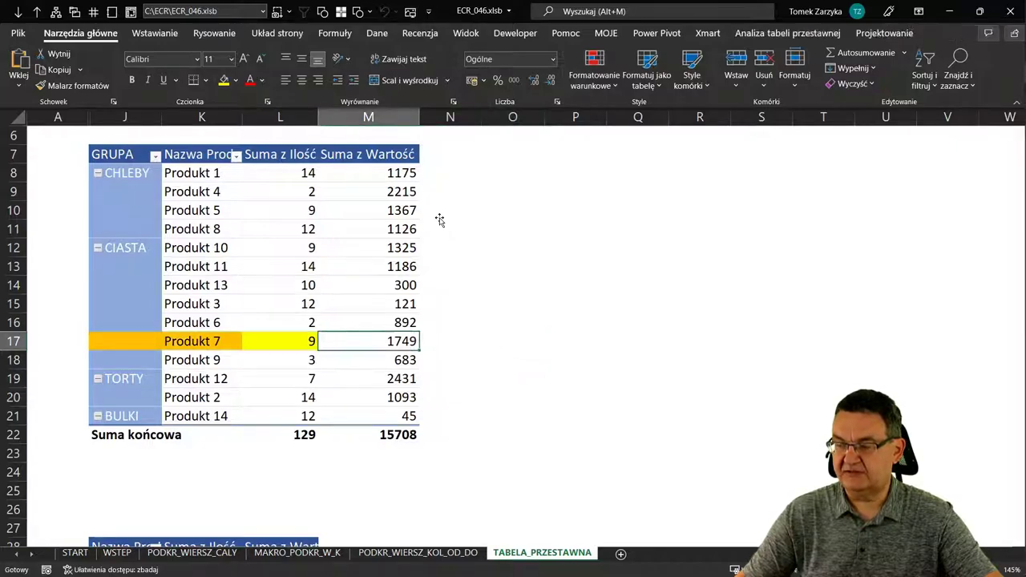
- Alternate the Produkt 10 and 12 rows between lower and upper pivots, then select N9 outside them
{"action": "scroll", "coordinate": [439, 220], "scroll_direction": "down", "scroll_amount": 2}
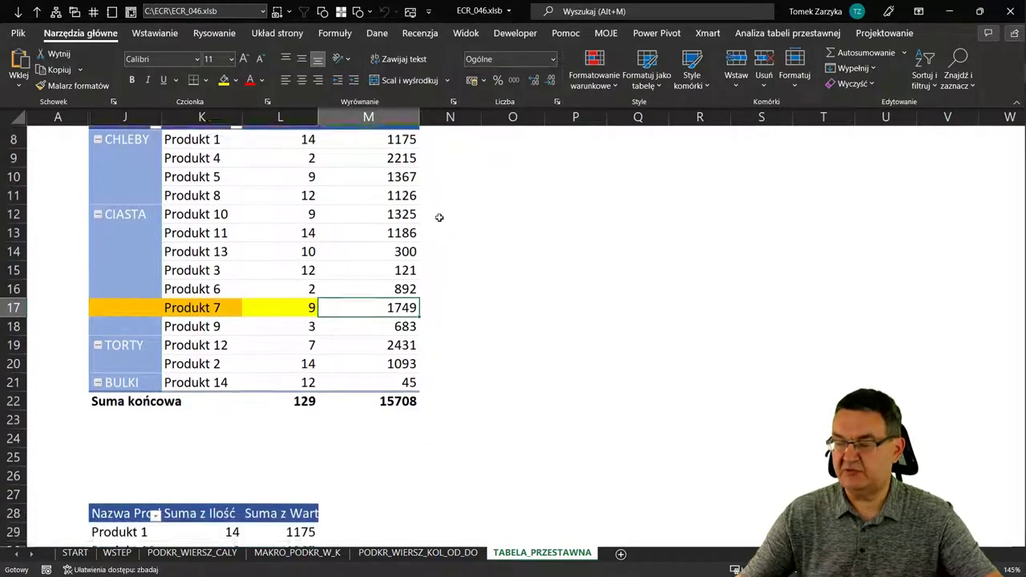
{"action": "scroll", "coordinate": [439, 218], "scroll_direction": "down", "scroll_amount": 1}
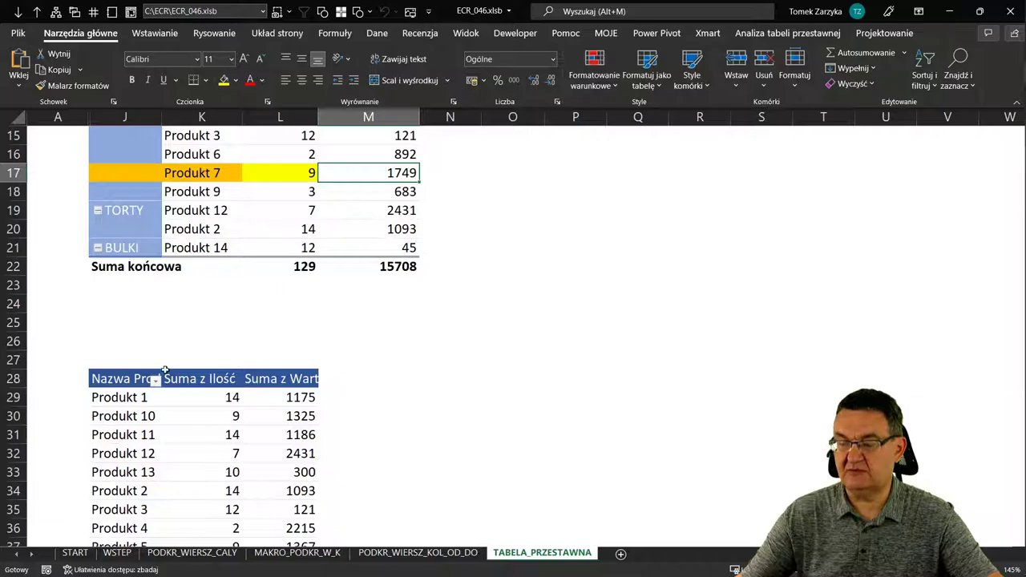
{"action": "left_click", "coordinate": [201, 412]}
{"action": "left_click", "coordinate": [219, 211]}
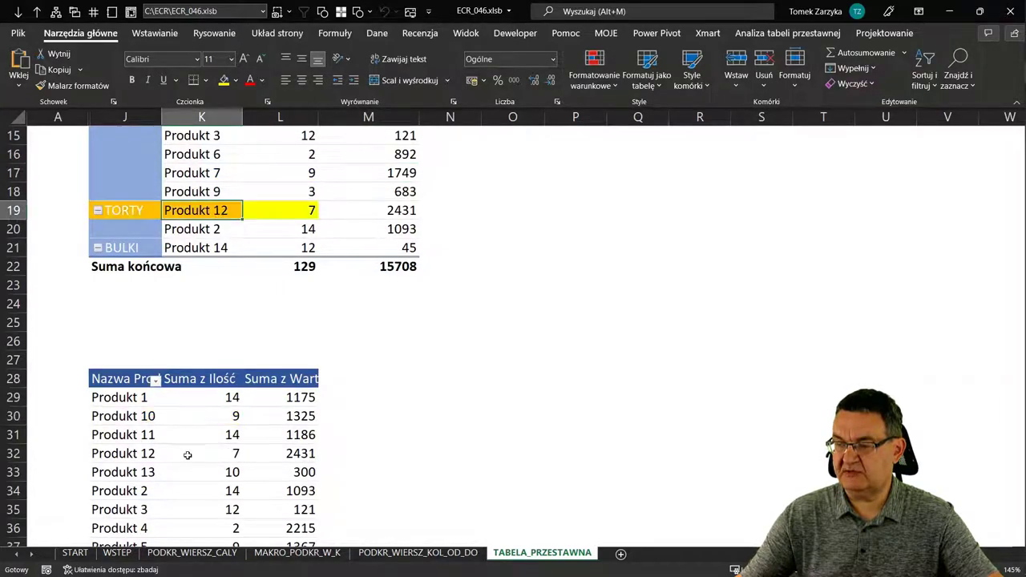
{"action": "left_click", "coordinate": [188, 454]}
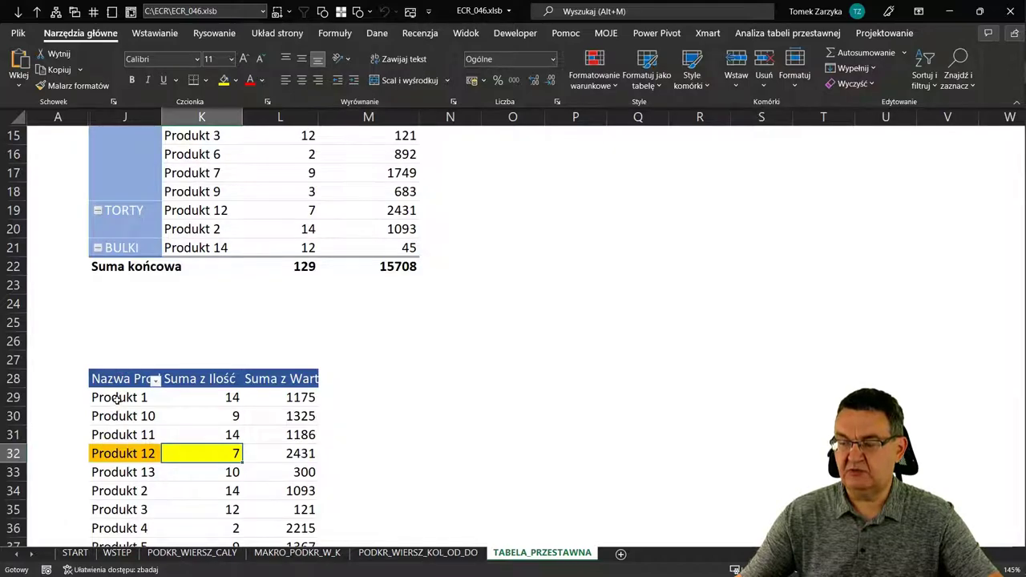
{"action": "left_click", "coordinate": [291, 210]}
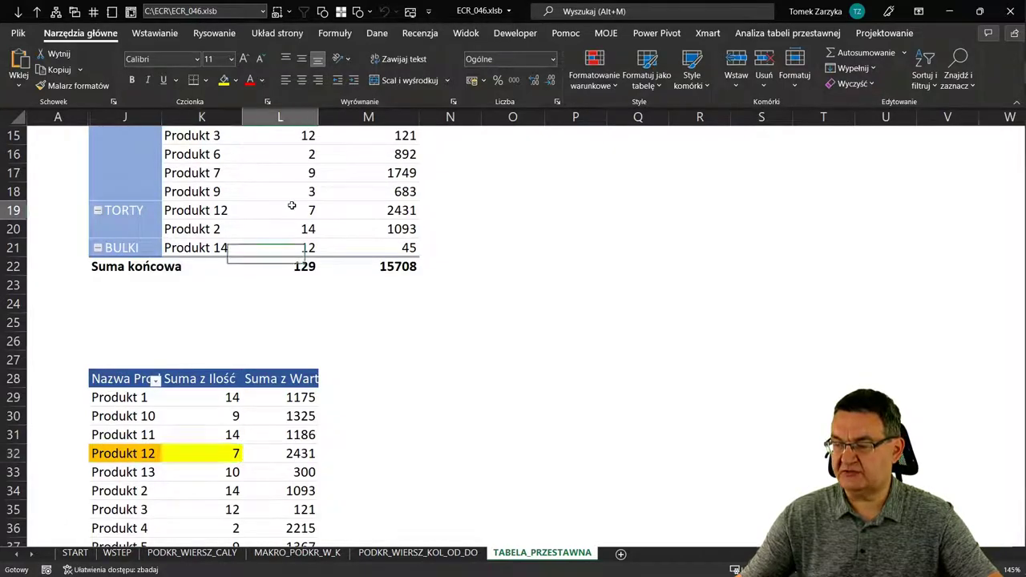
{"action": "scroll", "coordinate": [271, 267], "scroll_direction": "up", "scroll_amount": 3}
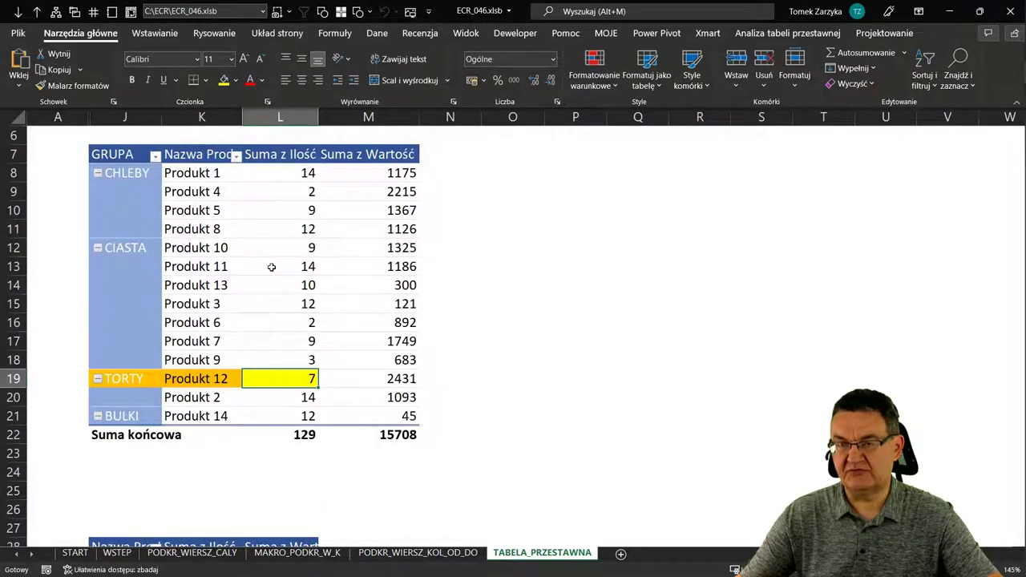
{"action": "left_click", "coordinate": [464, 196]}
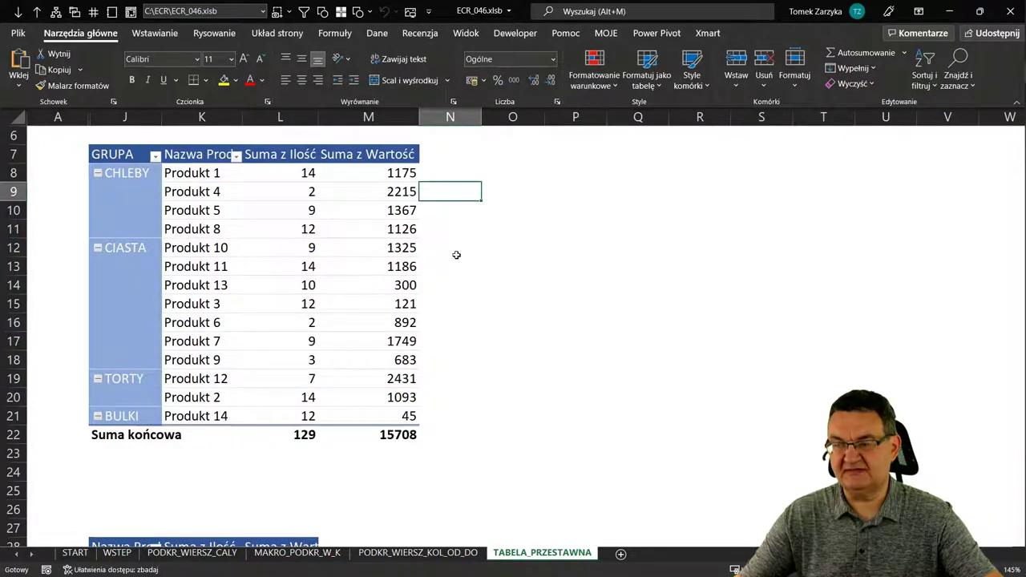
- Delete the duplicate sheet-scoped wrw name in Name Manager
{"action": "left_click", "coordinate": [335, 33]}
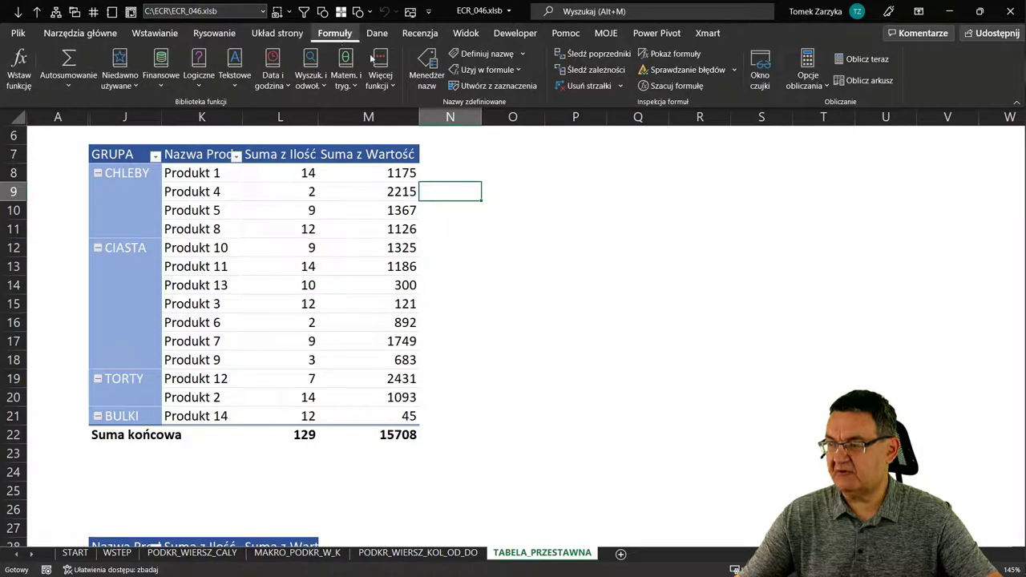
{"action": "left_click", "coordinate": [425, 80]}
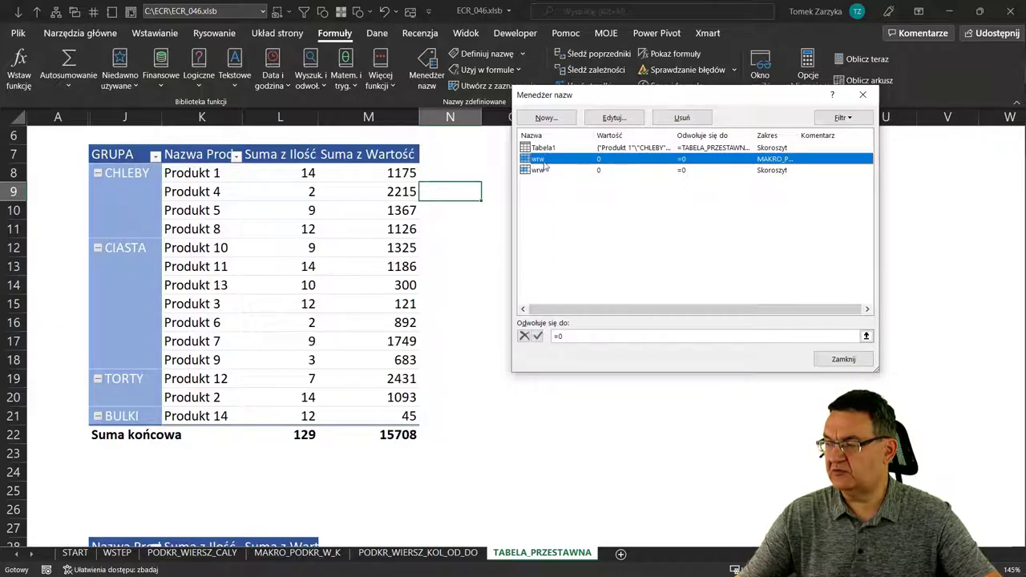
{"action": "left_click", "coordinate": [544, 171]}
{"action": "left_click", "coordinate": [548, 160]}
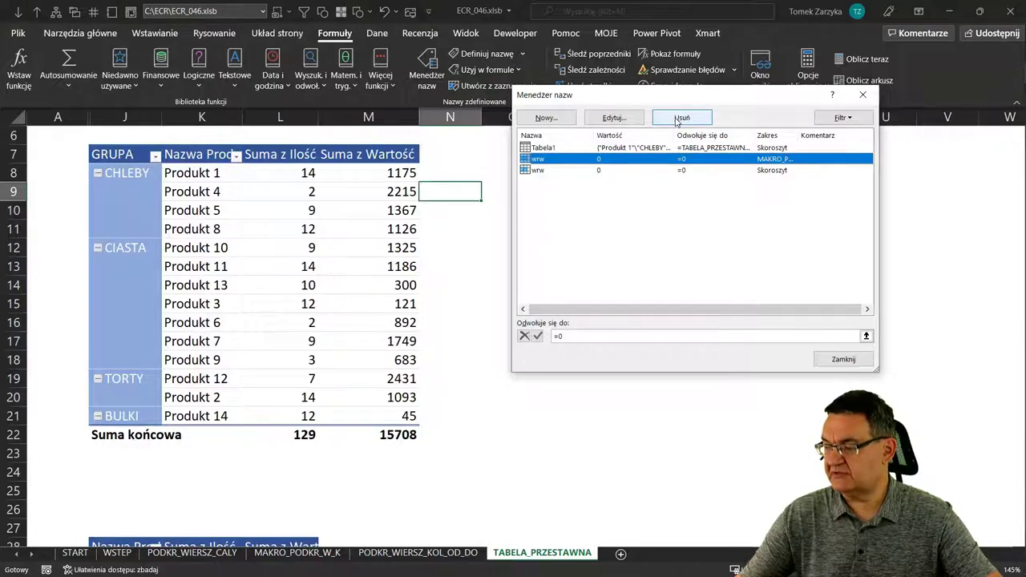
{"action": "left_click", "coordinate": [680, 119]}
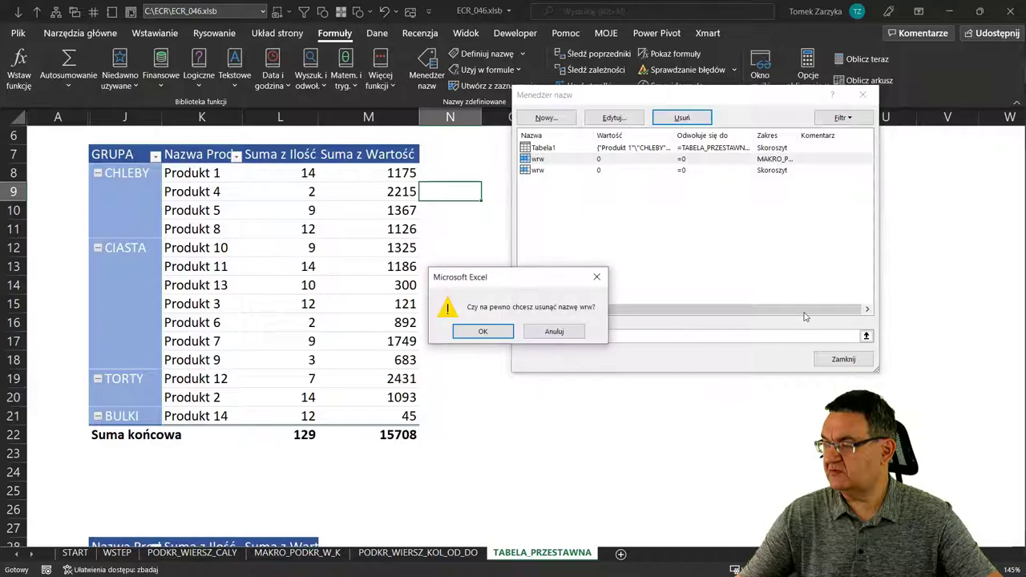
{"action": "left_click", "coordinate": [485, 332]}
{"action": "left_click", "coordinate": [843, 359]}
- Test the pivot row highlight by moving the active cell down to the Produkt 10 row
{"action": "left_click", "coordinate": [360, 233]}
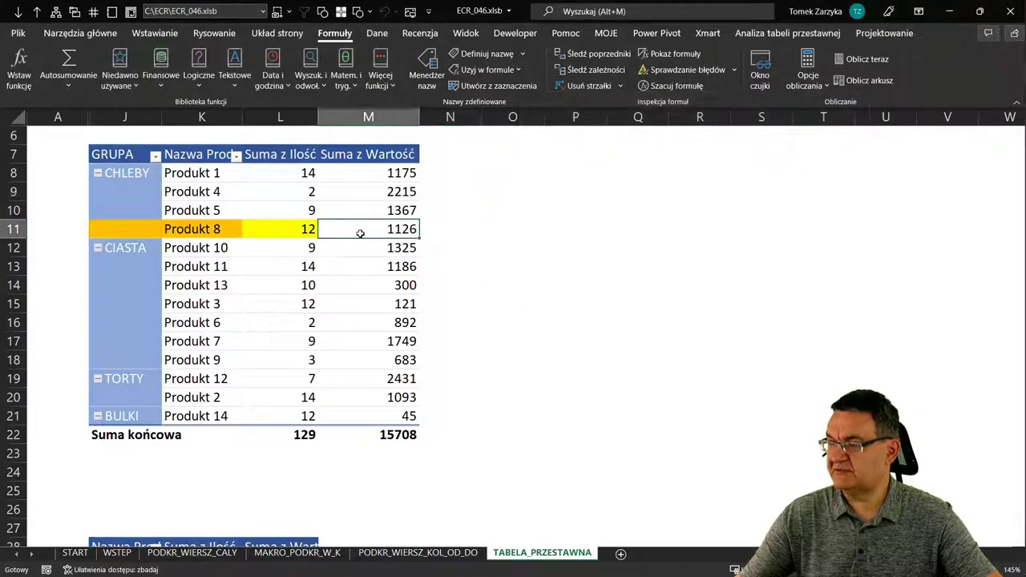
{"action": "key", "text": "Up"}
{"action": "key", "text": "Up"}
{"action": "key", "text": "Down"}
{"action": "key", "text": "Down"}
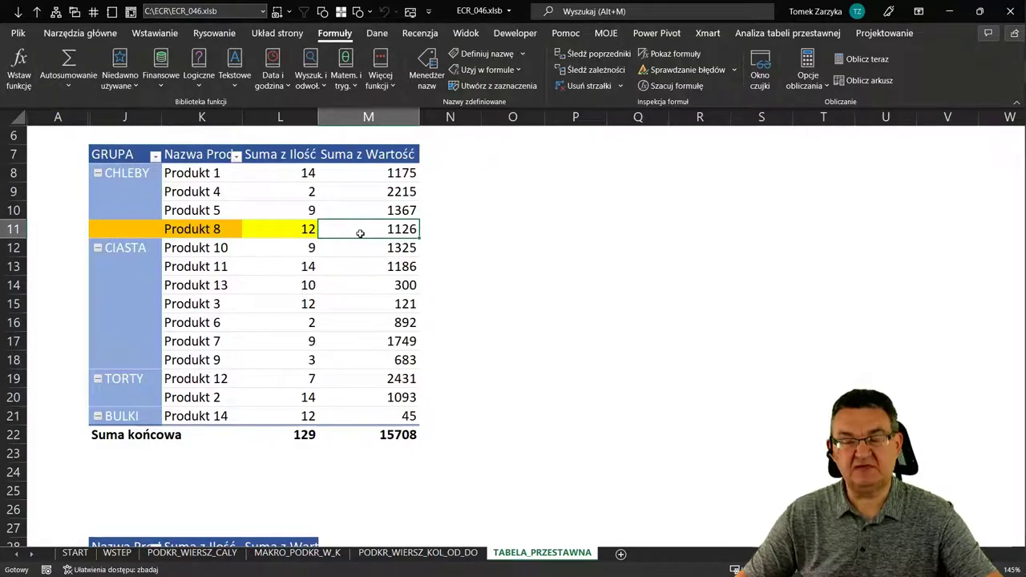
{"action": "key", "text": "Down"}
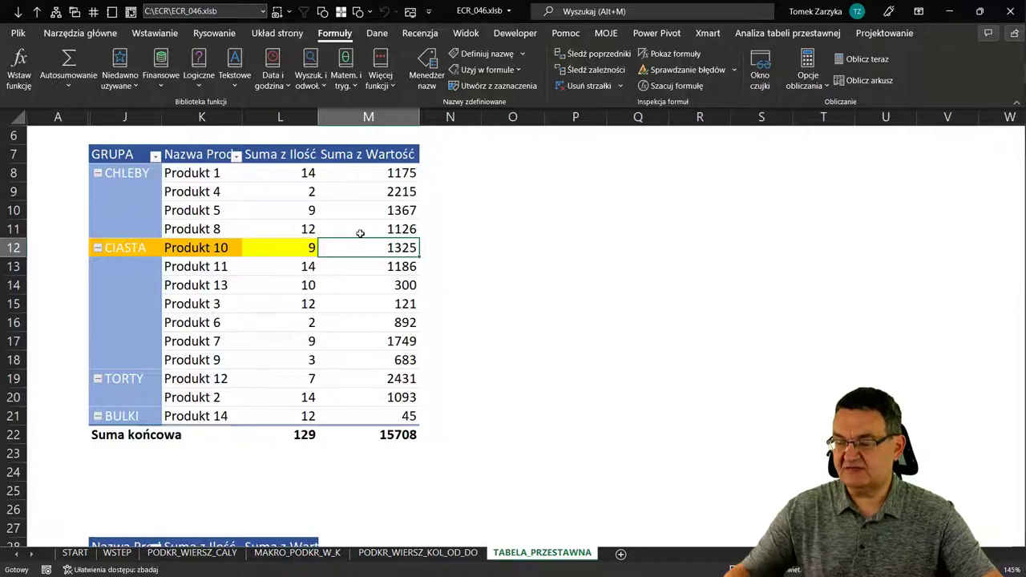
- Review the TABELA_PRZESTAWNA sheet's Worksheet_SelectionChange code that sets wrw to ActiveCell.Row, or 0
{"action": "right_click", "coordinate": [513, 555]}
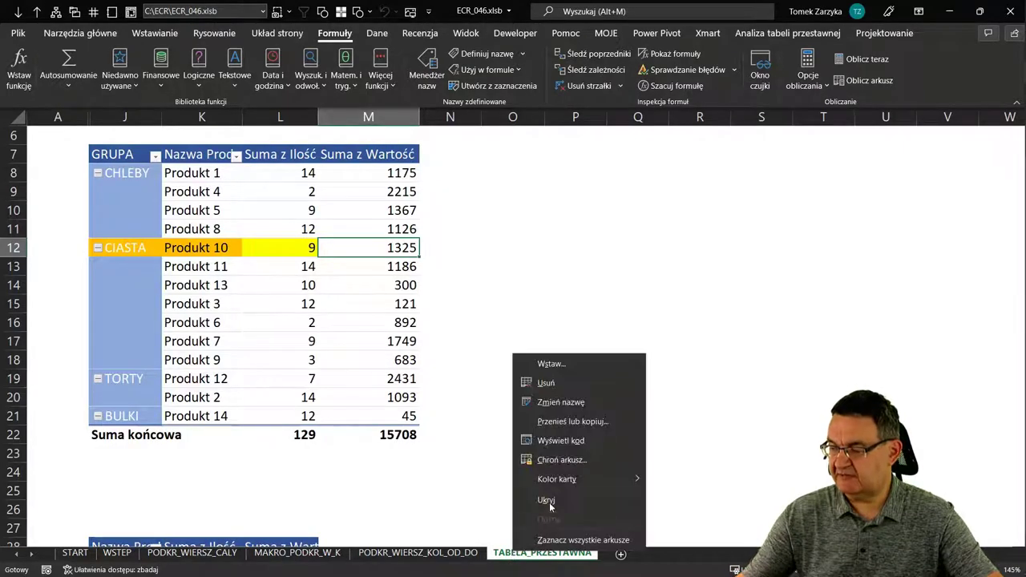
{"action": "left_click", "coordinate": [561, 441]}
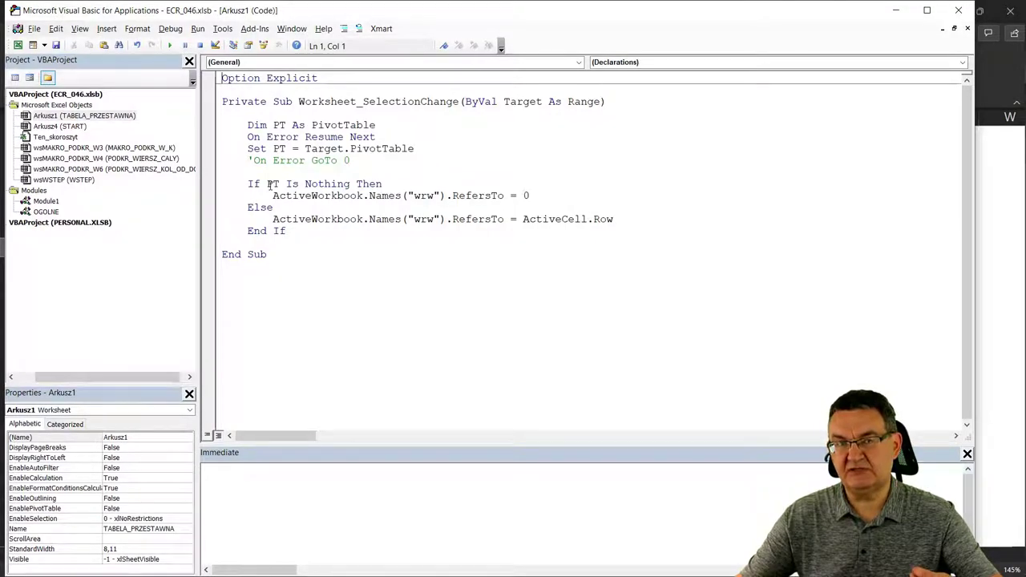
{"action": "double_click", "coordinate": [423, 195]}
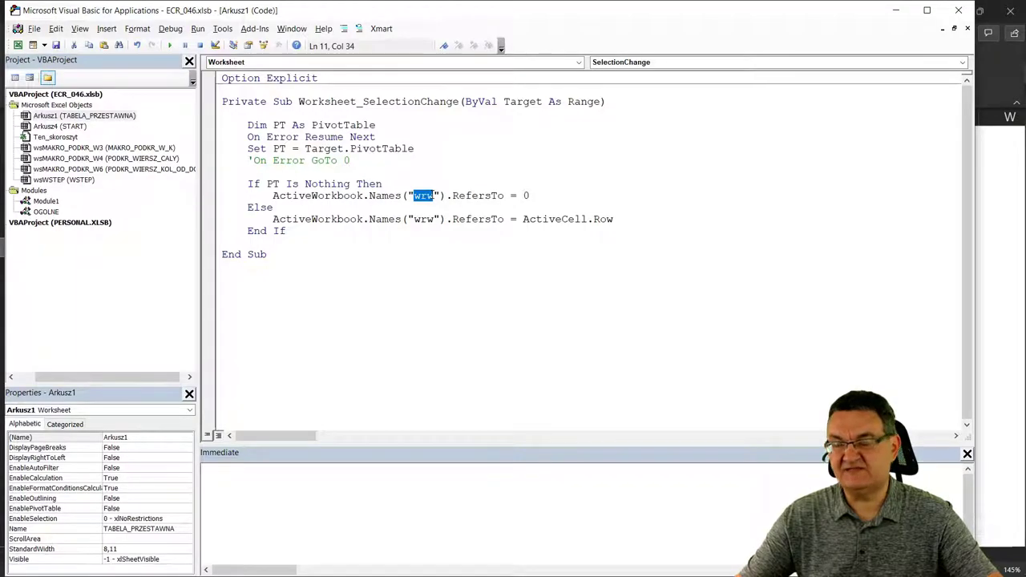
{"action": "left_click", "coordinate": [524, 196]}
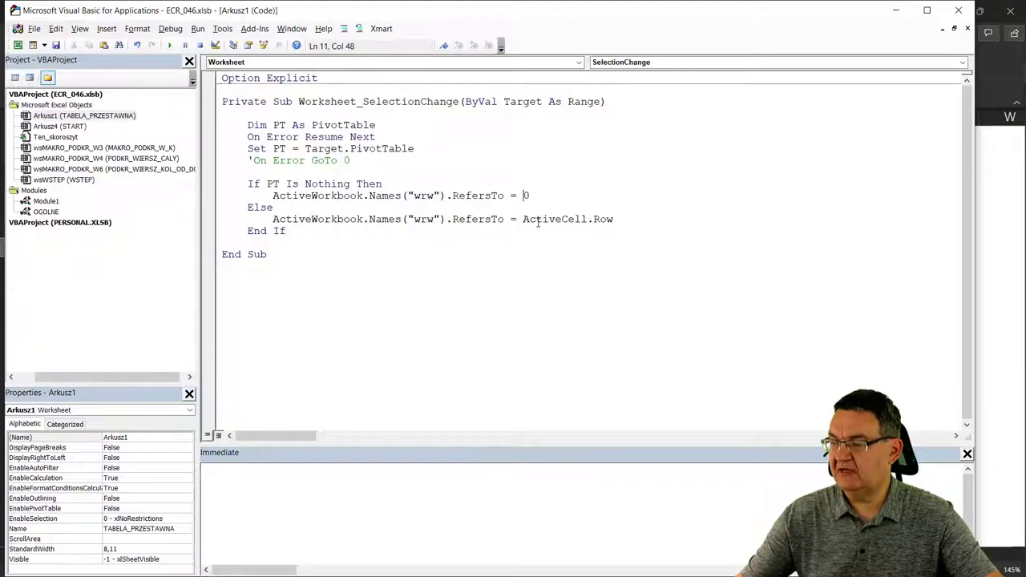
{"action": "left_click_drag", "start_coordinate": [522, 219], "coordinate": [602, 225]}
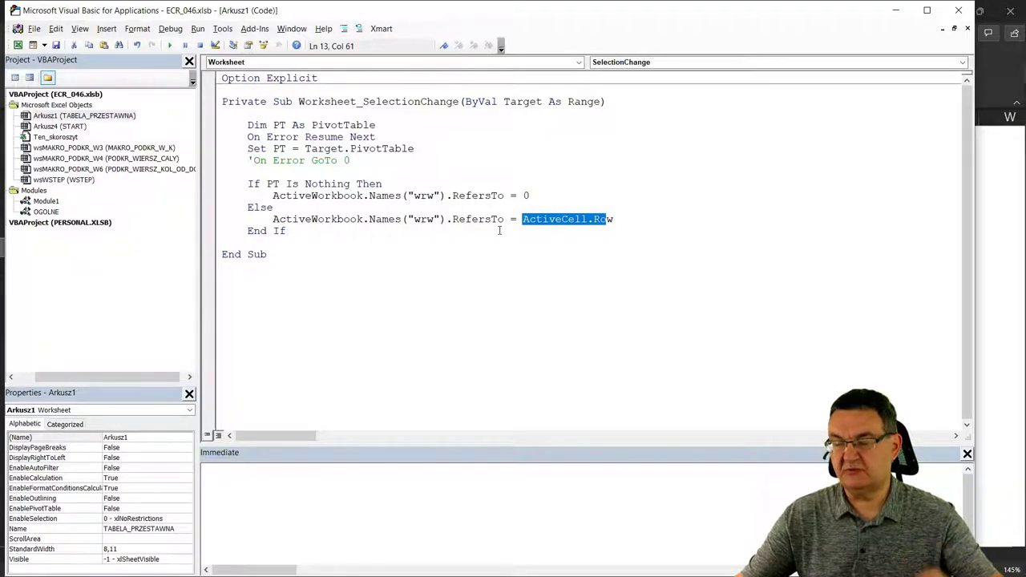
- Return to the workbook and select the Produkt 5 row in the pivot table
{"action": "key", "text": "alt+F11"}
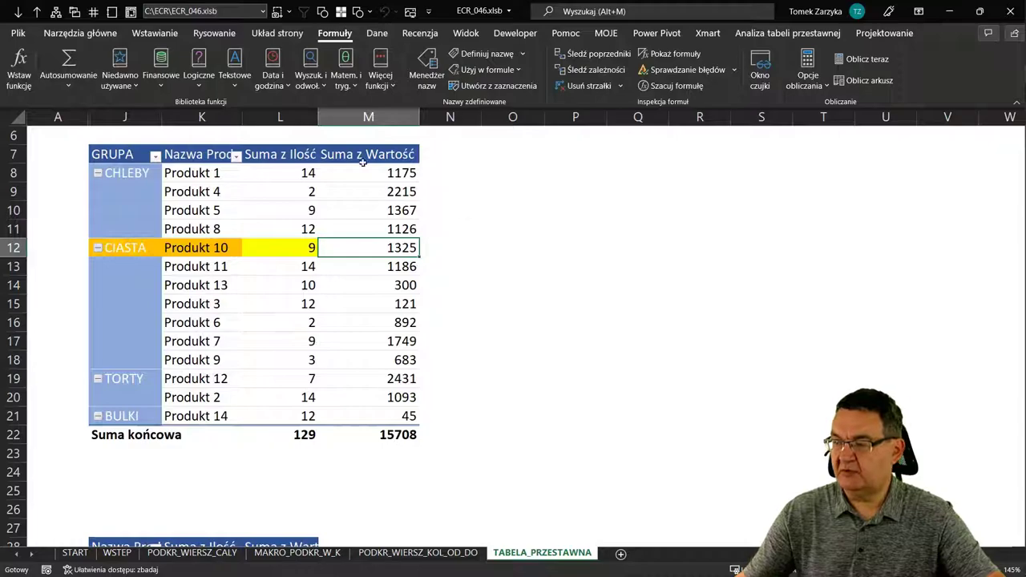
{"action": "left_click", "coordinate": [325, 210]}
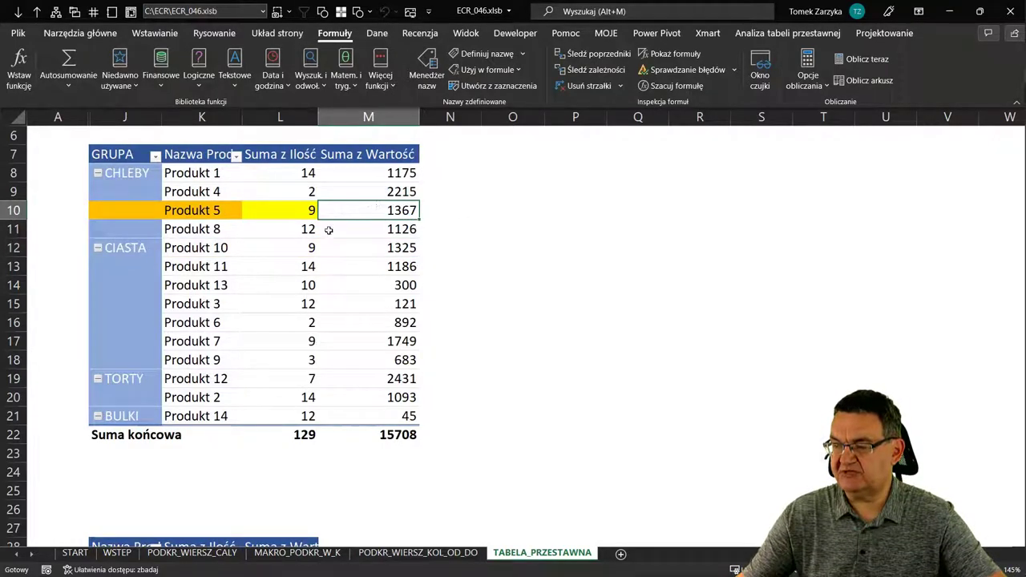
{"action": "mouse_move", "coordinate": [345, 244]}
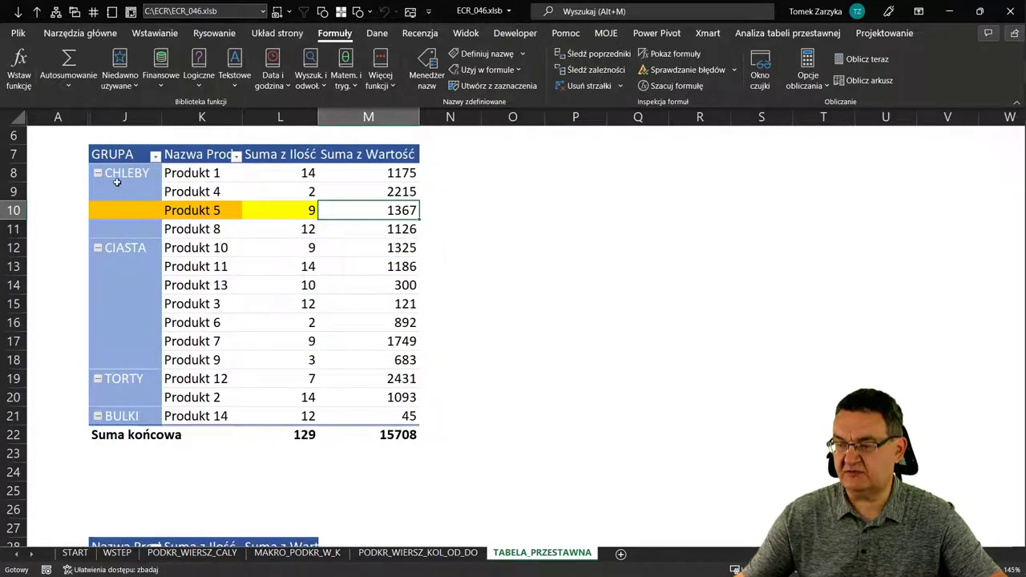
- Check wrw's value in Name Manager, then select the Produkt 7 row
{"action": "left_click", "coordinate": [428, 79]}
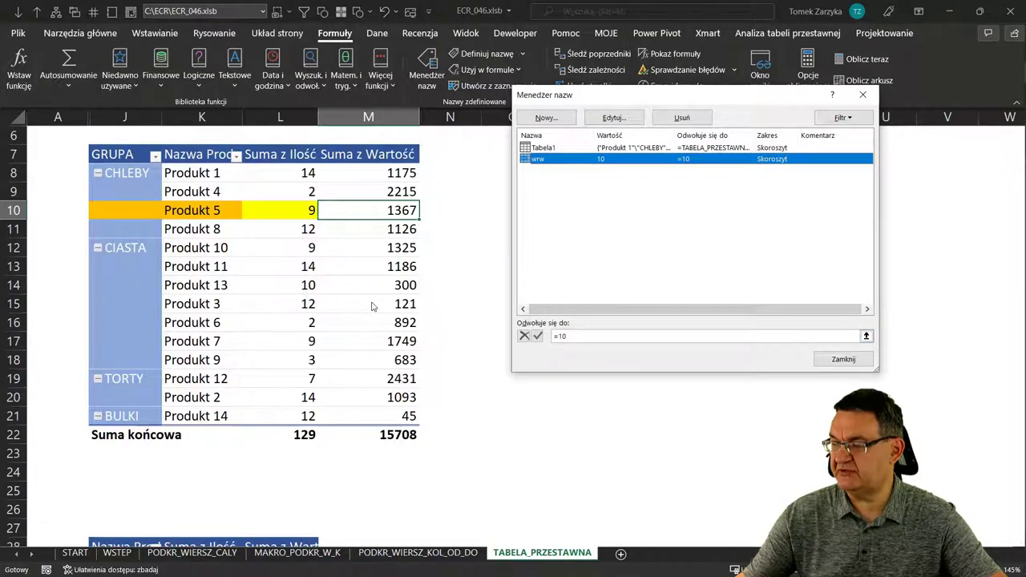
{"action": "left_click", "coordinate": [843, 358]}
{"action": "left_click", "coordinate": [345, 347]}
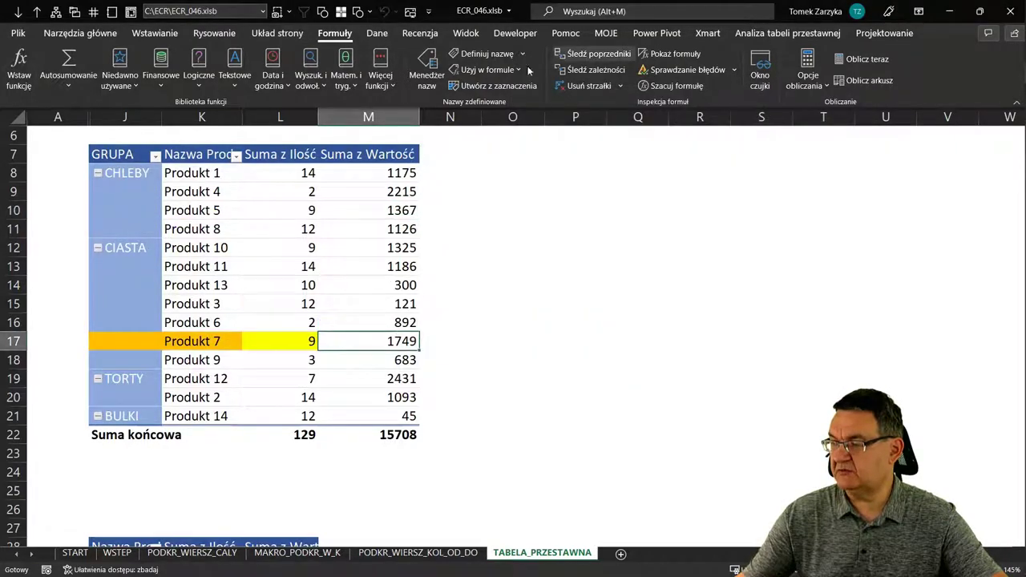
{"action": "left_click", "coordinate": [487, 54]}
{"action": "key", "text": "Escape"}
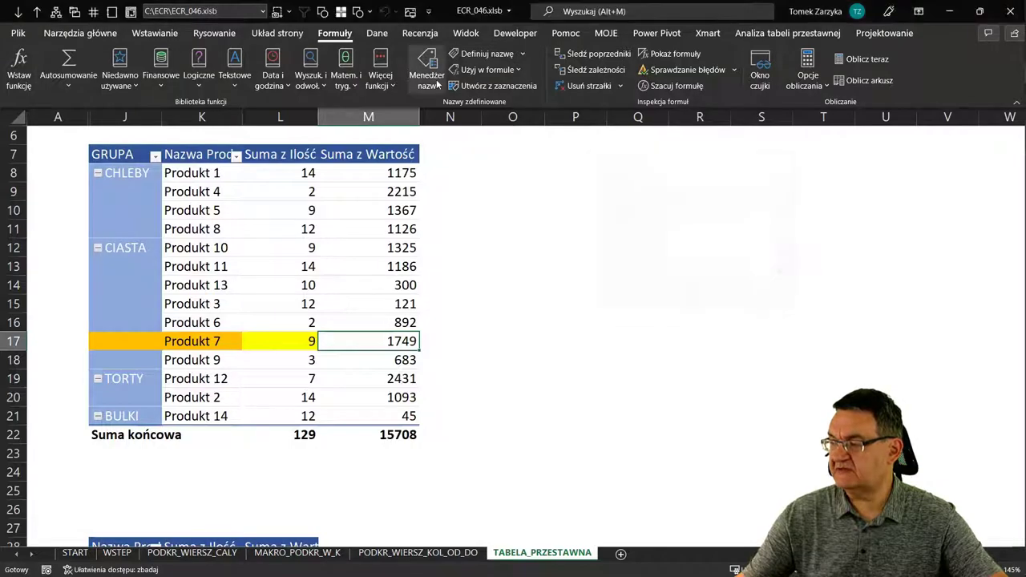
- Recheck wrw in Name Manager, then select the Produkt 5 and Produkt 1 quantity cells
{"action": "left_click", "coordinate": [427, 72]}
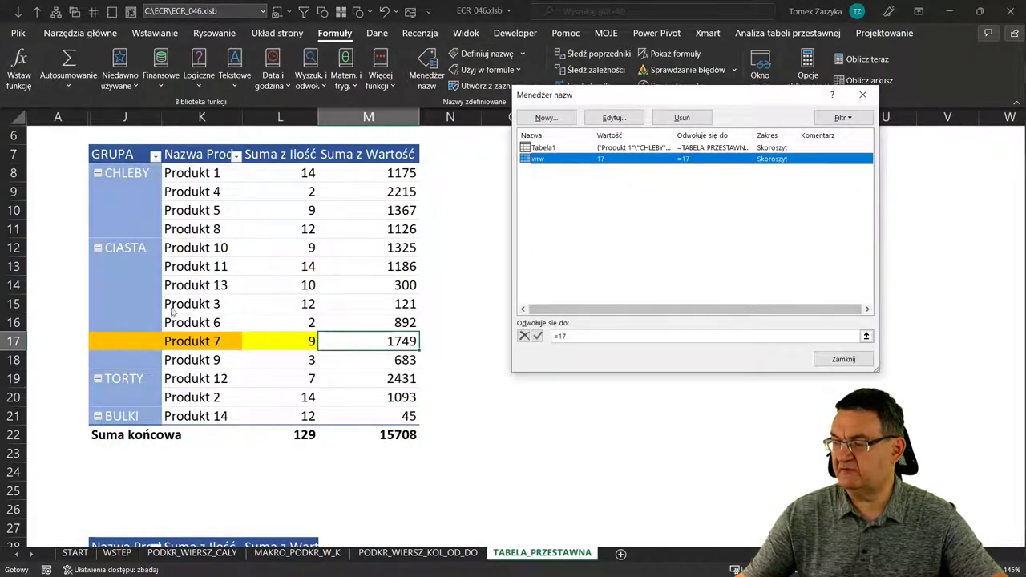
{"action": "left_click", "coordinate": [838, 359]}
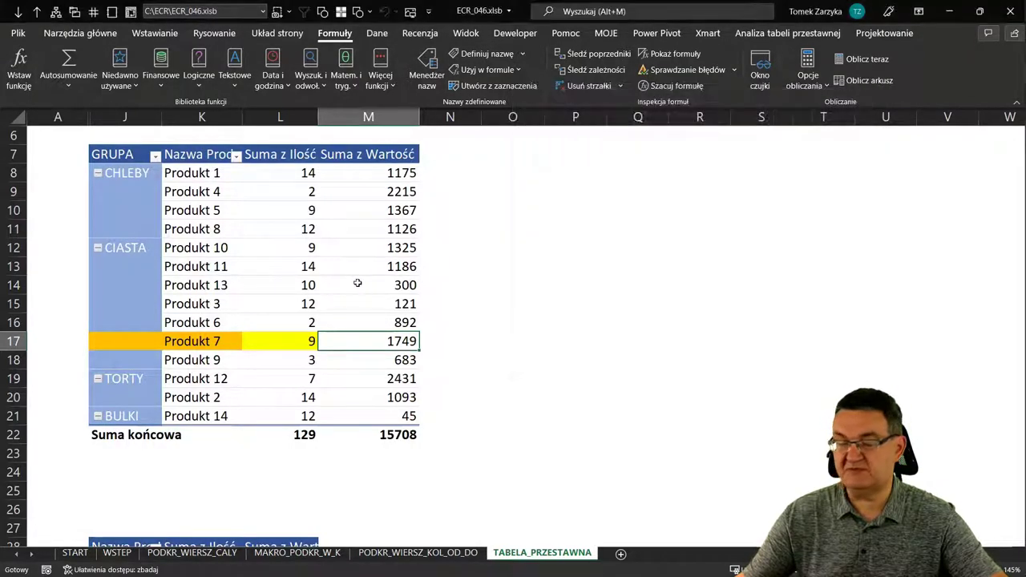
{"action": "left_click", "coordinate": [311, 210]}
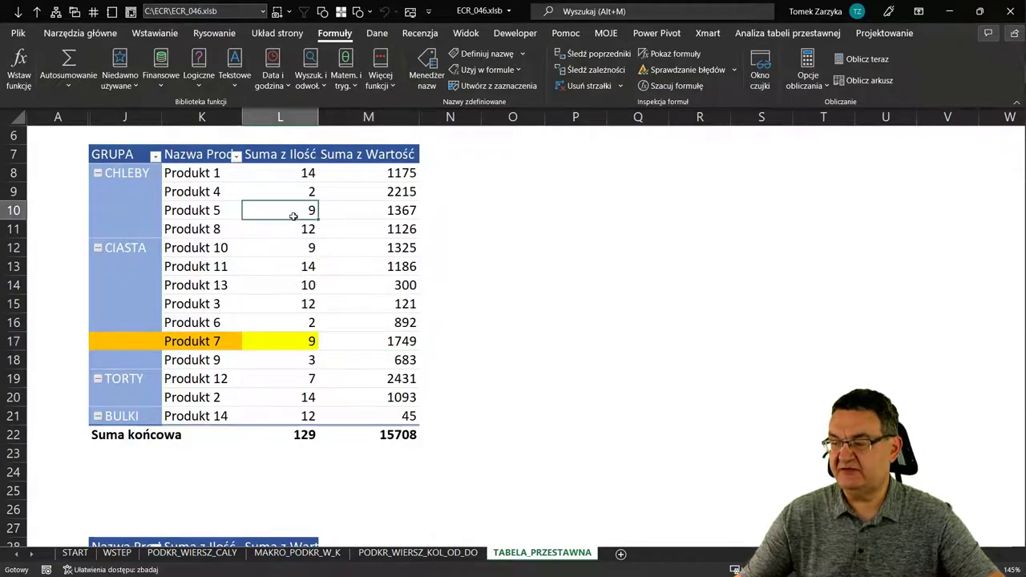
{"action": "left_click", "coordinate": [307, 173]}
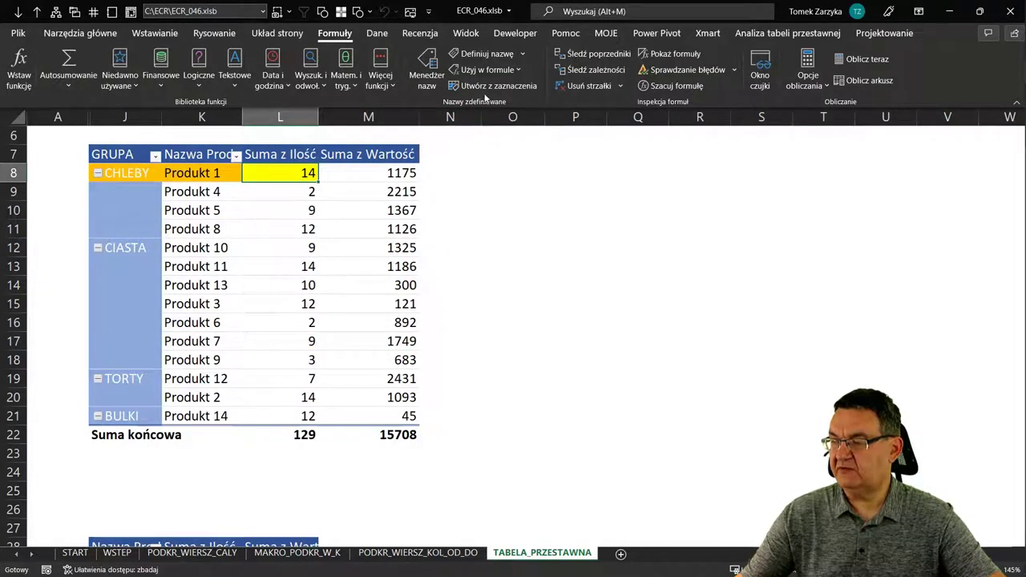
{"action": "left_click", "coordinate": [80, 32]}
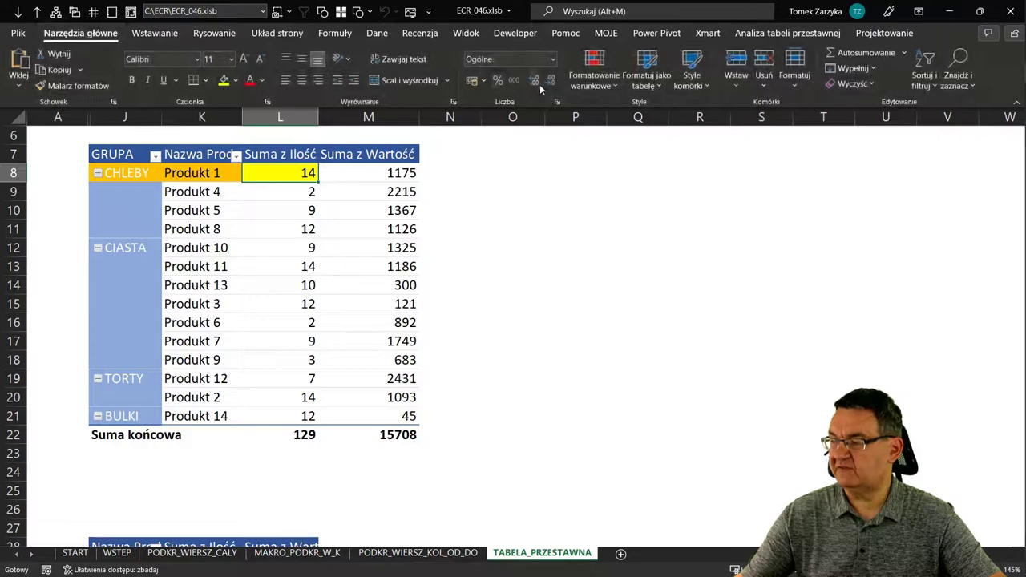
- Inspect the yellow =WIERSZ(L8)=wrw rule in the Conditional Formatting Rules Manager without changing it
{"action": "left_click", "coordinate": [595, 68]}
{"action": "left_click", "coordinate": [639, 312]}
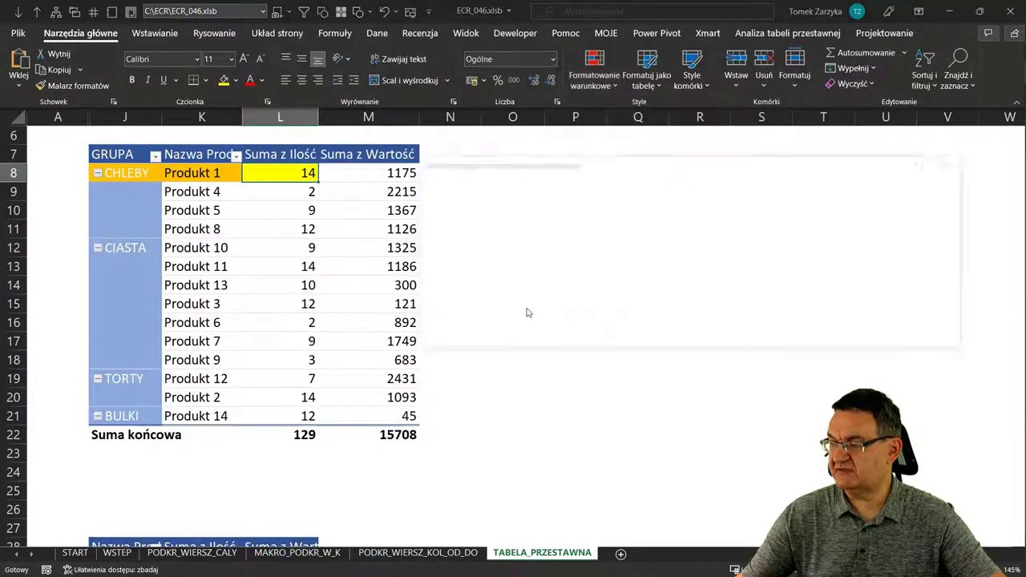
{"action": "left_click", "coordinate": [477, 238]}
{"action": "left_click", "coordinate": [538, 206]}
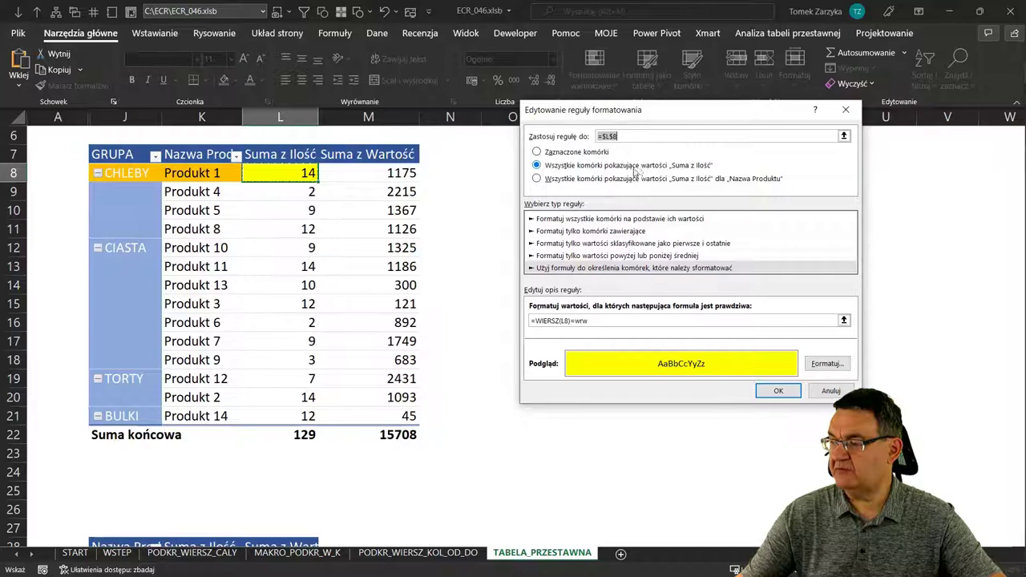
{"action": "left_click", "coordinate": [601, 320]}
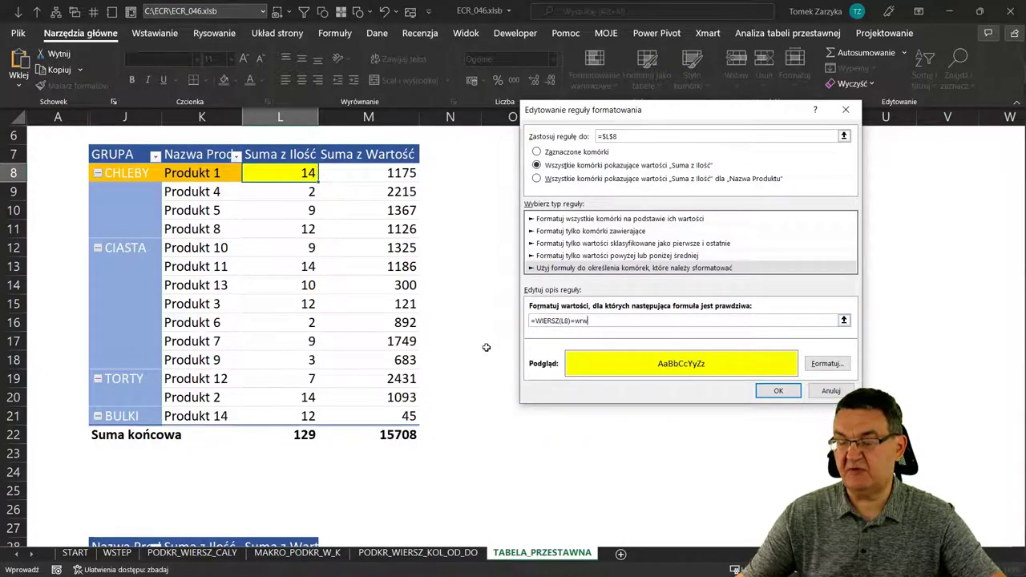
{"action": "left_click", "coordinate": [833, 392]}
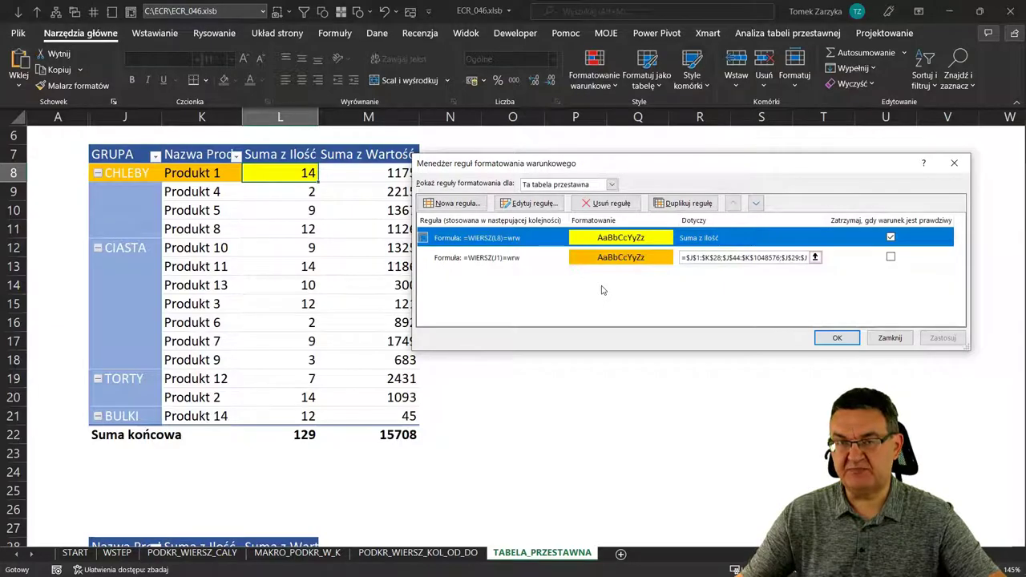
- Inspect the orange =WIERSZ(J1)=wrw rule and the ranges it applies to
{"action": "left_click", "coordinate": [505, 261]}
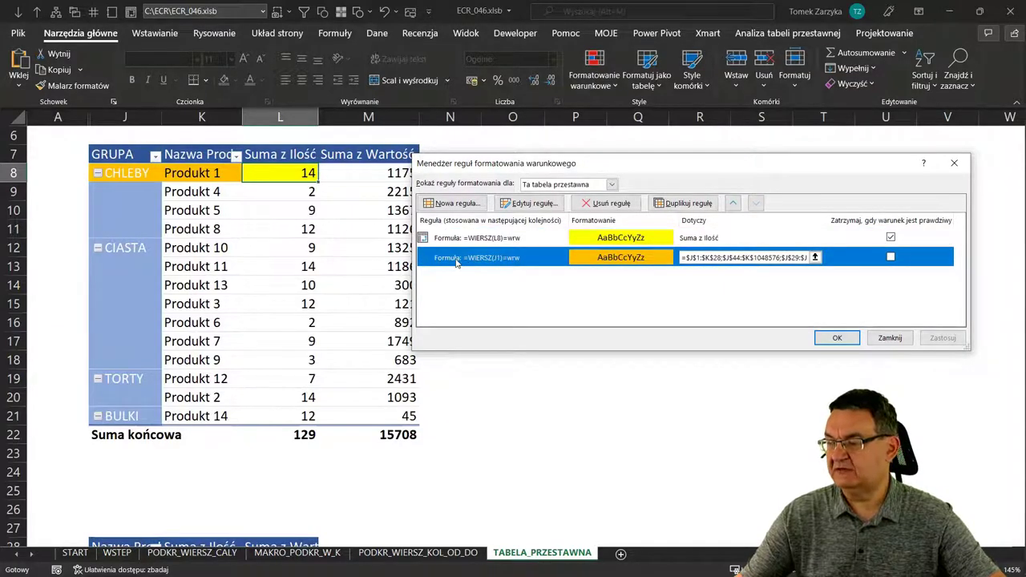
{"action": "left_click", "coordinate": [529, 207]}
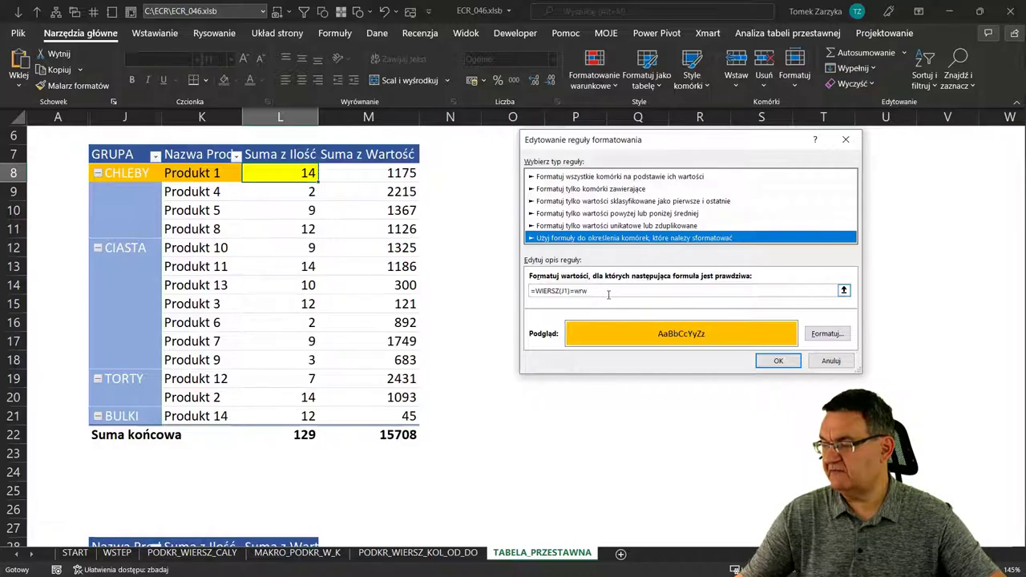
{"action": "left_click", "coordinate": [827, 362]}
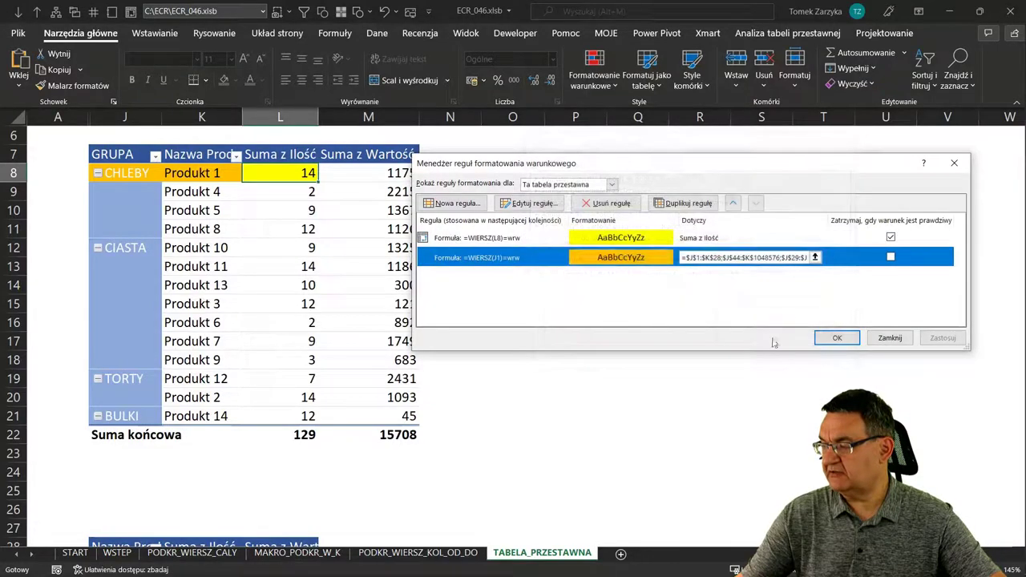
{"action": "left_click", "coordinate": [746, 256]}
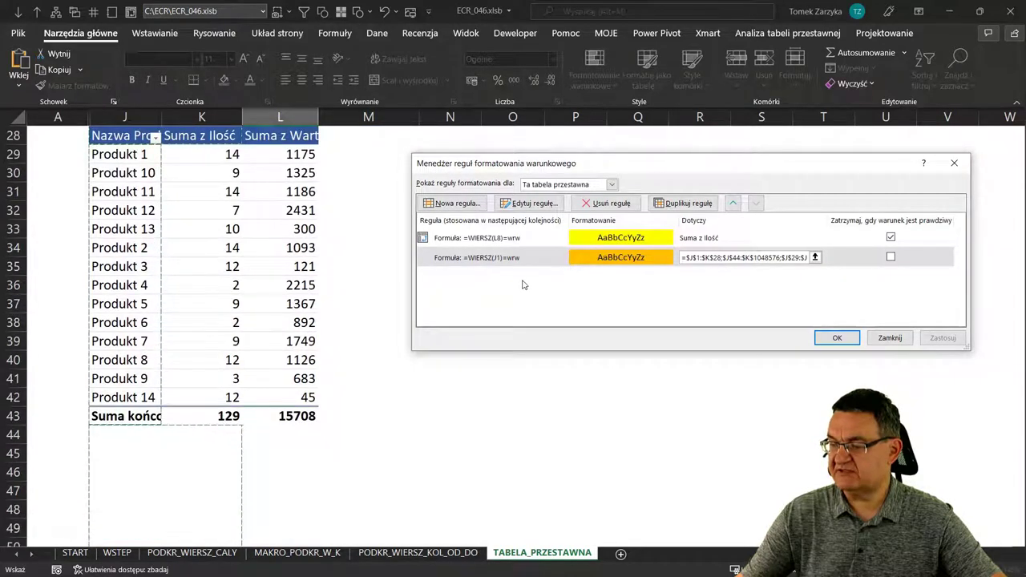
- Set the orange =WIERSZ(J1)=wrw rule to apply to =$J:$K, then test on Produkt 11's row
{"action": "scroll", "coordinate": [529, 277], "scroll_direction": "up", "scroll_amount": 7}
{"action": "scroll", "coordinate": [510, 282], "scroll_direction": "up", "scroll_amount": 1}
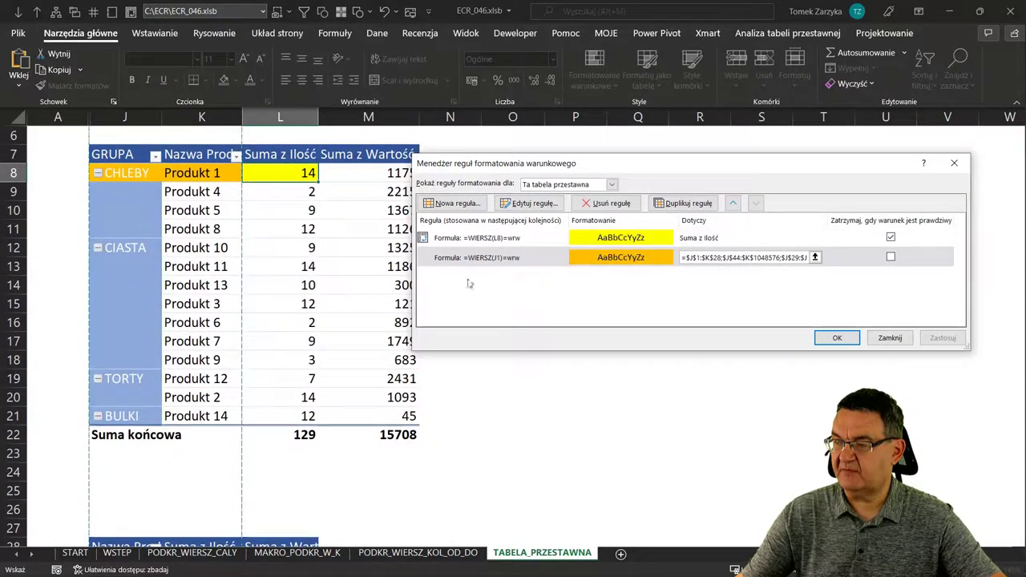
{"action": "left_click", "coordinate": [775, 258]}
{"action": "key", "text": "F2"}
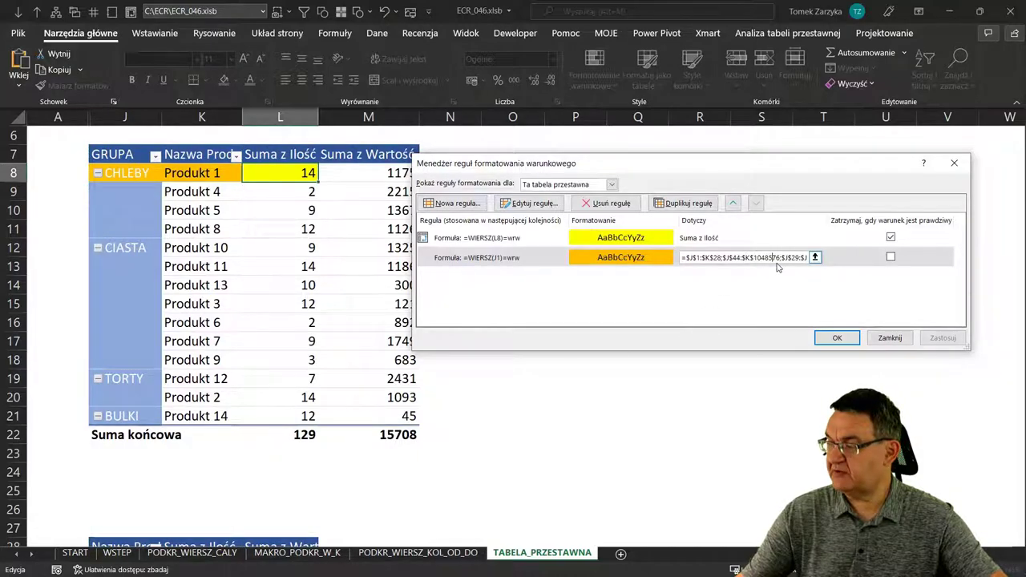
{"action": "key", "text": "End"}
{"action": "key", "text": "BackSpace"}
{"action": "key", "text": "BackSpace"}
{"action": "key", "text": "BackSpace"}
{"action": "key", "text": "BackSpace"}
{"action": "key", "text": "BackSpace"}
{"action": "key", "text": "BackSpace"}
{"action": "key", "text": "BackSpace"}
{"action": "key", "text": "BackSpace"}
{"action": "key", "text": "BackSpace"}
{"action": "key", "text": "BackSpace"}
{"action": "key", "text": "BackSpace"}
{"action": "key", "text": "BackSpace"}
{"action": "key", "text": "BackSpace"}
{"action": "key", "text": "BackSpace"}
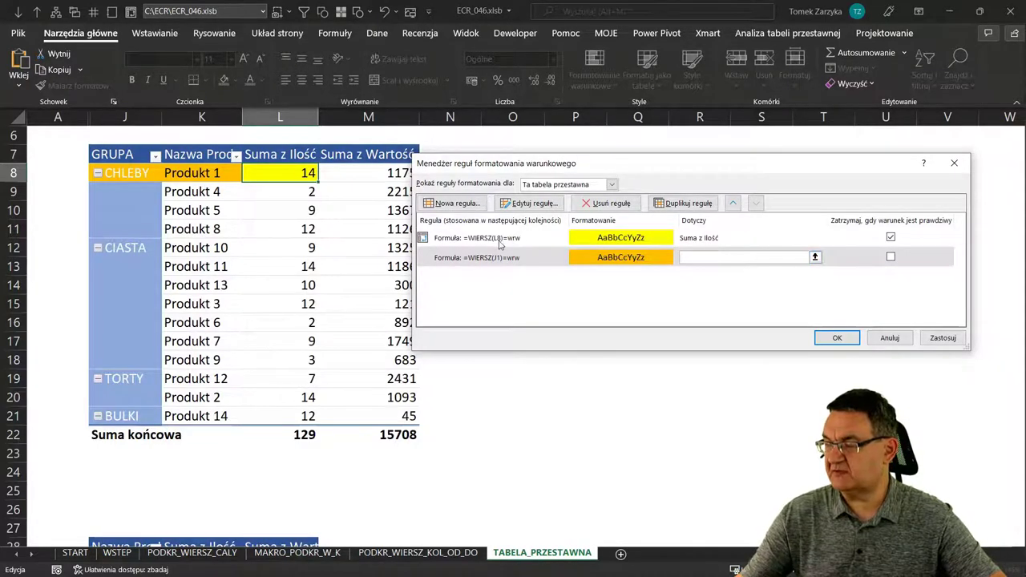
{"action": "left_click_drag", "start_coordinate": [124, 117], "coordinate": [201, 117]}
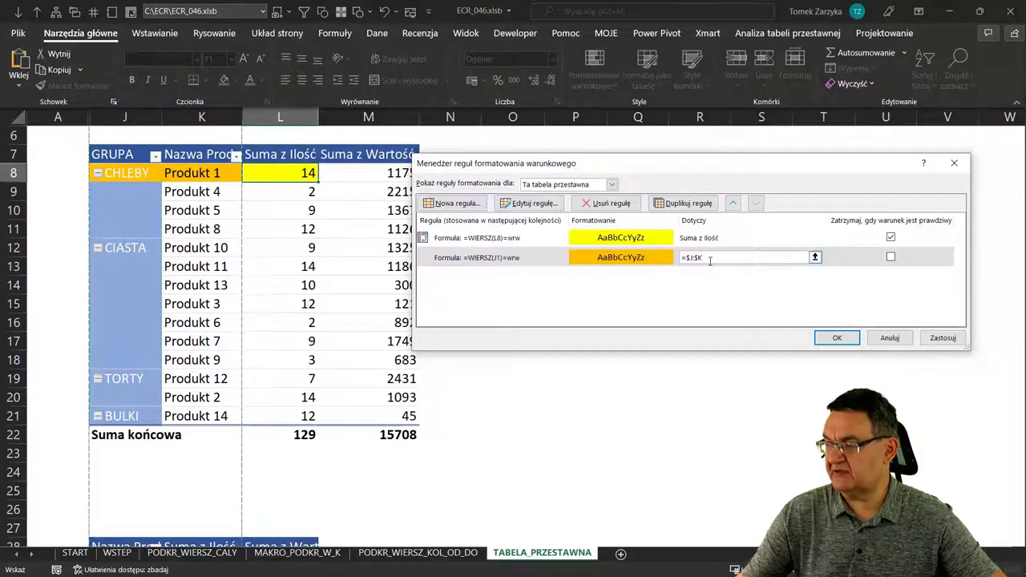
{"action": "left_click", "coordinate": [938, 338]}
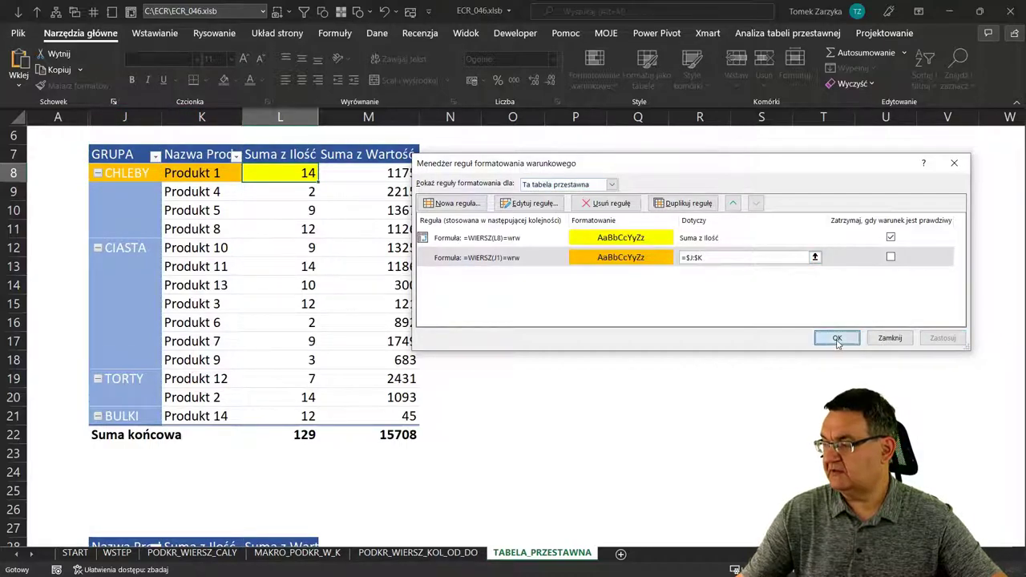
{"action": "left_click", "coordinate": [829, 337]}
{"action": "left_click", "coordinate": [306, 265]}
- Scroll to the second pivot table at row 28 and select its Produkt 10 and Produkt 6 rows
{"action": "key", "text": "Up"}
{"action": "key", "text": "Up"}
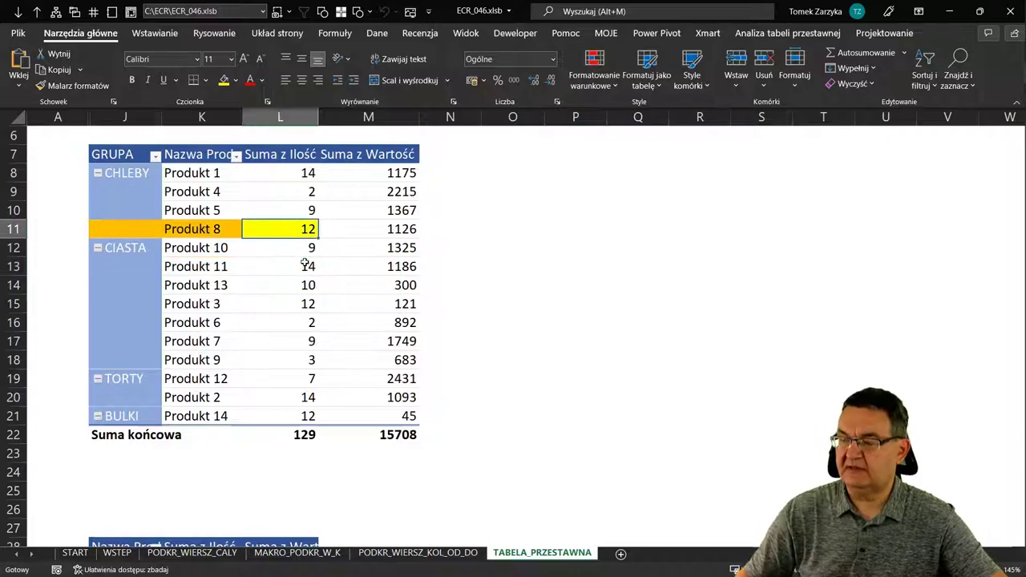
{"action": "key", "text": "Up"}
{"action": "key", "text": "Left"}
{"action": "key", "text": "Left"}
{"action": "scroll", "coordinate": [220, 238], "scroll_direction": "down", "scroll_amount": 1}
{"action": "scroll", "coordinate": [213, 240], "scroll_direction": "up", "scroll_amount": 1}
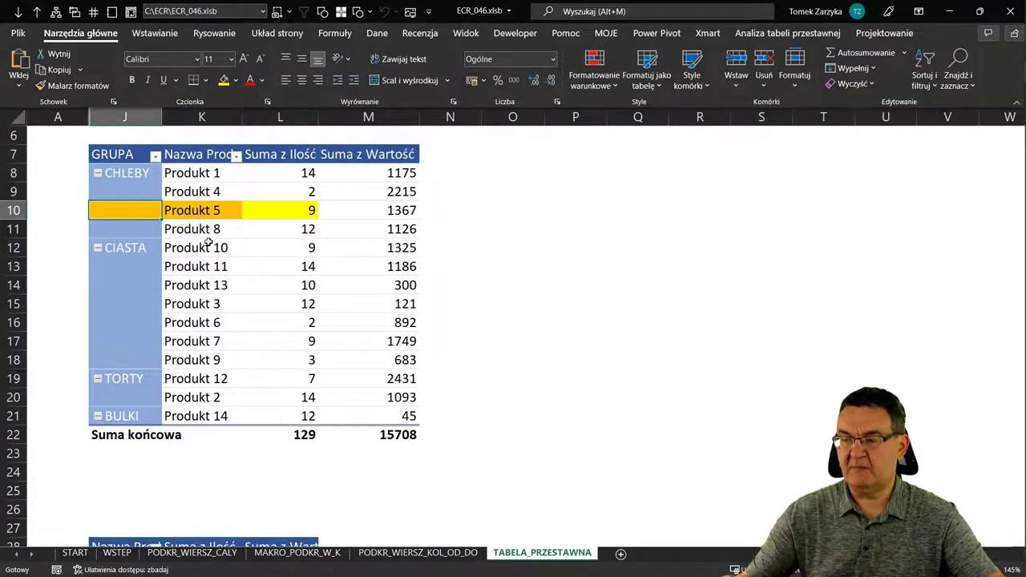
{"action": "scroll", "coordinate": [195, 298], "scroll_direction": "down", "scroll_amount": 2}
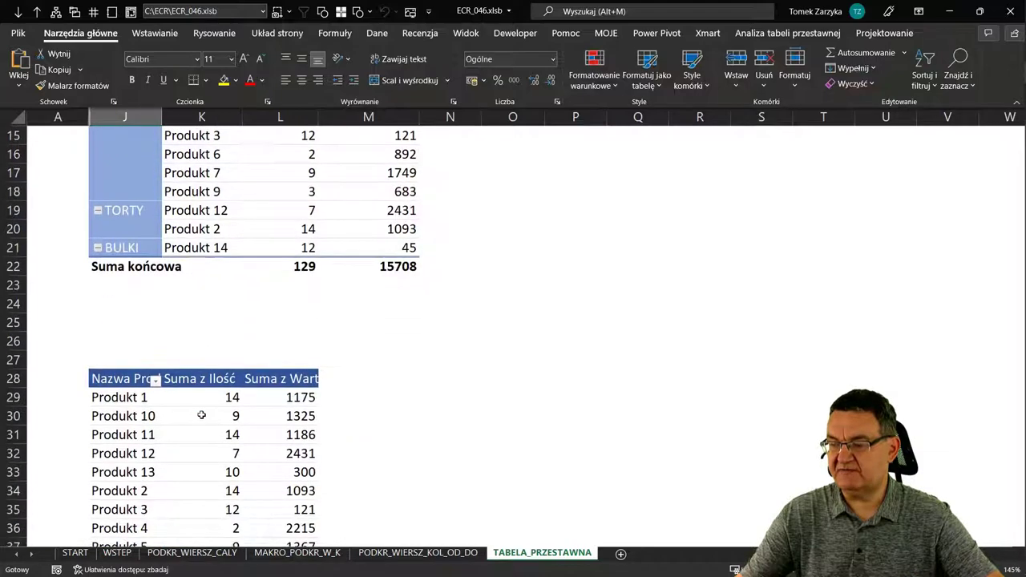
{"action": "left_click", "coordinate": [152, 415]}
{"action": "scroll", "coordinate": [176, 421], "scroll_direction": "down", "scroll_amount": 3}
{"action": "left_click", "coordinate": [148, 396]}
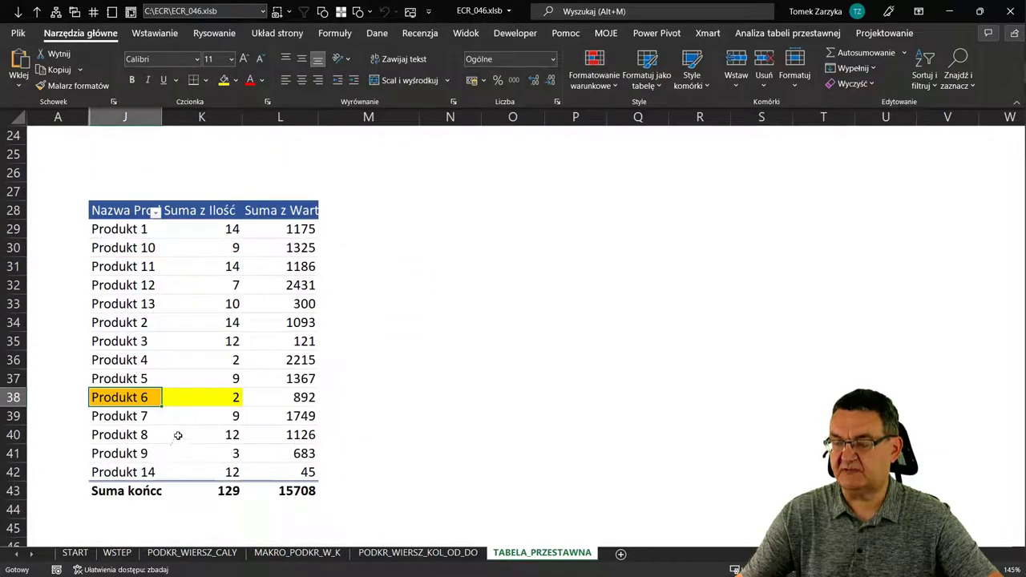
{"action": "scroll", "coordinate": [179, 411], "scroll_direction": "down", "scroll_amount": 1}
- Copy the second pivot table J28:L43 and paste it at N28
{"action": "left_click", "coordinate": [104, 156]}
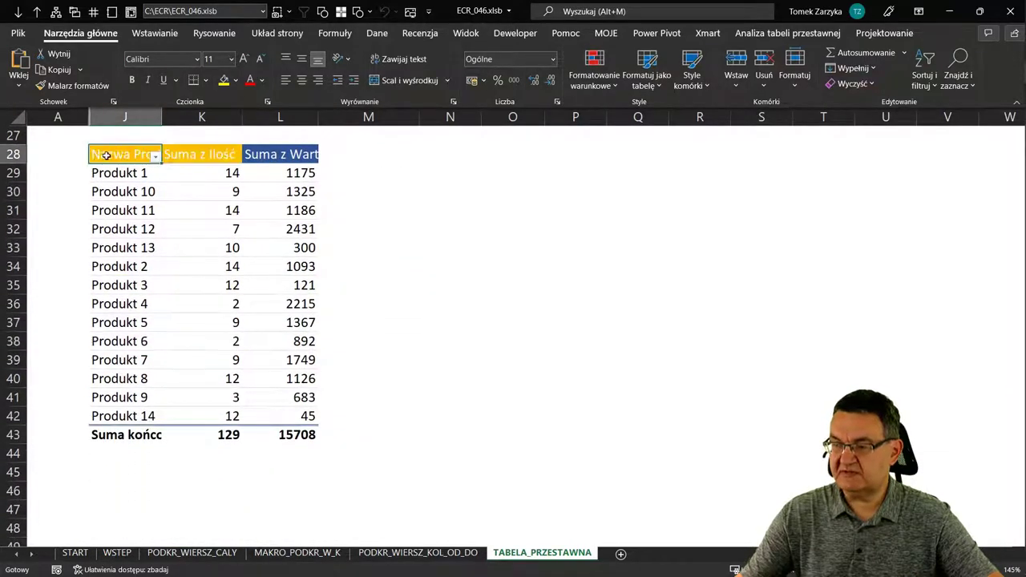
{"action": "key", "text": "shift+Right"}
{"action": "key", "text": "shift+Right"}
{"action": "key", "text": "shift+Down"}
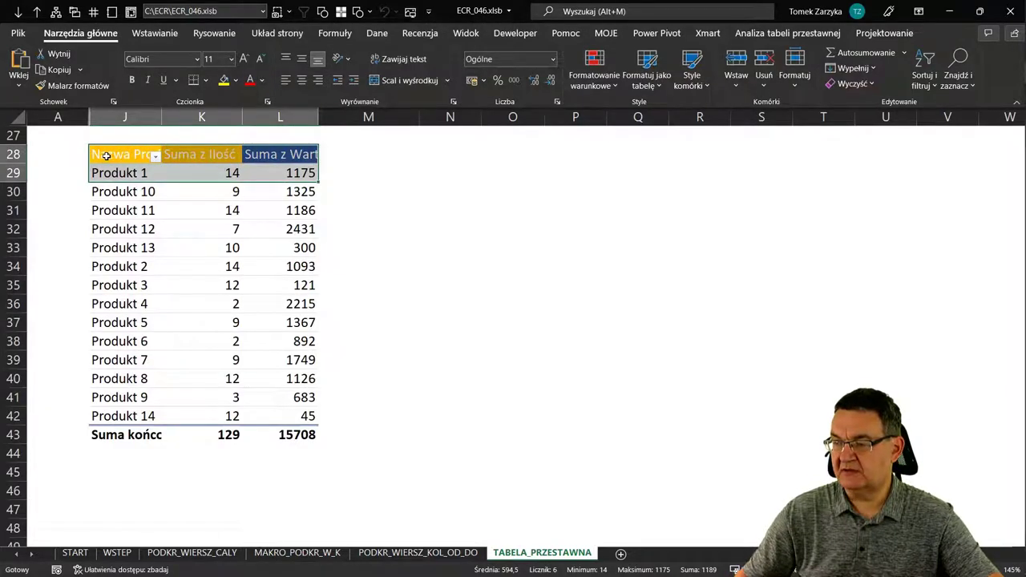
{"action": "key", "text": "shift+Down"}
{"action": "key", "text": "shift+Down"}
{"action": "key", "text": "shift+Down"}
{"action": "key", "text": "shift+Down"}
{"action": "key", "text": "ctrl+c"}
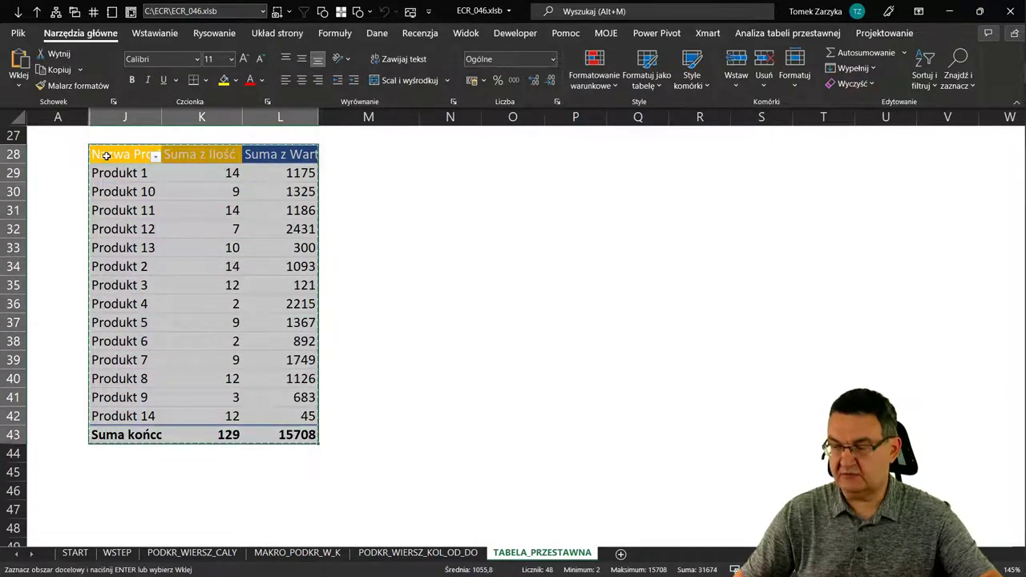
{"action": "key", "text": "Down"}
{"action": "key", "text": "Down"}
{"action": "key", "text": "Right"}
{"action": "key", "text": "Right"}
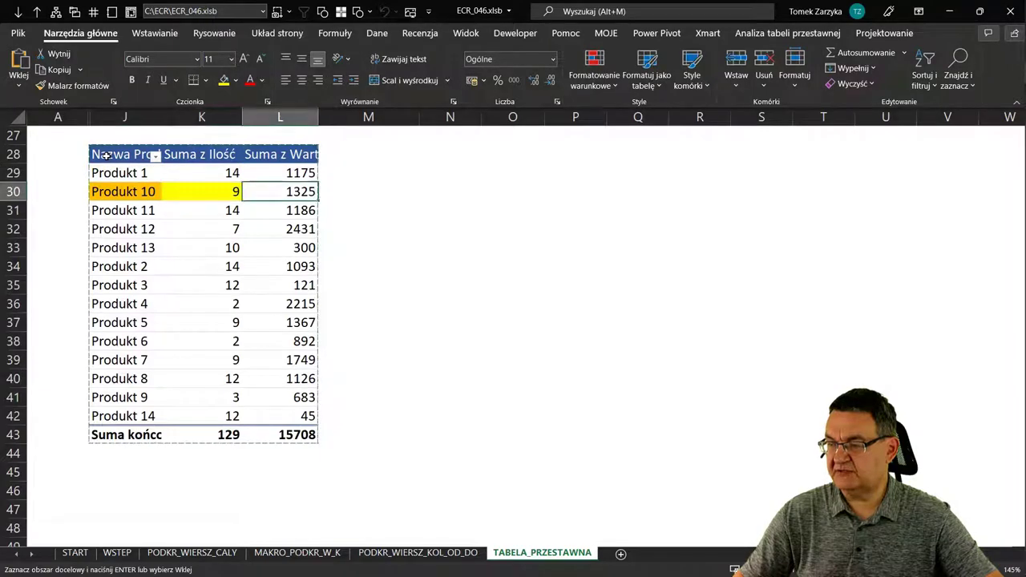
{"action": "key", "text": "Right"}
{"action": "key", "text": "Right"}
{"action": "key", "text": "Up"}
{"action": "key", "text": "Up"}
{"action": "key", "text": "Return"}
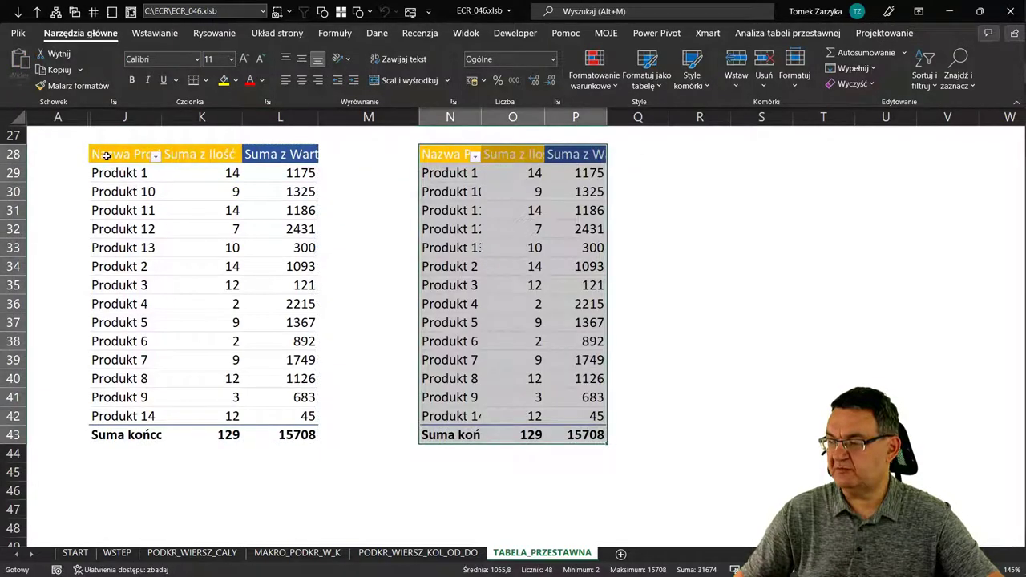
- Test the row highlight across the copied table's Produkt 11, 2 and 12 rows and the first table
{"action": "key", "text": "Down"}
{"action": "key", "text": "Down"}
{"action": "key", "text": "Down"}
{"action": "key", "text": "Down"}
{"action": "key", "text": "Right"}
{"action": "scroll", "coordinate": [107, 155], "scroll_direction": "up", "scroll_amount": 3}
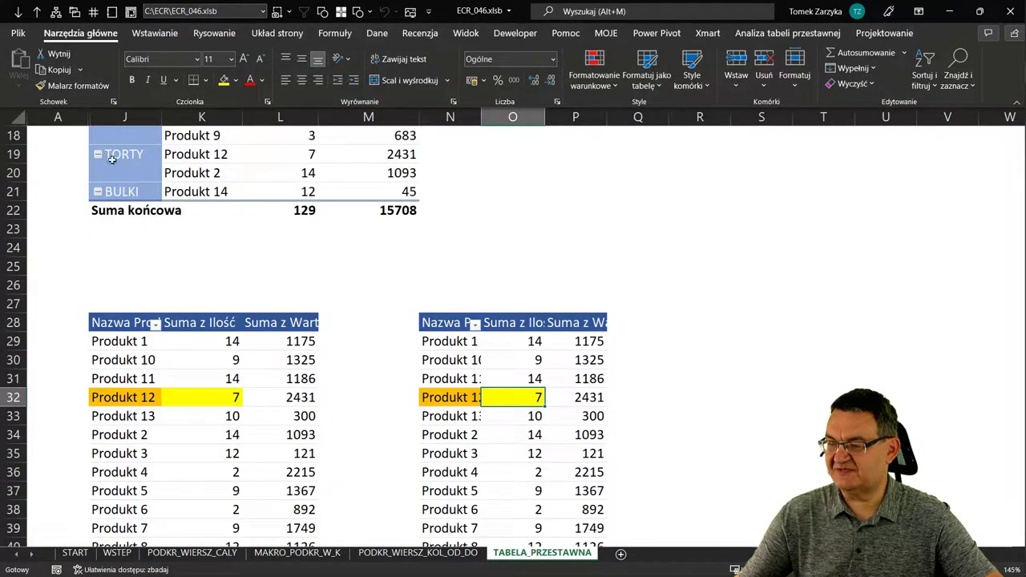
{"action": "left_click", "coordinate": [562, 376]}
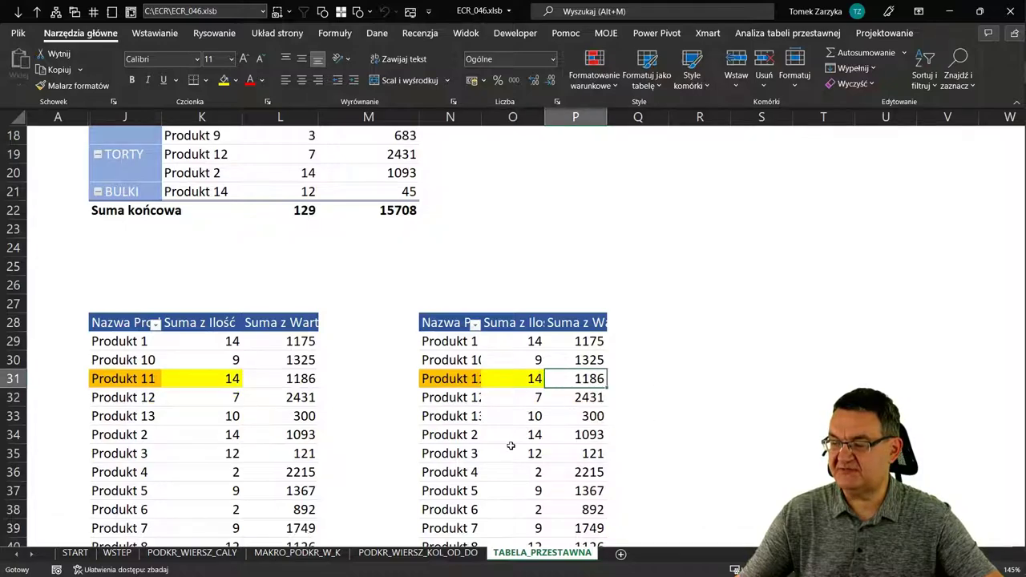
{"action": "key", "text": "Down"}
{"action": "key", "text": "Down"}
{"action": "key", "text": "Down"}
{"action": "key", "text": "Up"}
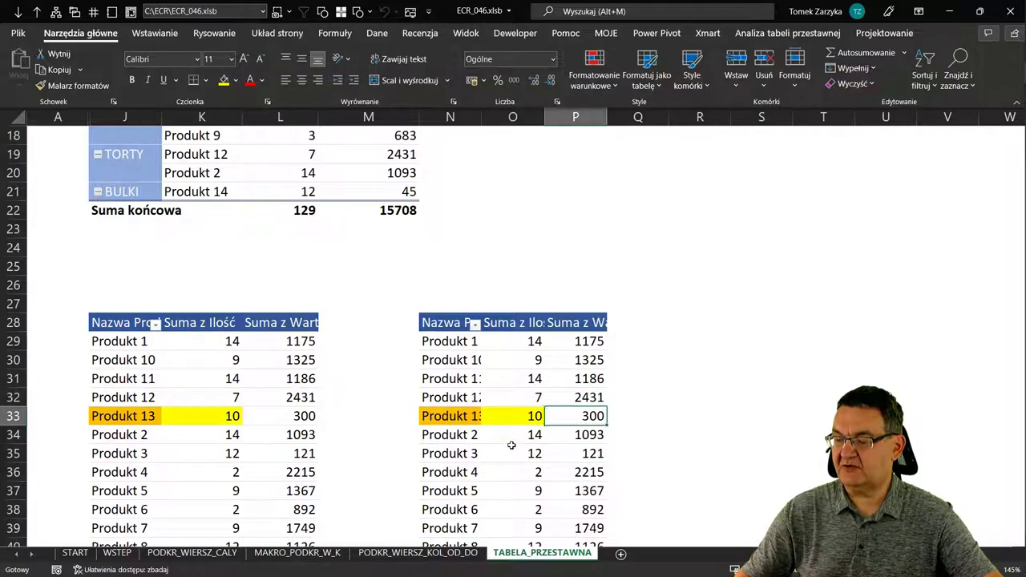
{"action": "key", "text": "Up"}
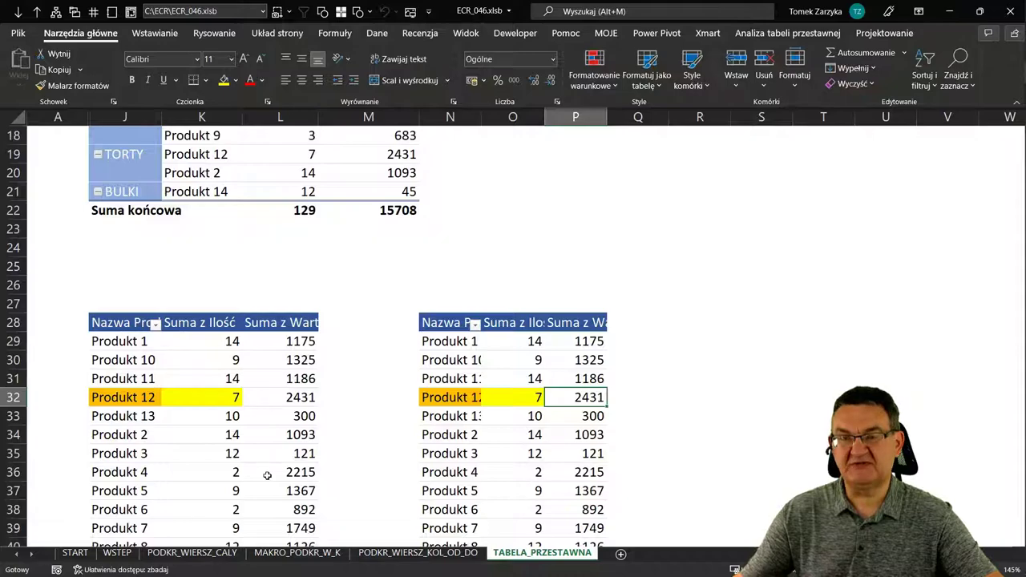
{"action": "scroll", "coordinate": [268, 474], "scroll_direction": "up", "scroll_amount": 2}
{"action": "left_click", "coordinate": [307, 245]}
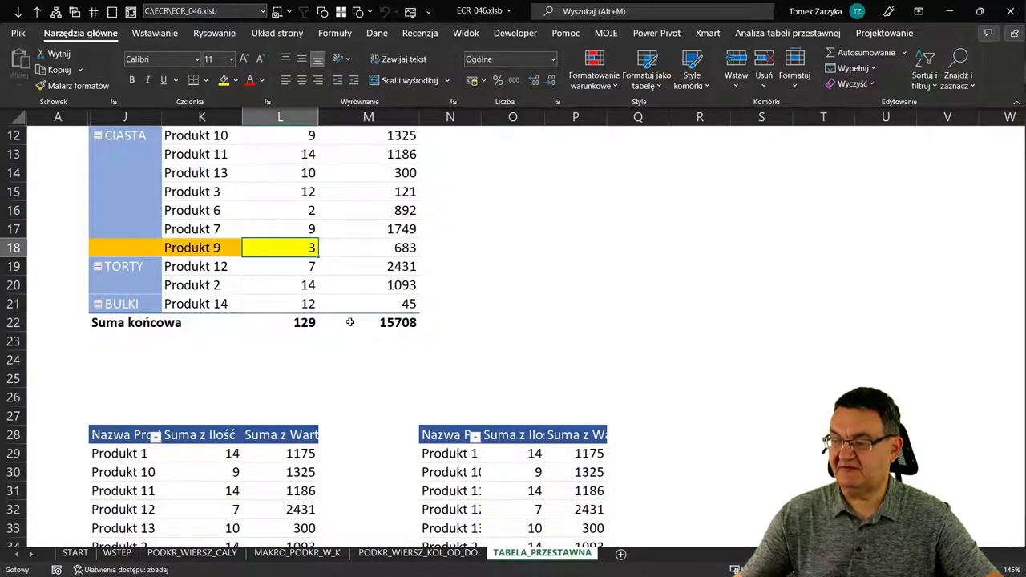
{"action": "scroll", "coordinate": [353, 322], "scroll_direction": "up", "scroll_amount": 2}
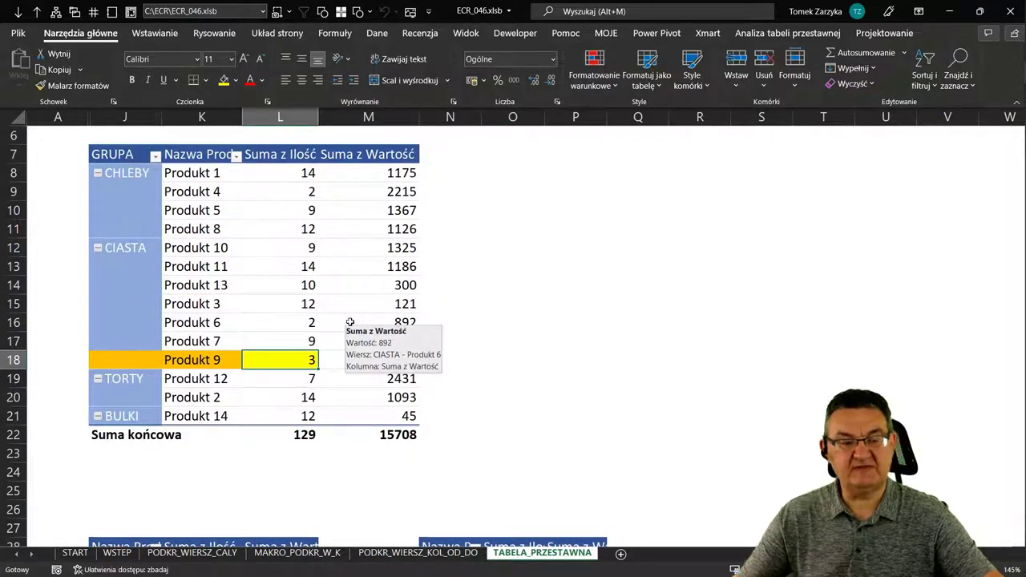
{"action": "mouse_move", "coordinate": [323, 278]}
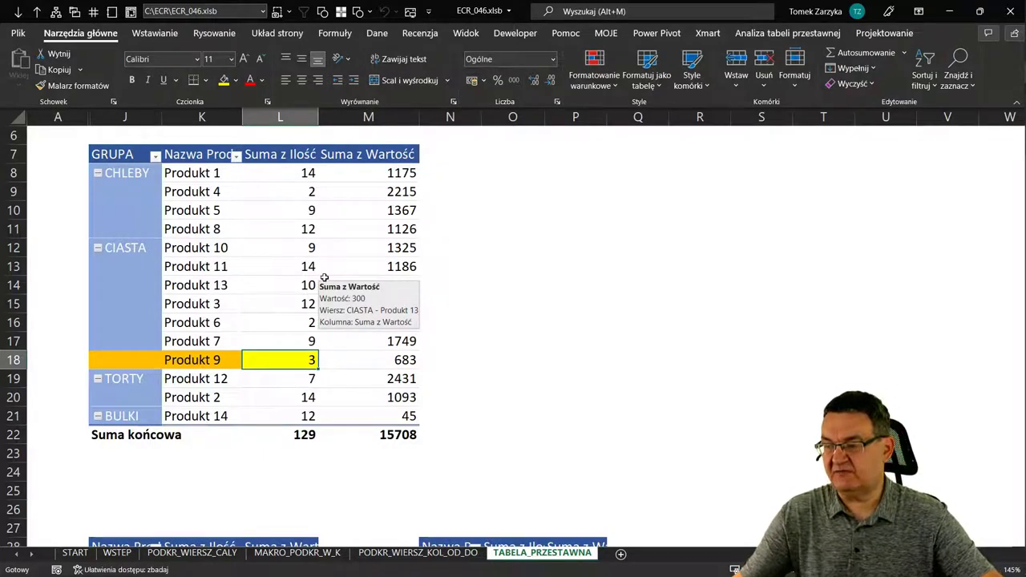
{"action": "mouse_move", "coordinate": [259, 232]}
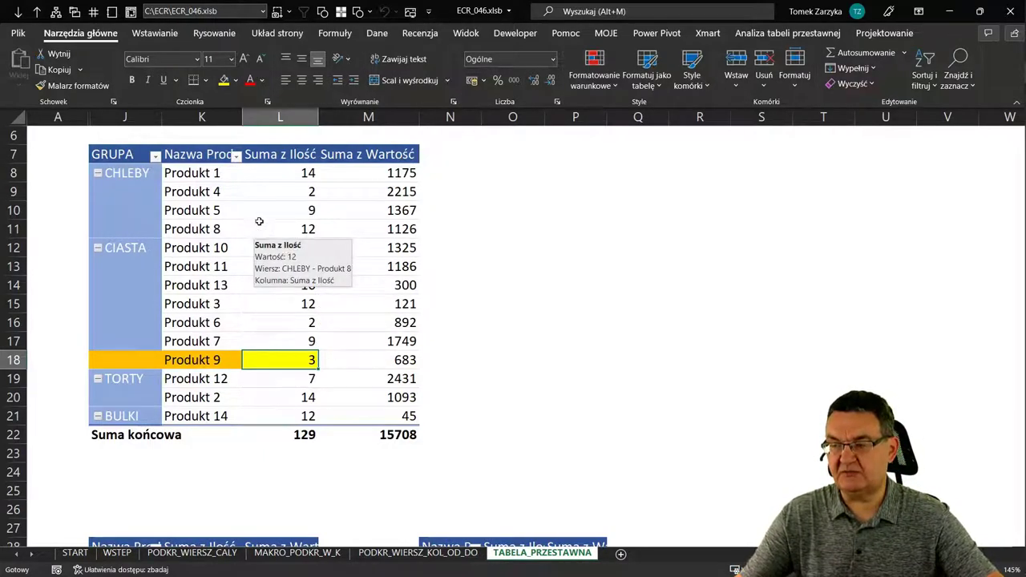
{"action": "mouse_move", "coordinate": [256, 210]}
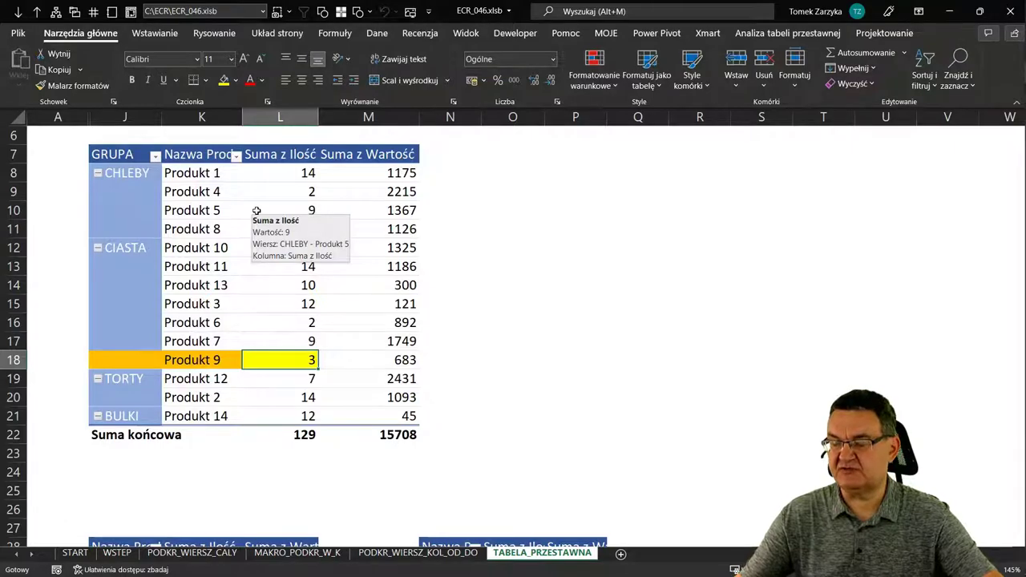
{"action": "left_click", "coordinate": [288, 180]}
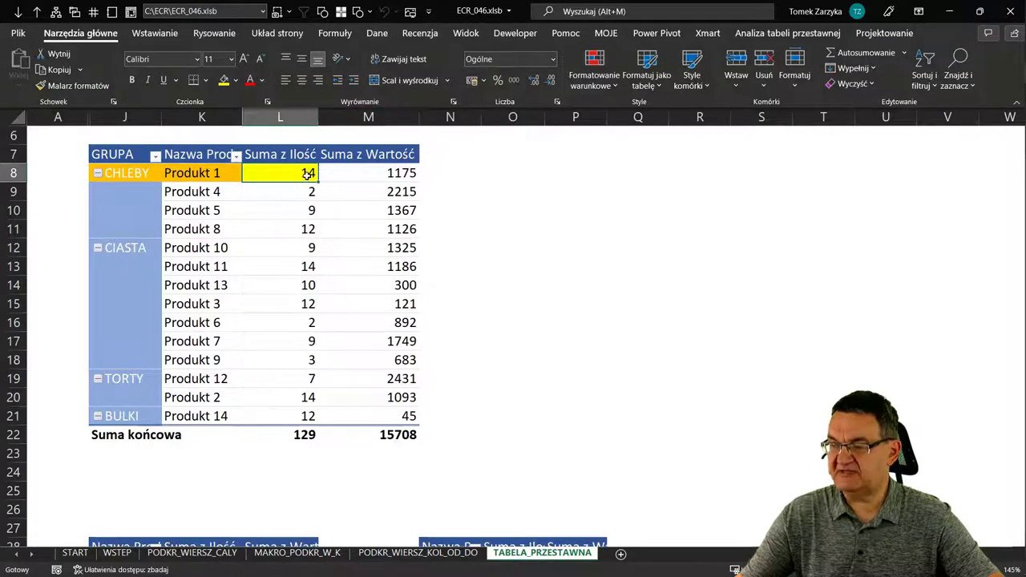
{"action": "left_click_drag", "start_coordinate": [307, 175], "coordinate": [379, 433]}
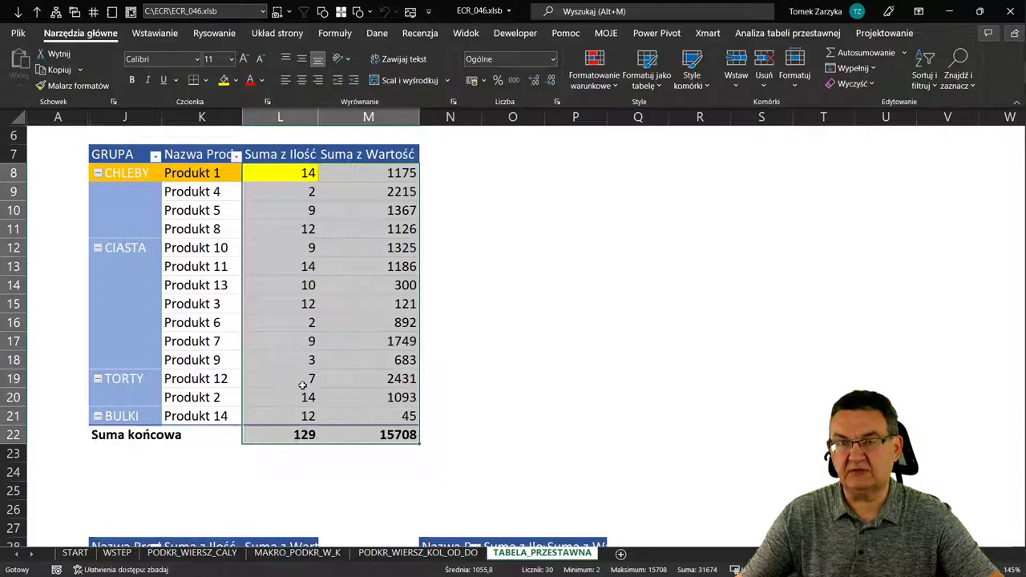
{"action": "left_click", "coordinate": [197, 210]}
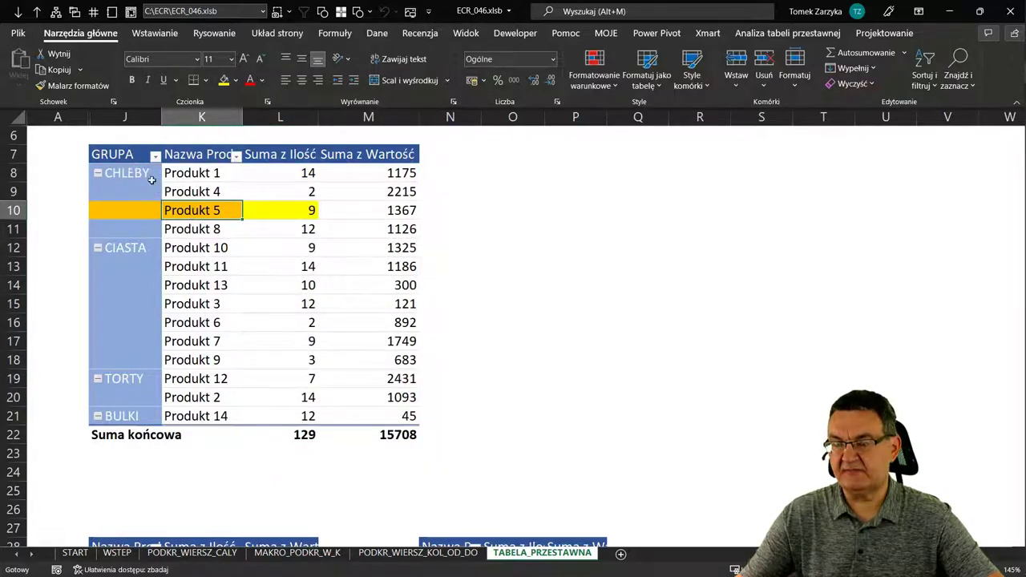
{"action": "left_click", "coordinate": [192, 191]}
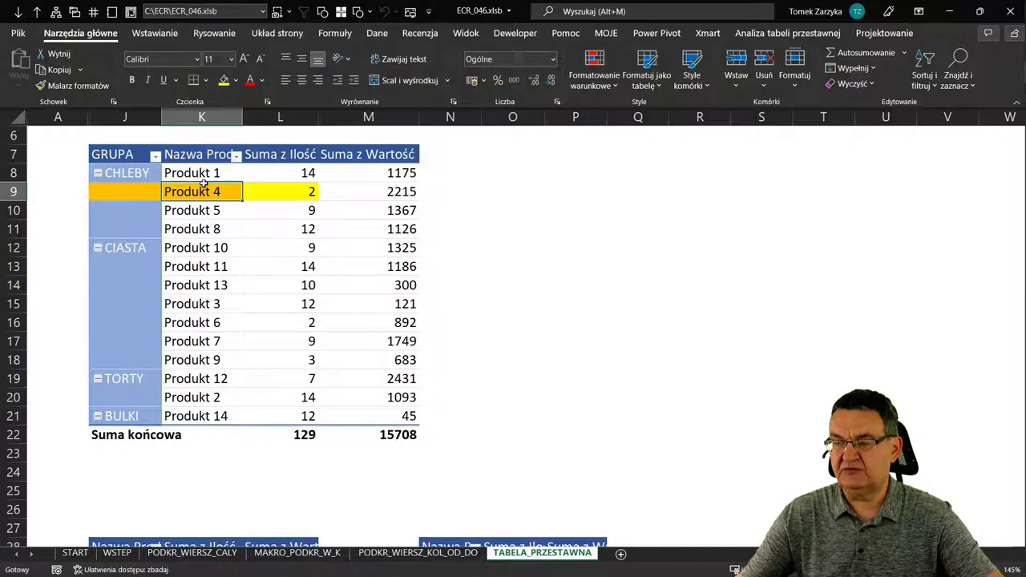
{"action": "left_click", "coordinate": [208, 173]}
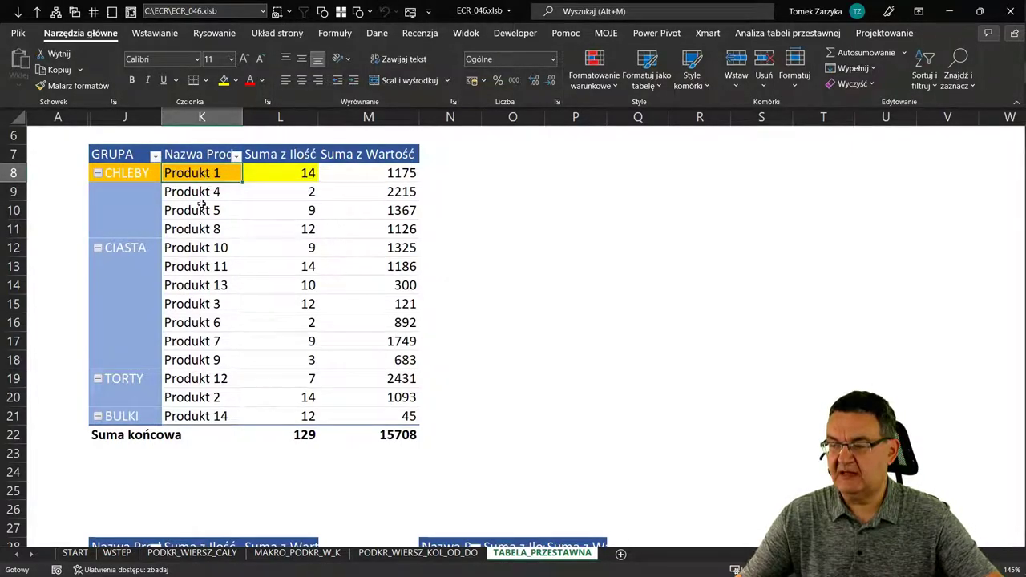
{"action": "left_click", "coordinate": [203, 195]}
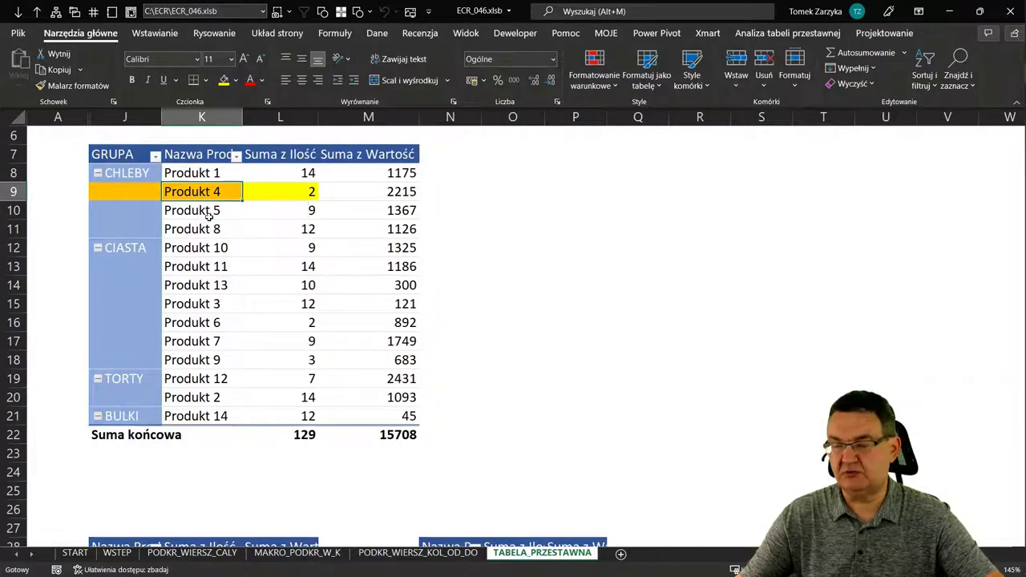